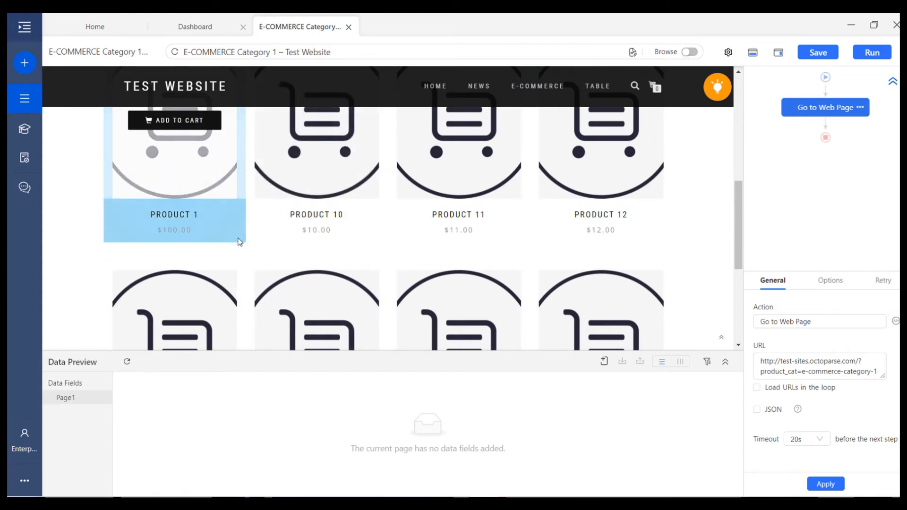
Select the Product 1 card and pick out its individual sub-elements
{"action": "left_click", "coordinate": [243, 243]}
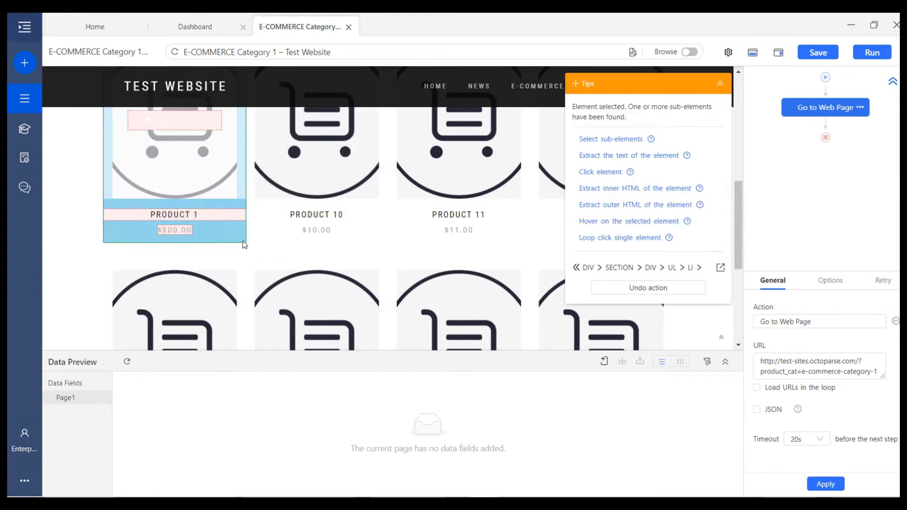
{"action": "scroll", "coordinate": [236, 227], "scroll_direction": "up", "scroll_amount": 2}
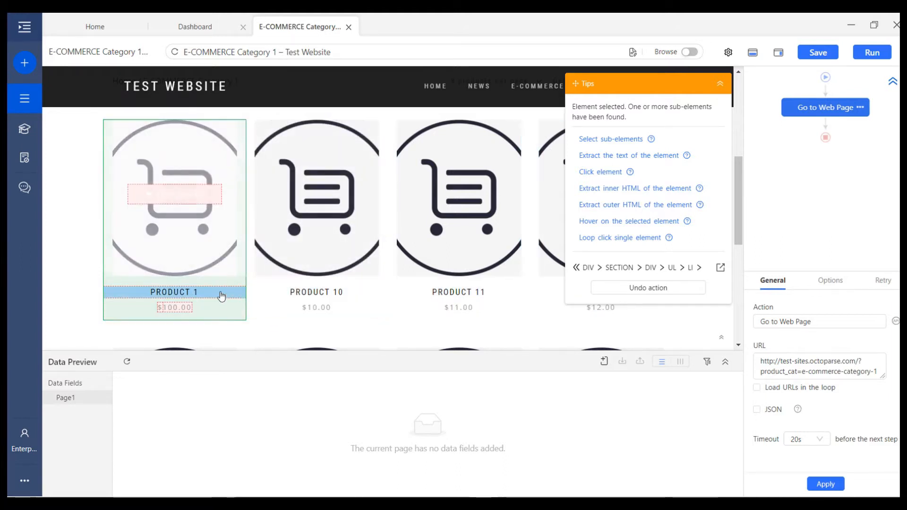
{"action": "scroll", "coordinate": [253, 285], "scroll_direction": "down", "scroll_amount": 2}
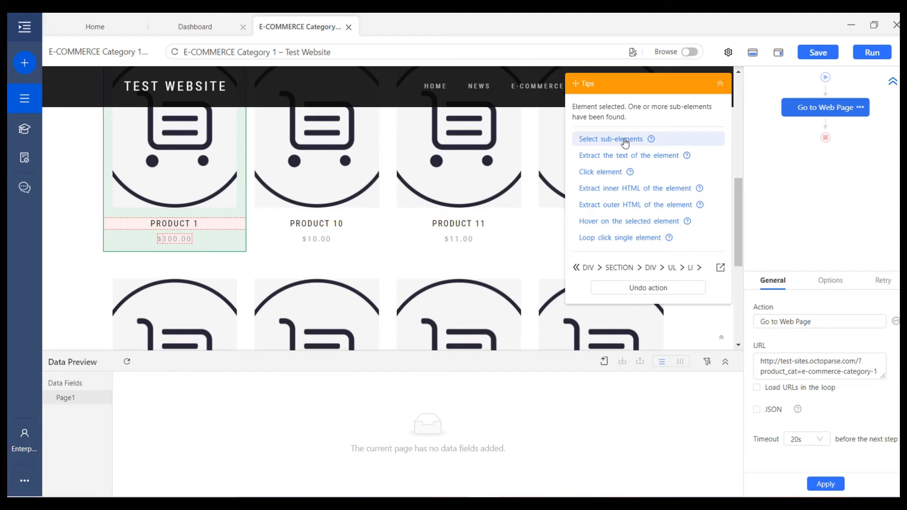
{"action": "left_click", "coordinate": [625, 140]}
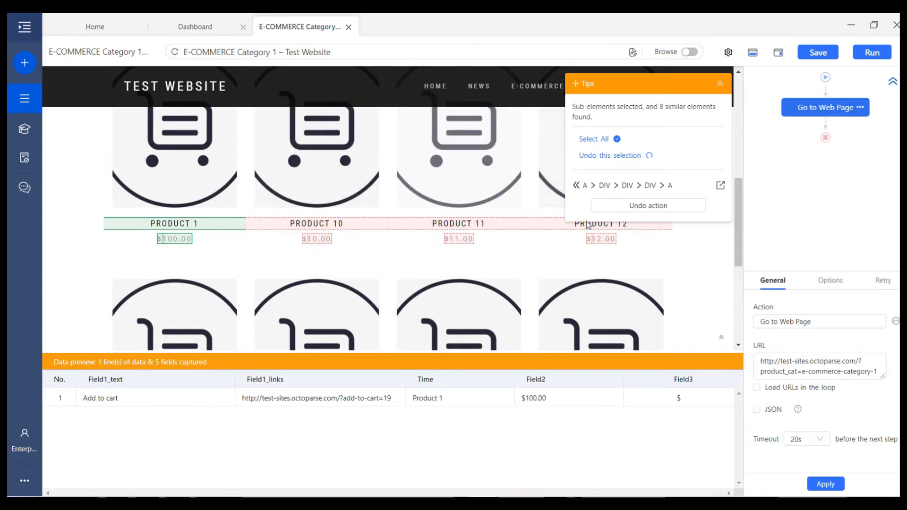
{"action": "scroll", "coordinate": [501, 255], "scroll_direction": "down", "scroll_amount": 5}
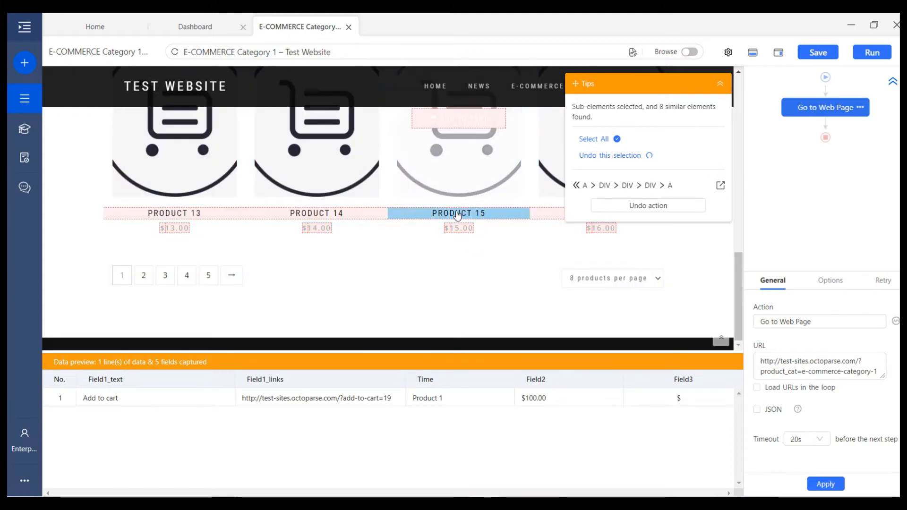
{"action": "scroll", "coordinate": [481, 247], "scroll_direction": "up", "scroll_amount": 4}
{"action": "scroll", "coordinate": [481, 246], "scroll_direction": "up", "scroll_amount": 4}
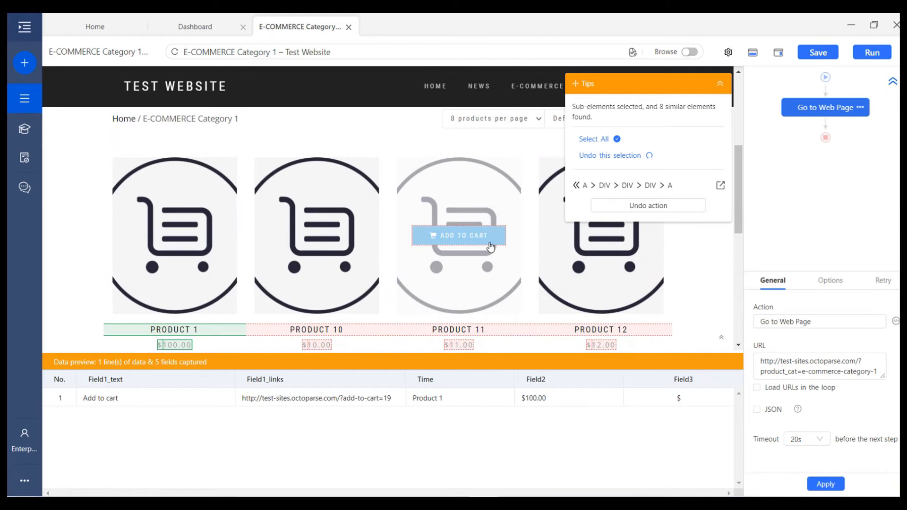
{"action": "scroll", "coordinate": [491, 245], "scroll_direction": "down", "scroll_amount": 1}
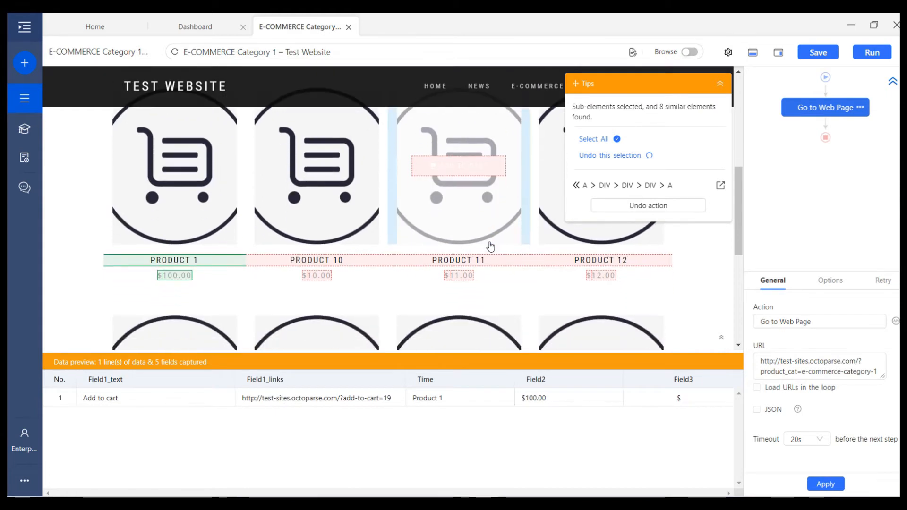
Extend the selection to all 8 products and save the 5 fields as a looped extraction
{"action": "left_click", "coordinate": [631, 142]}
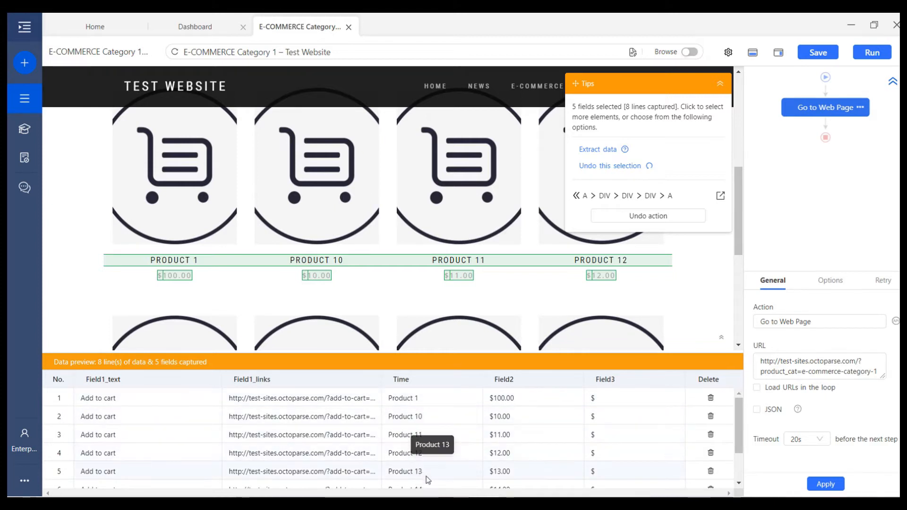
{"action": "scroll", "coordinate": [430, 466], "scroll_direction": "down", "scroll_amount": 3}
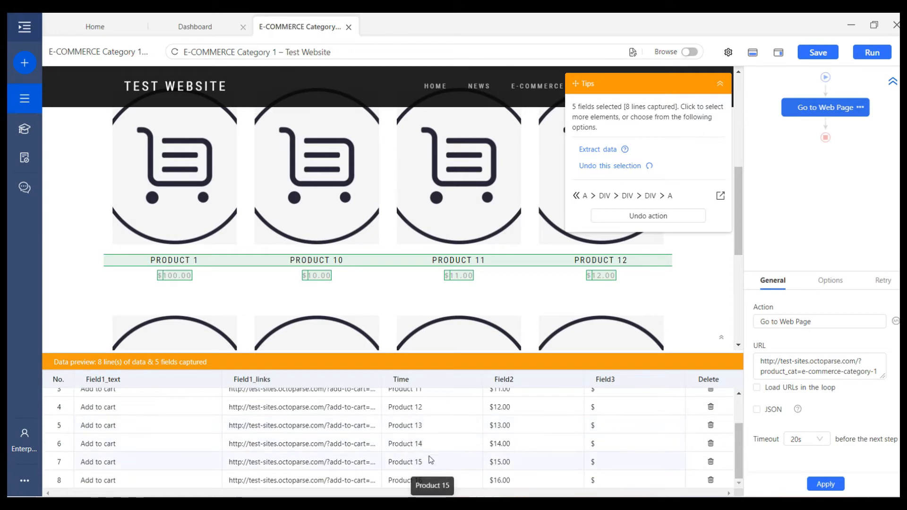
{"action": "left_click", "coordinate": [601, 150]}
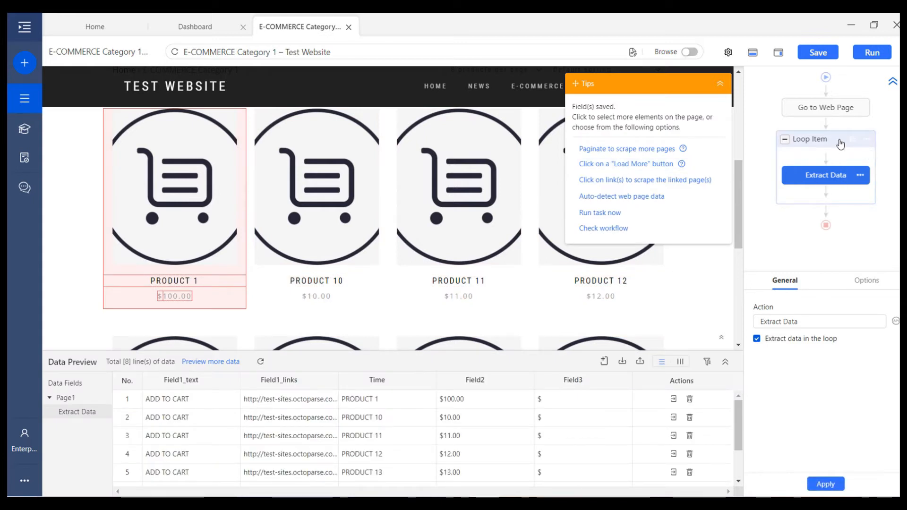
{"action": "left_click", "coordinate": [822, 110]}
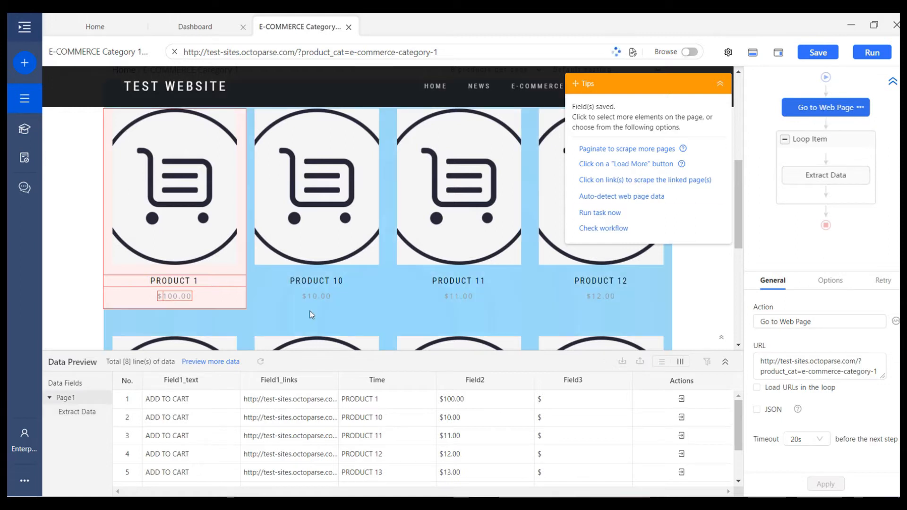
Select the Product 1 and Product 10 cards to catch all 8, extracting each card's text as Field4
{"action": "scroll", "coordinate": [376, 254], "scroll_direction": "down", "scroll_amount": 5}
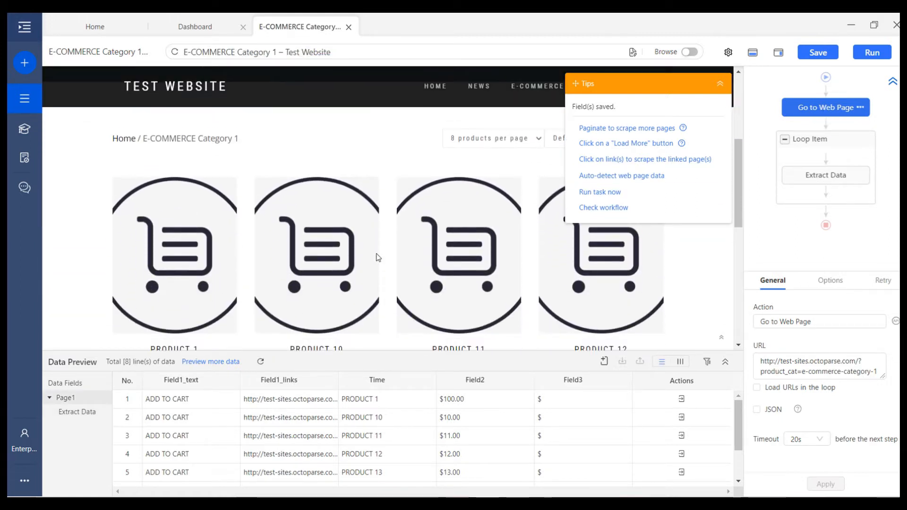
{"action": "scroll", "coordinate": [378, 258], "scroll_direction": "down", "scroll_amount": 1}
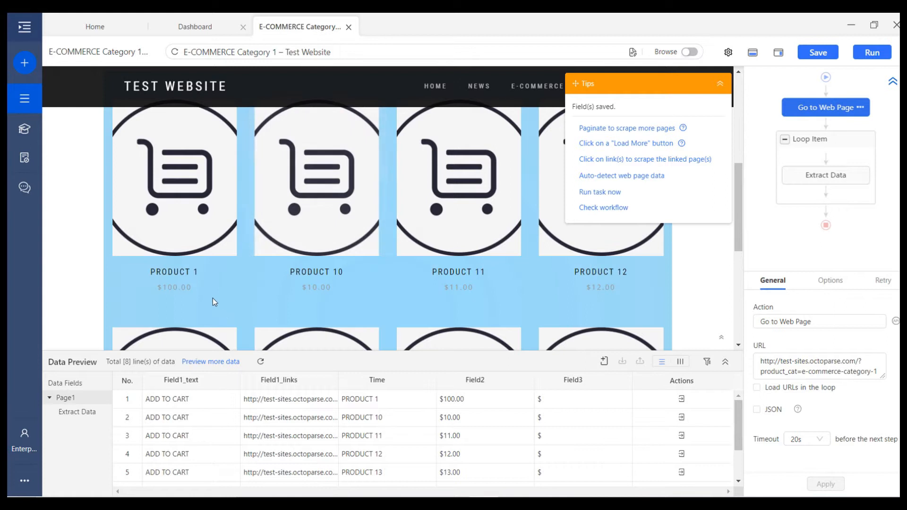
{"action": "left_click", "coordinate": [243, 299]}
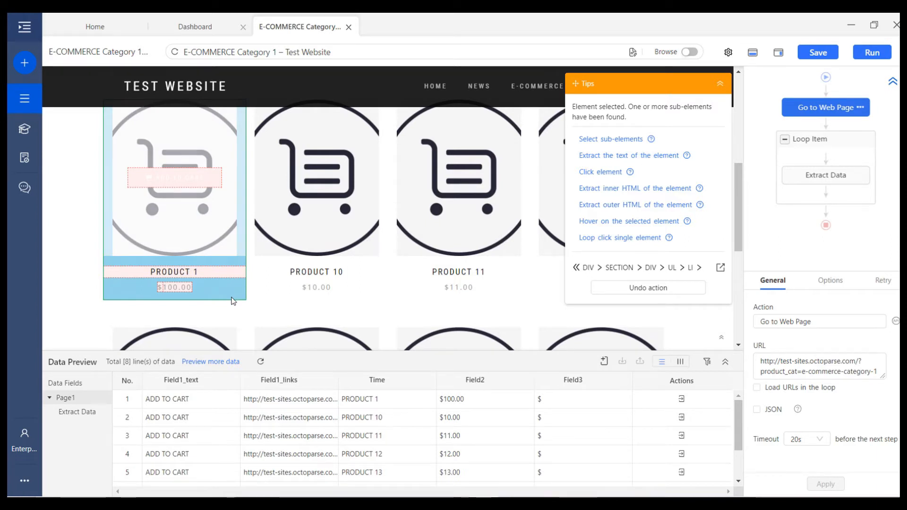
{"action": "left_click", "coordinate": [266, 300]}
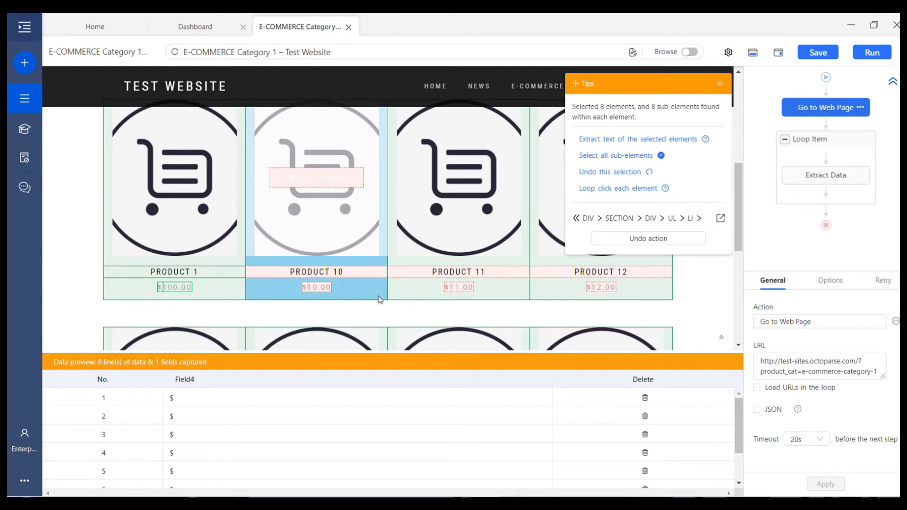
{"action": "scroll", "coordinate": [381, 298], "scroll_direction": "down", "scroll_amount": 6}
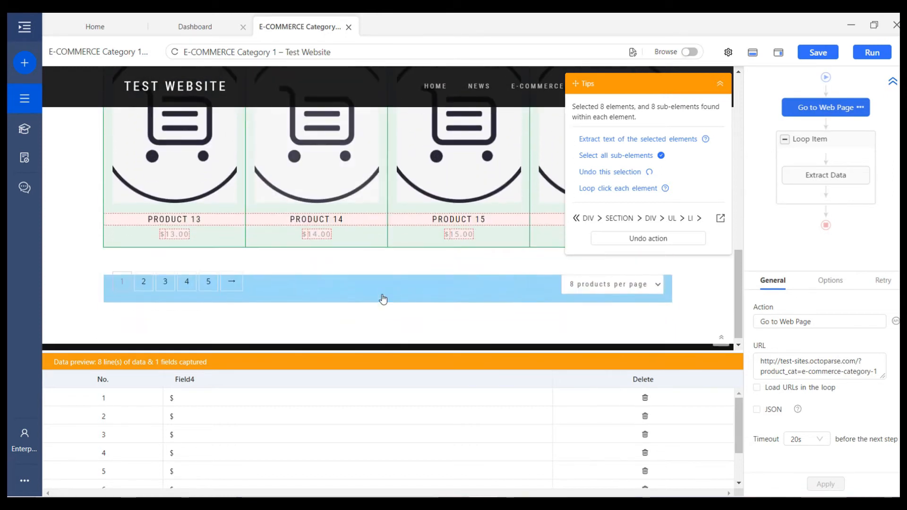
{"action": "scroll", "coordinate": [382, 297], "scroll_direction": "up", "scroll_amount": 5}
{"action": "scroll", "coordinate": [383, 298], "scroll_direction": "up", "scroll_amount": 3}
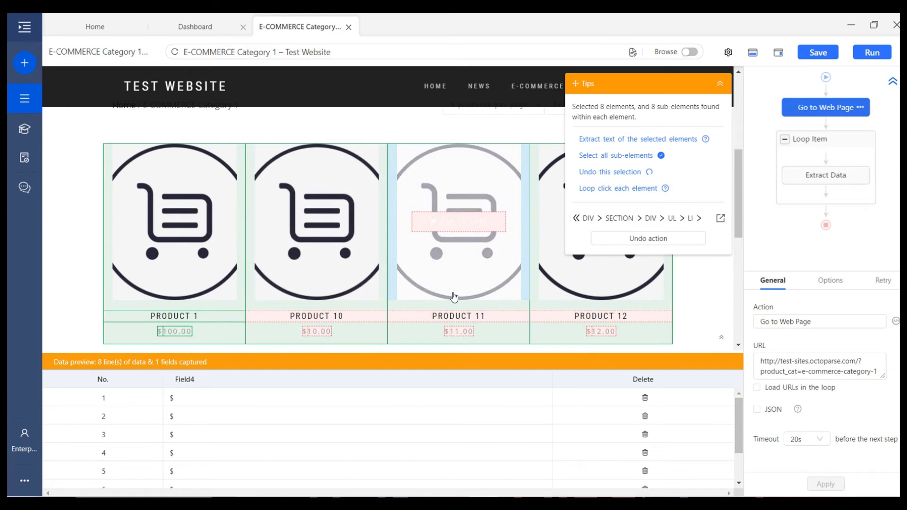
{"action": "left_click", "coordinate": [637, 142]}
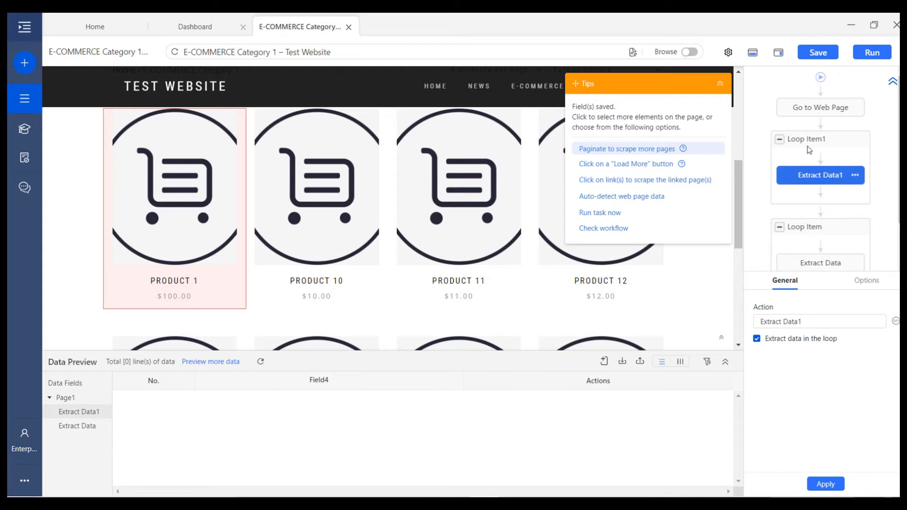
Review Loop Item1's settings and preview the rows extracted by Extract Data1
{"action": "left_click", "coordinate": [820, 157]}
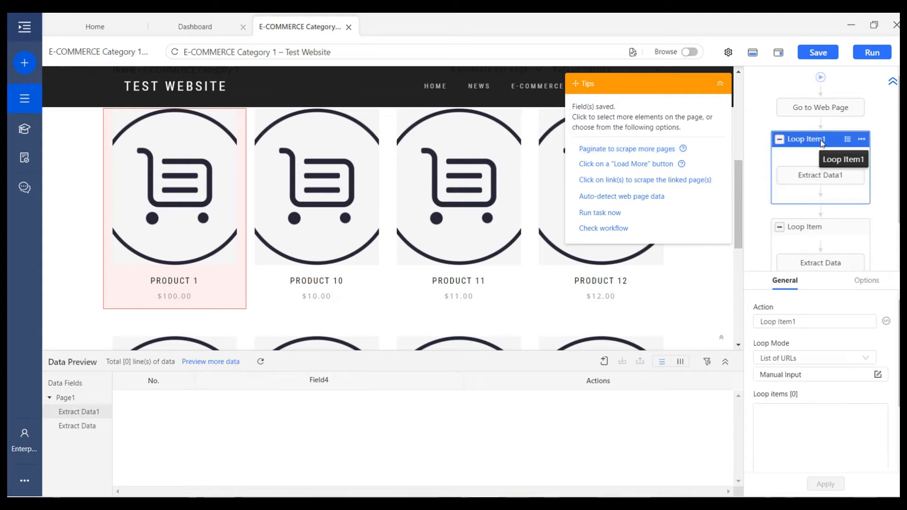
{"action": "left_click", "coordinate": [810, 176]}
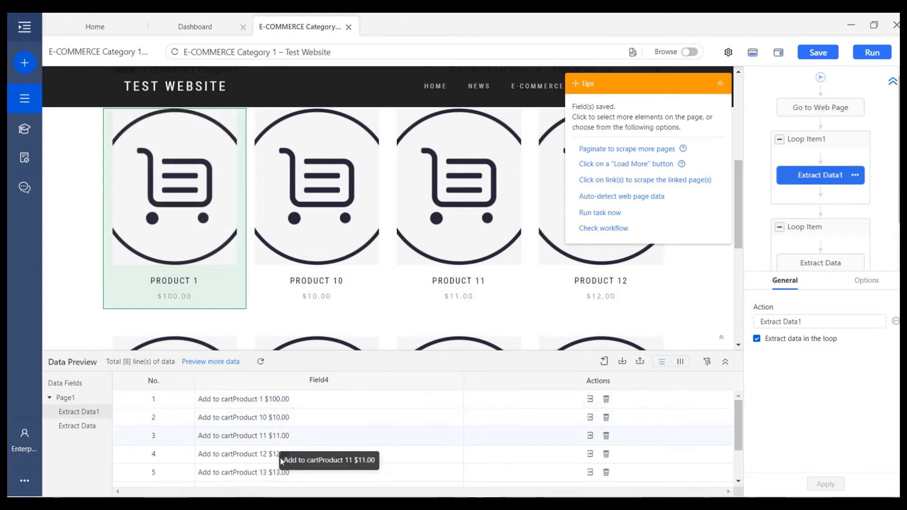
{"action": "scroll", "coordinate": [293, 444], "scroll_direction": "down", "scroll_amount": 2}
{"action": "scroll", "coordinate": [296, 446], "scroll_direction": "up", "scroll_amount": 2}
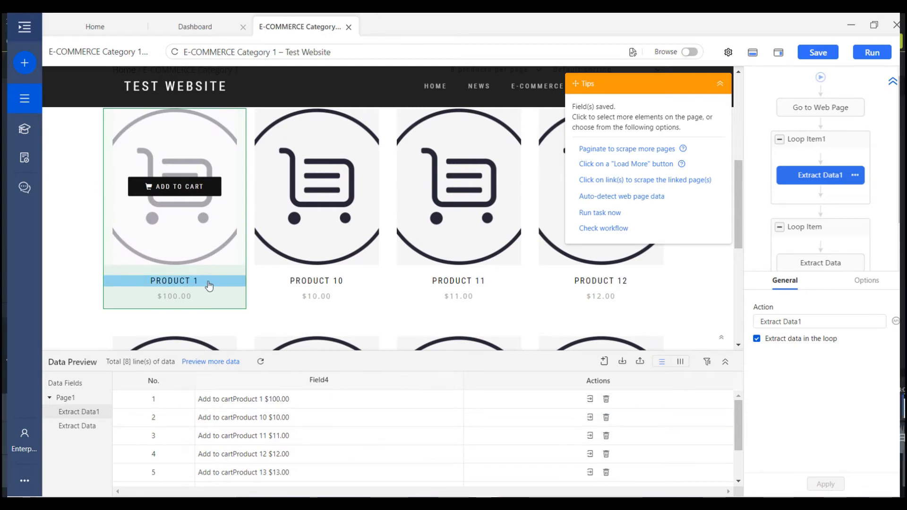
{"action": "scroll", "coordinate": [209, 285], "scroll_direction": "up", "scroll_amount": 1}
{"action": "scroll", "coordinate": [207, 283], "scroll_direction": "down", "scroll_amount": 2}
{"action": "left_click", "coordinate": [808, 148]}
{"action": "left_click", "coordinate": [812, 180]}
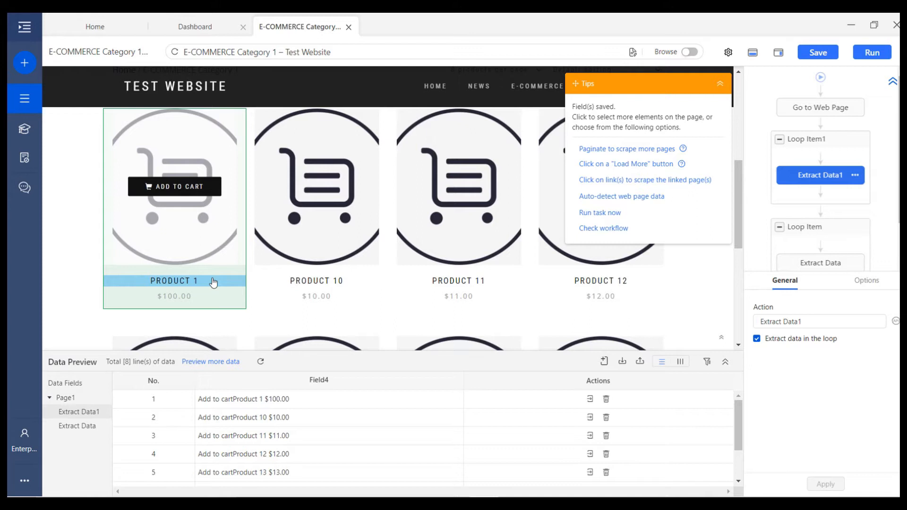
Add the PRODUCT 1 title text, $100.00 price and title link URL as columns
{"action": "left_click", "coordinate": [214, 282]}
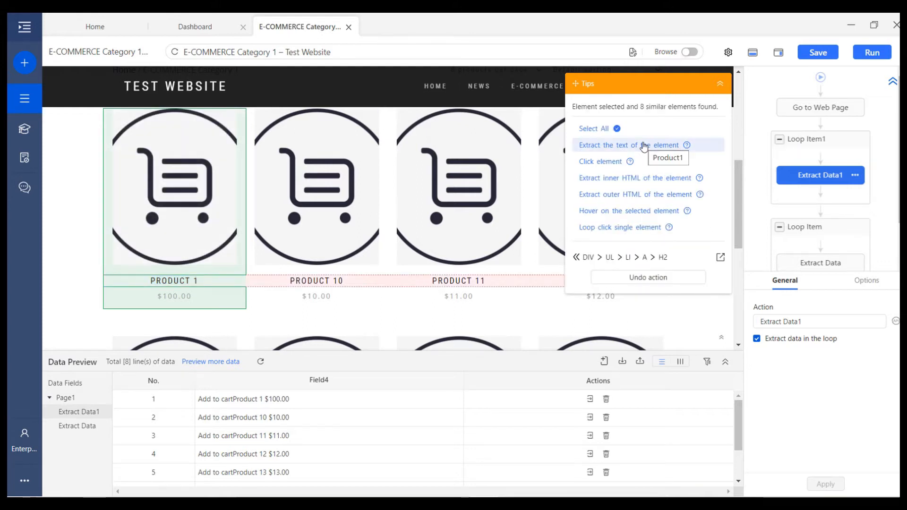
{"action": "left_click", "coordinate": [644, 145]}
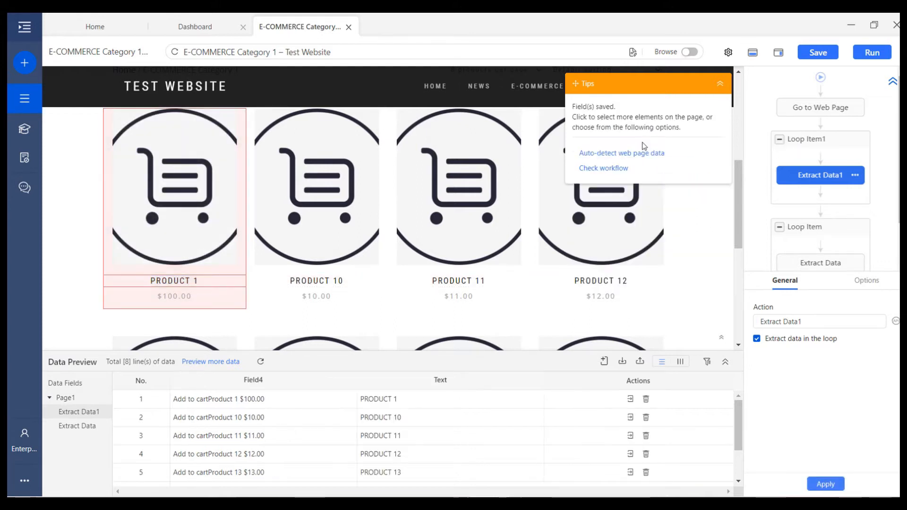
{"action": "left_click", "coordinate": [174, 297]}
{"action": "left_click", "coordinate": [591, 144]}
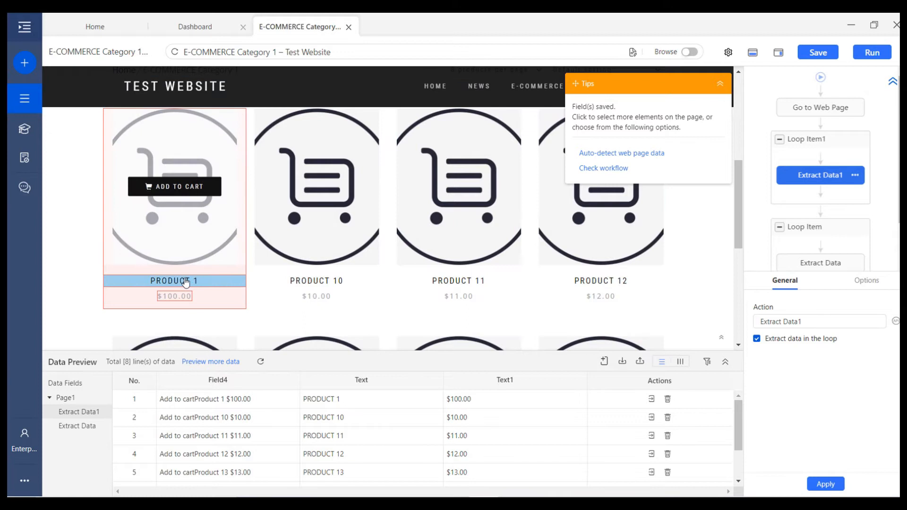
{"action": "left_click", "coordinate": [185, 281]}
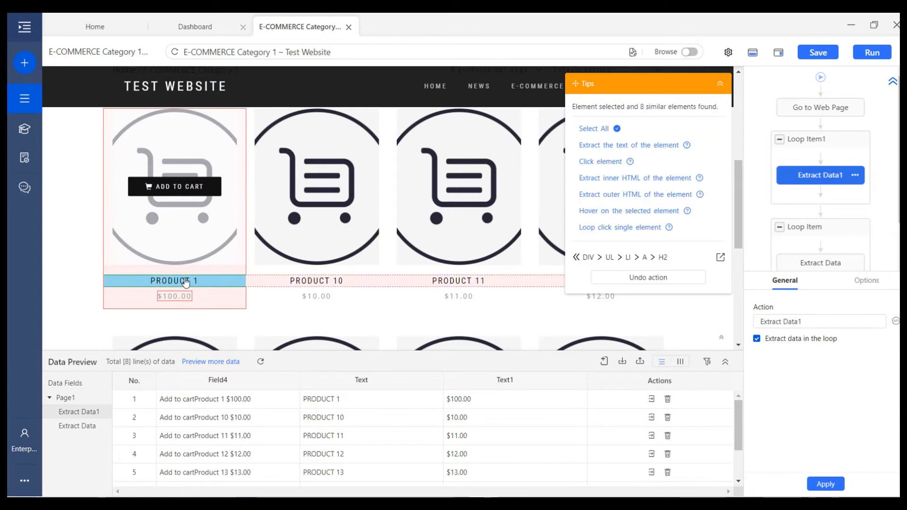
{"action": "left_click", "coordinate": [644, 261]}
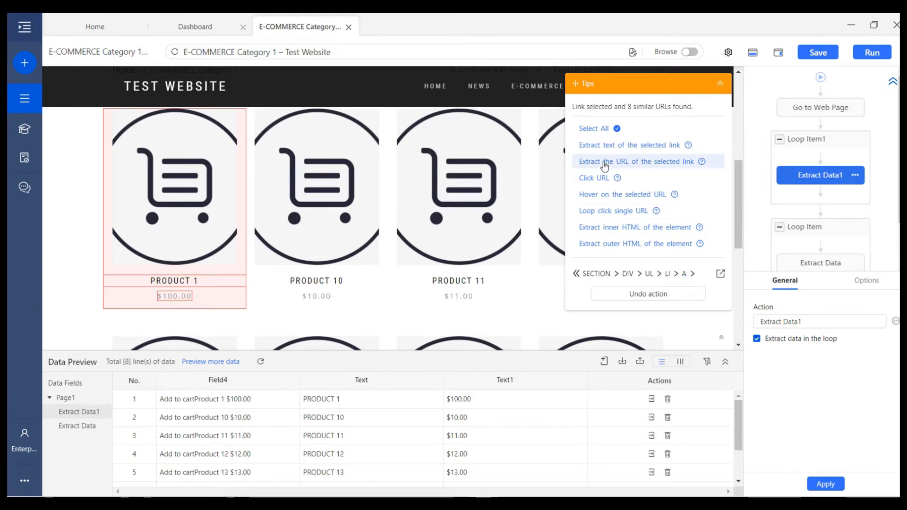
{"action": "left_click", "coordinate": [663, 162]}
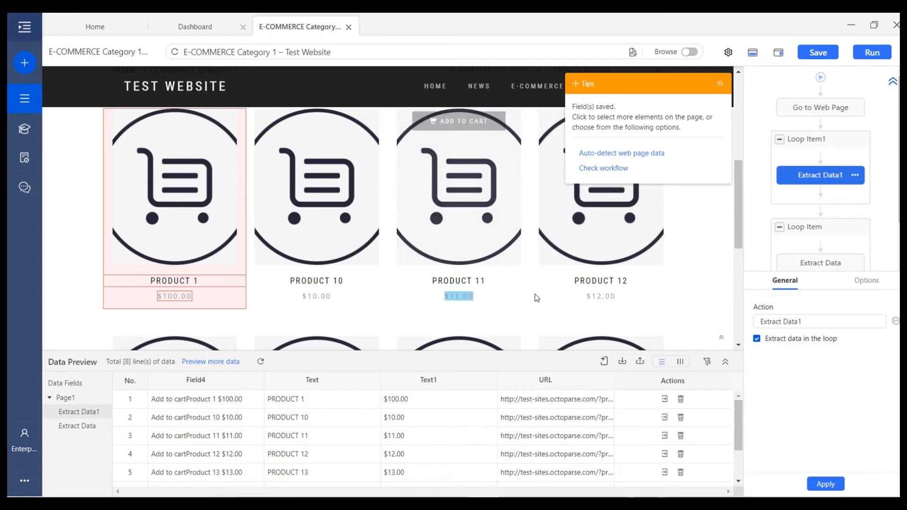
{"action": "mouse_move", "coordinate": [814, 160]}
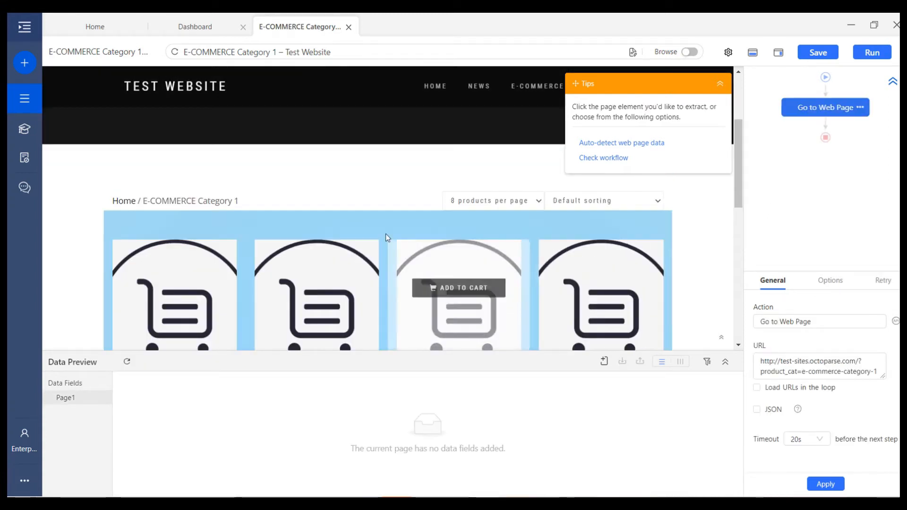
Select all 8 product titles via PRODUCT 1 and PRODUCT 10, and loop-click each one
{"action": "scroll", "coordinate": [377, 229], "scroll_direction": "down", "scroll_amount": 3}
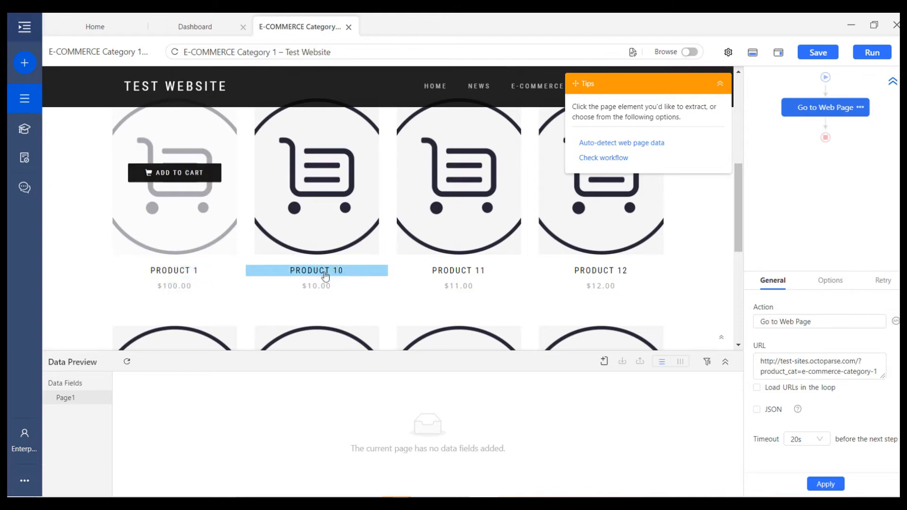
{"action": "left_click", "coordinate": [219, 272]}
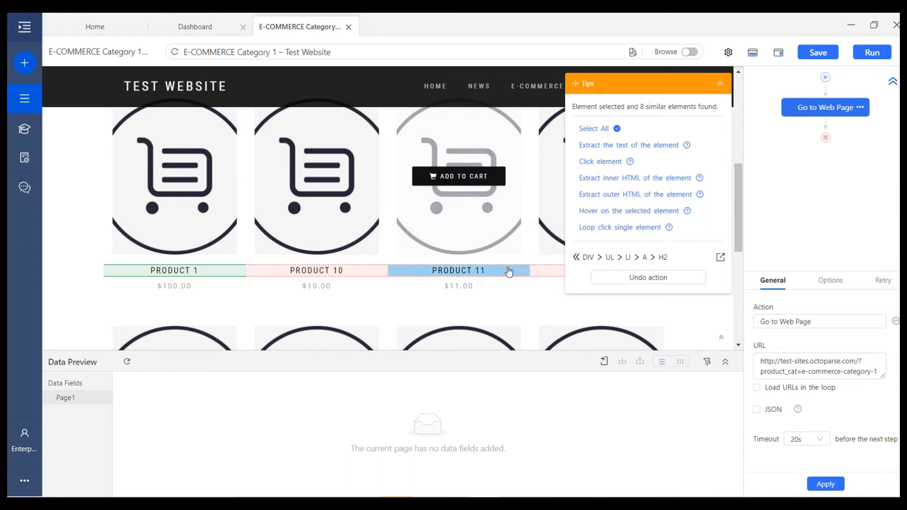
{"action": "scroll", "coordinate": [509, 270], "scroll_direction": "down", "scroll_amount": 2}
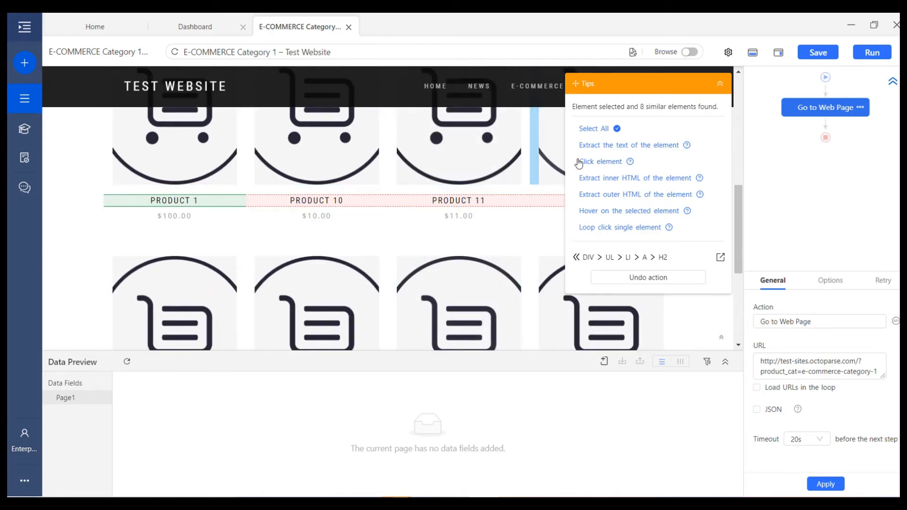
{"action": "left_click", "coordinate": [595, 128]}
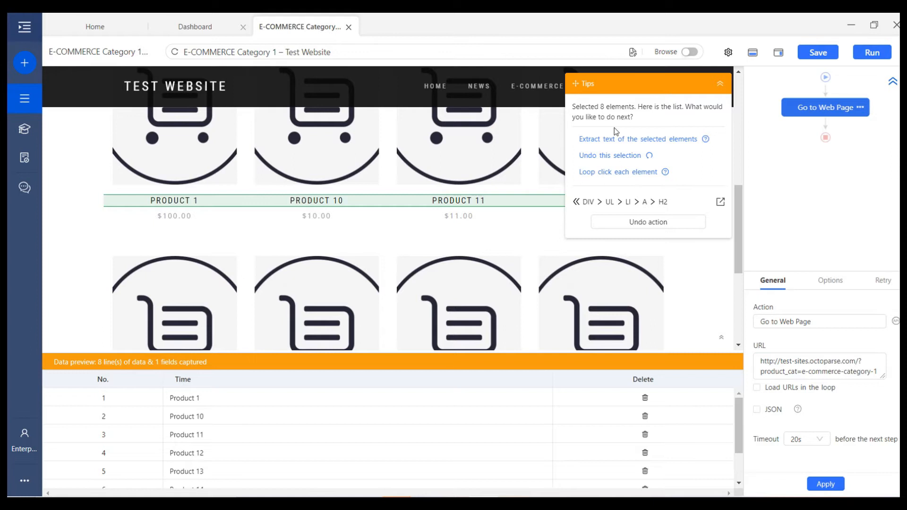
{"action": "left_click", "coordinate": [648, 223]}
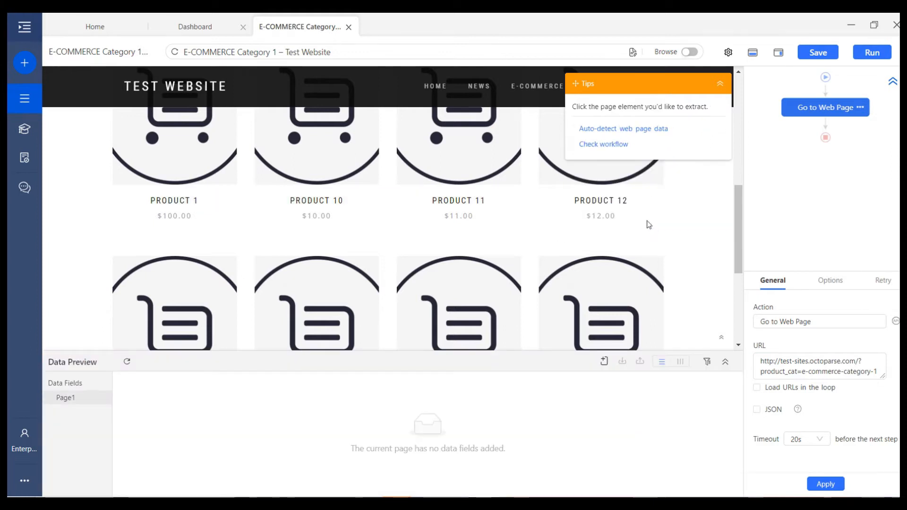
{"action": "left_click", "coordinate": [197, 203]}
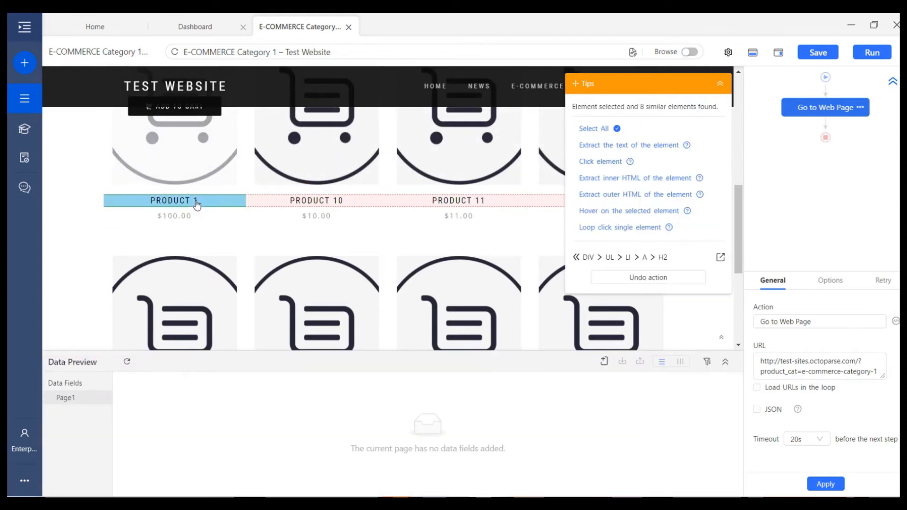
{"action": "left_click", "coordinate": [362, 204]}
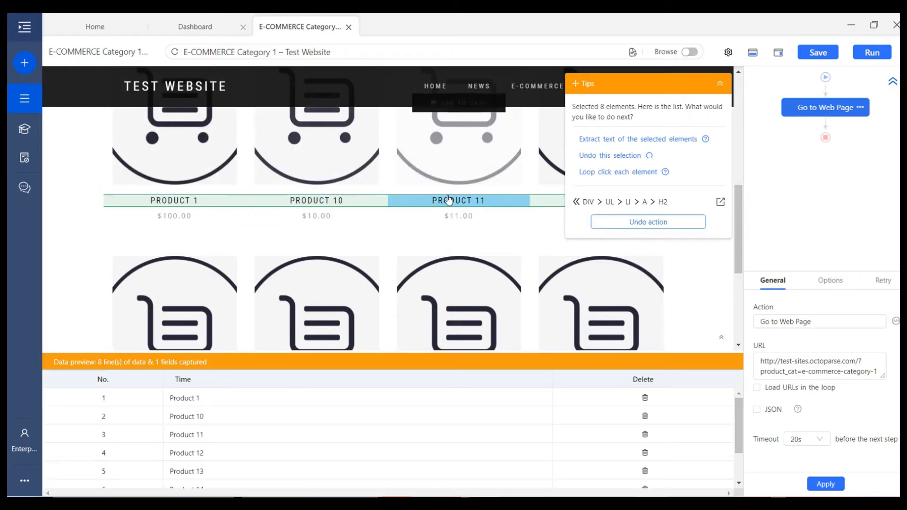
{"action": "scroll", "coordinate": [479, 227], "scroll_direction": "down", "scroll_amount": 5}
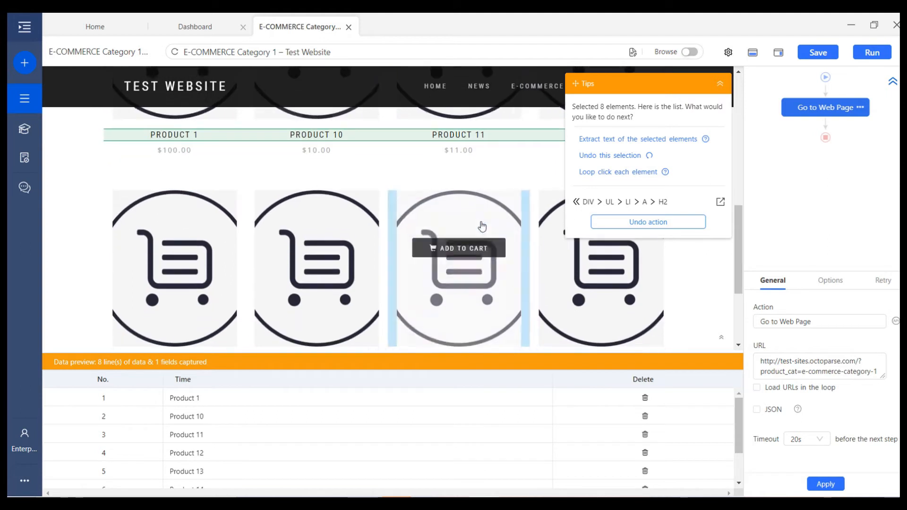
{"action": "scroll", "coordinate": [477, 218], "scroll_direction": "up", "scroll_amount": 5}
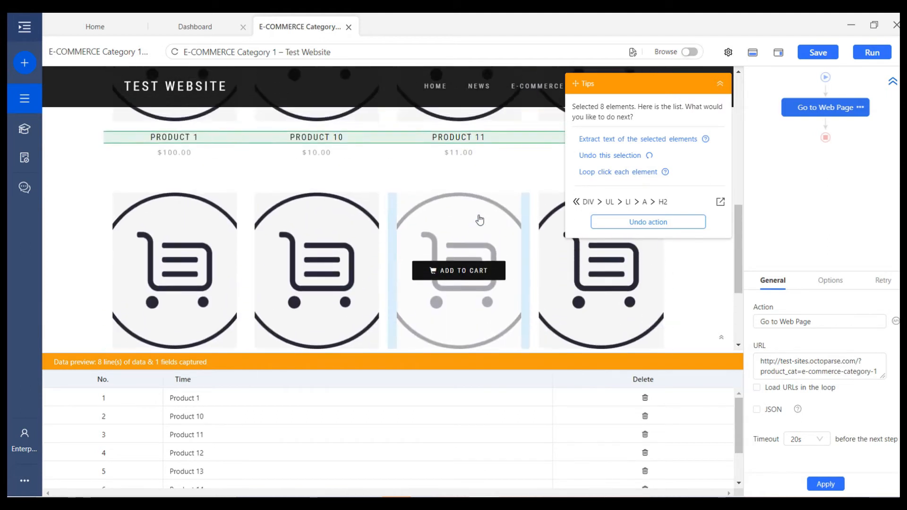
{"action": "scroll", "coordinate": [480, 220], "scroll_direction": "up", "scroll_amount": 1}
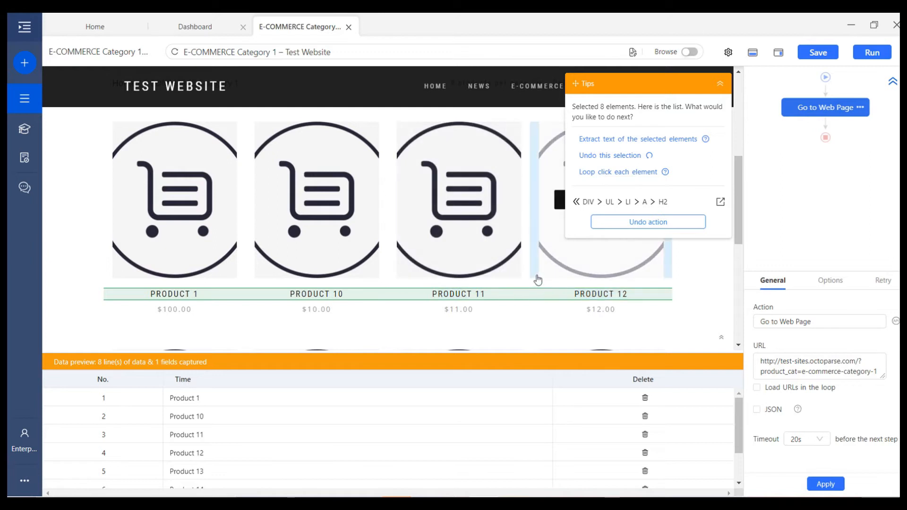
{"action": "left_click", "coordinate": [642, 173]}
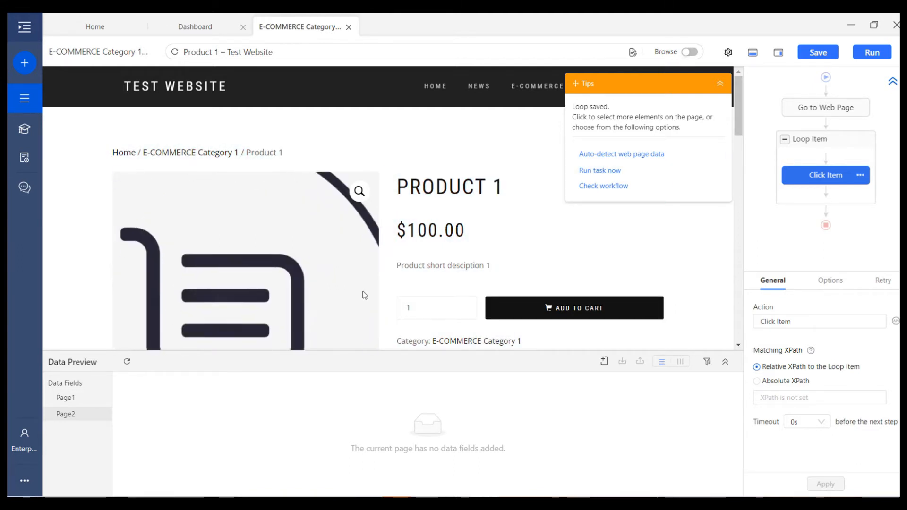
On the product page, extract the PRODUCT 1 heading, $100.00 price and category link text as fields
{"action": "left_click", "coordinate": [514, 190]}
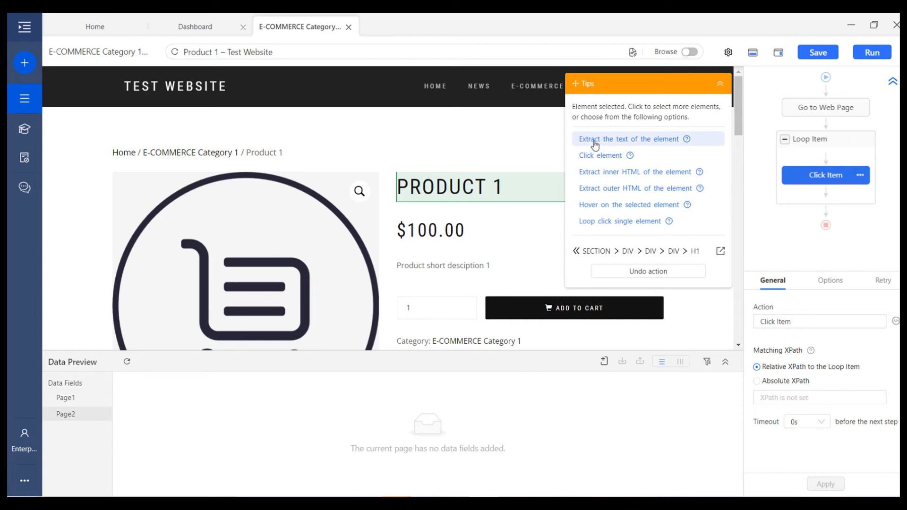
{"action": "left_click", "coordinate": [595, 141]}
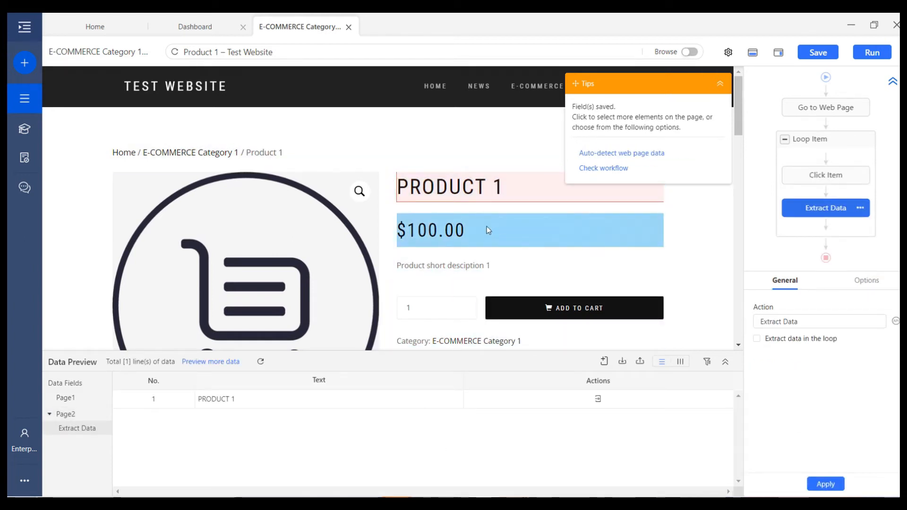
{"action": "left_click", "coordinate": [448, 234]}
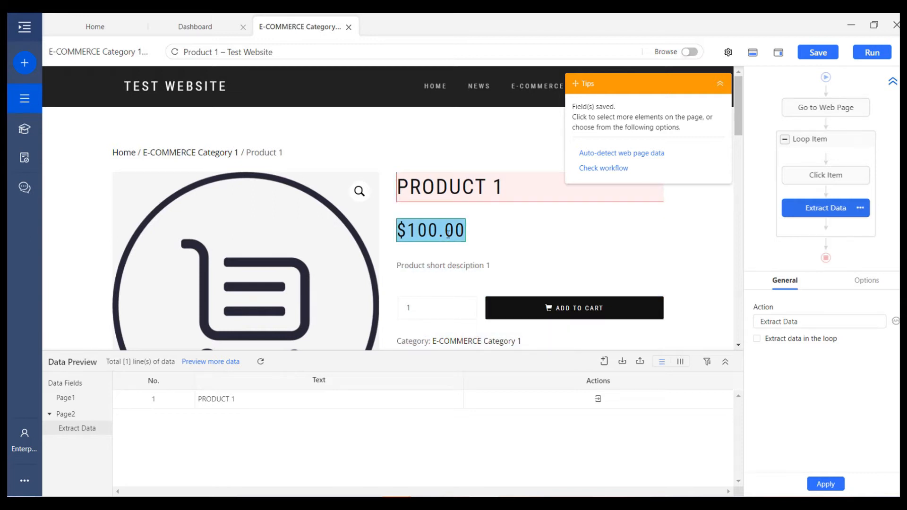
{"action": "left_click", "coordinate": [656, 129]}
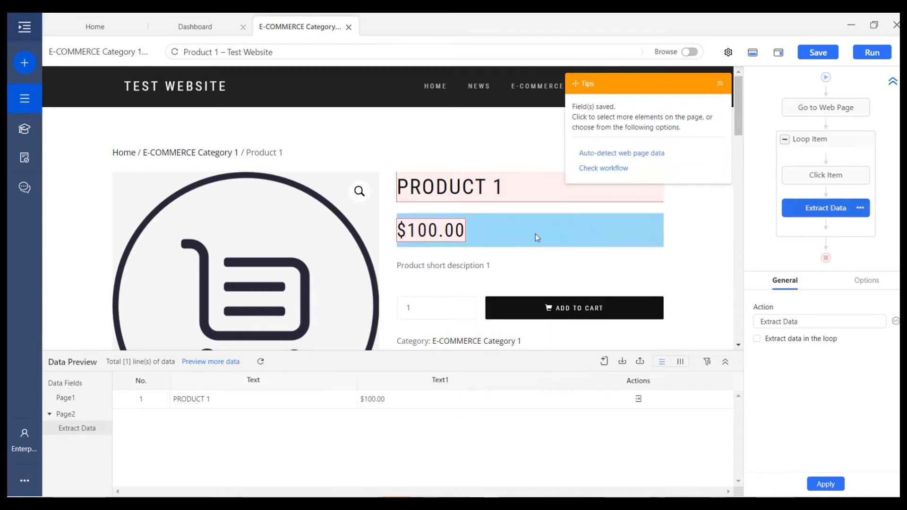
{"action": "scroll", "coordinate": [466, 274], "scroll_direction": "down", "scroll_amount": 2}
{"action": "left_click", "coordinate": [466, 278]}
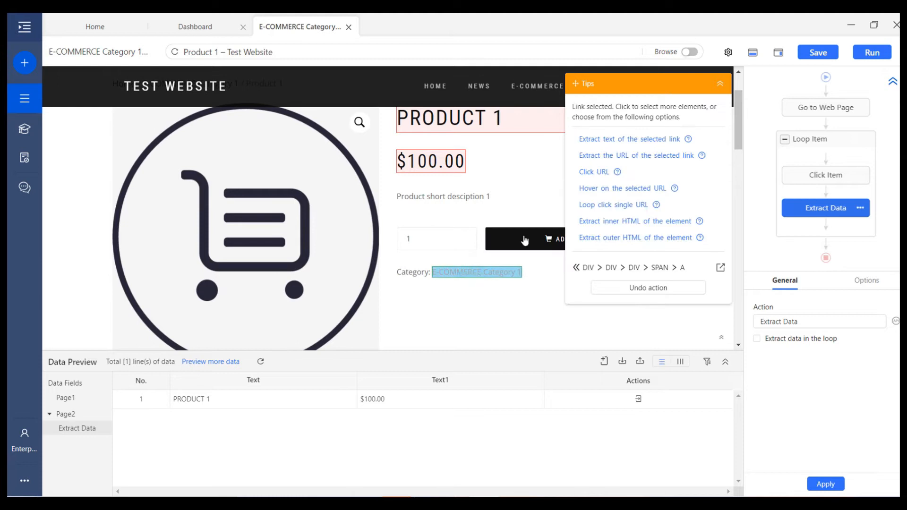
{"action": "left_click", "coordinate": [602, 140]}
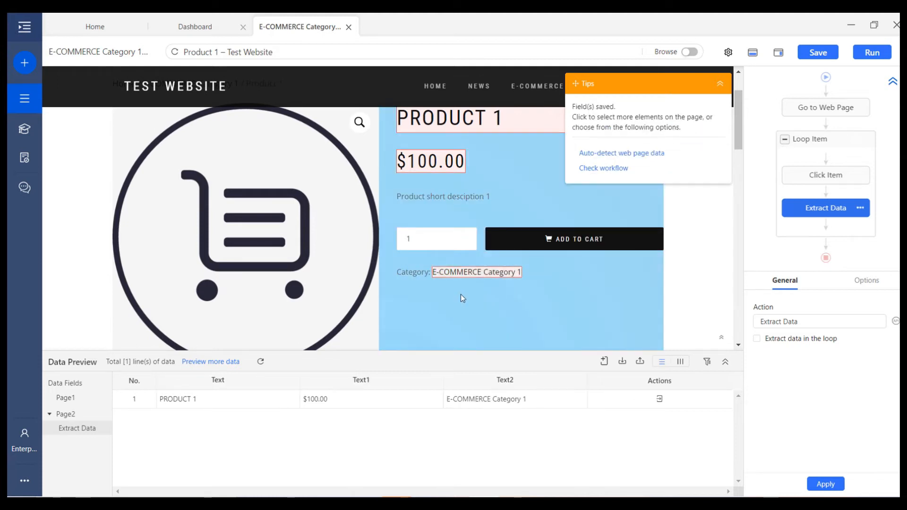
Extract the description text, product image URL and E-COMMERCE Category 1 link URL, then select the product loop
{"action": "scroll", "coordinate": [461, 288], "scroll_direction": "down", "scroll_amount": 6}
{"action": "left_click", "coordinate": [317, 239]}
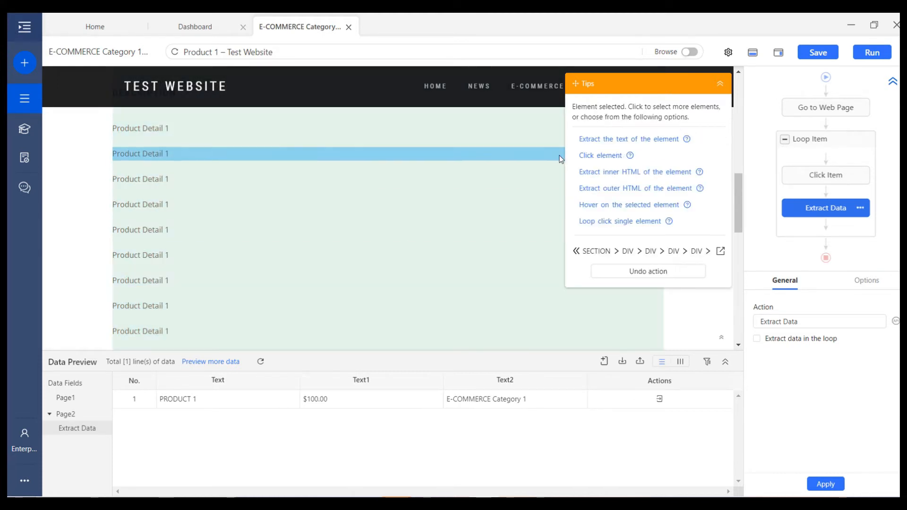
{"action": "left_click", "coordinate": [607, 138]}
{"action": "scroll", "coordinate": [524, 255], "scroll_direction": "up", "scroll_amount": 6}
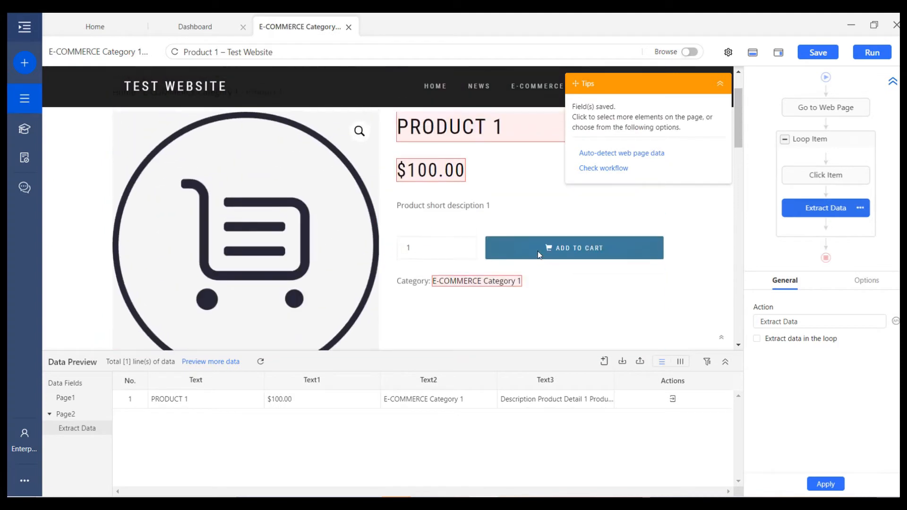
{"action": "left_click", "coordinate": [282, 245]}
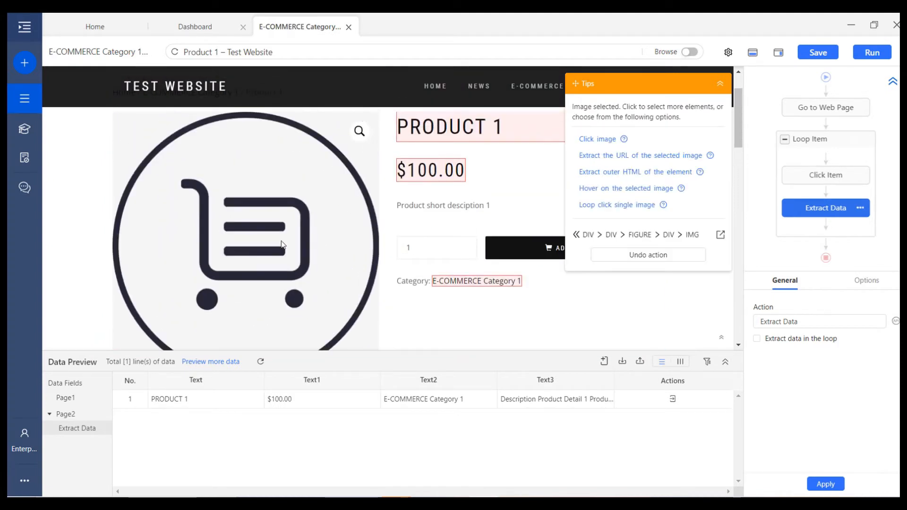
{"action": "left_click", "coordinate": [650, 160]}
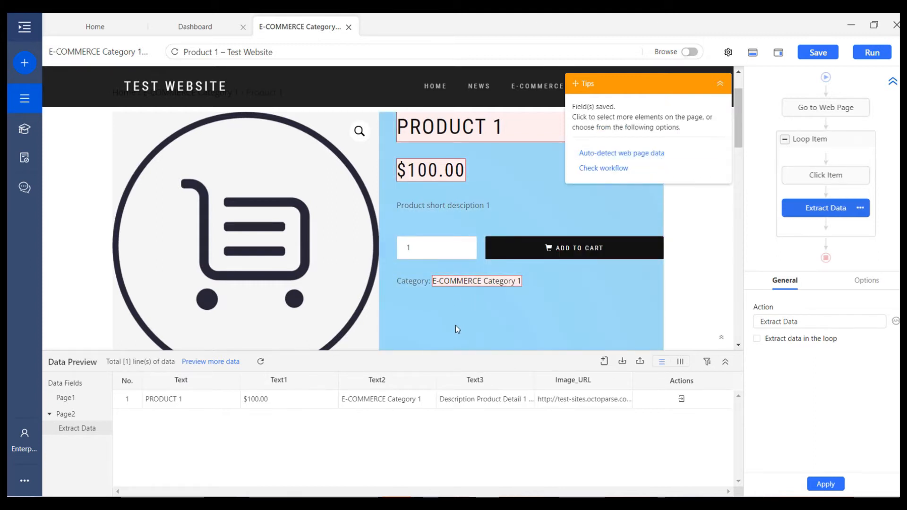
{"action": "scroll", "coordinate": [455, 324], "scroll_direction": "down", "scroll_amount": 5}
{"action": "scroll", "coordinate": [482, 263], "scroll_direction": "up", "scroll_amount": 4}
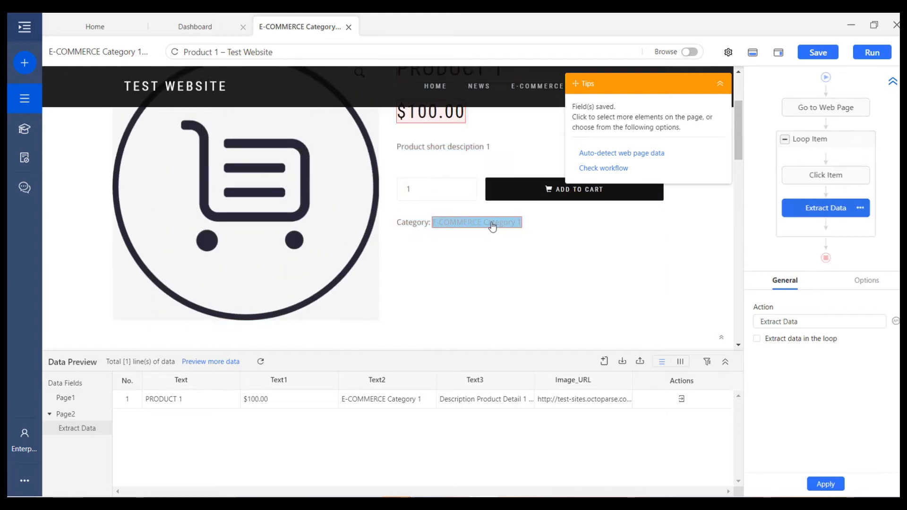
{"action": "left_click", "coordinate": [492, 226]}
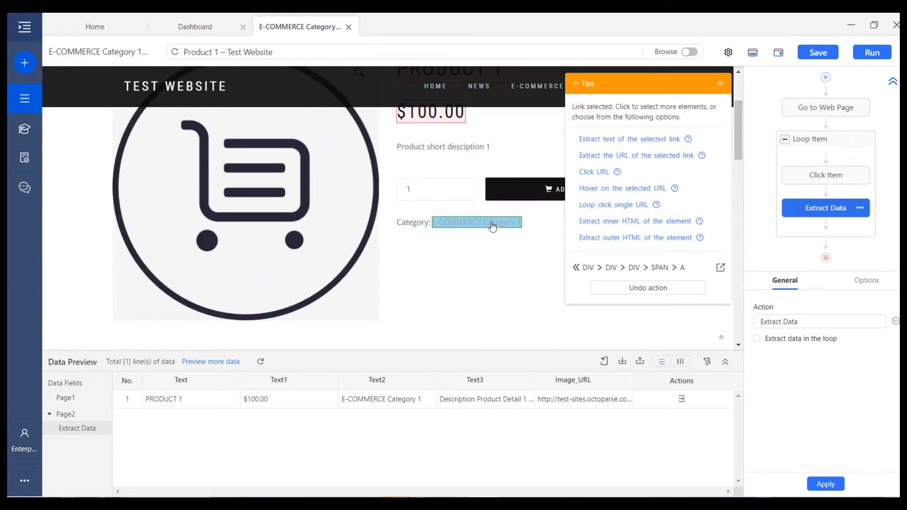
{"action": "left_click", "coordinate": [654, 157]}
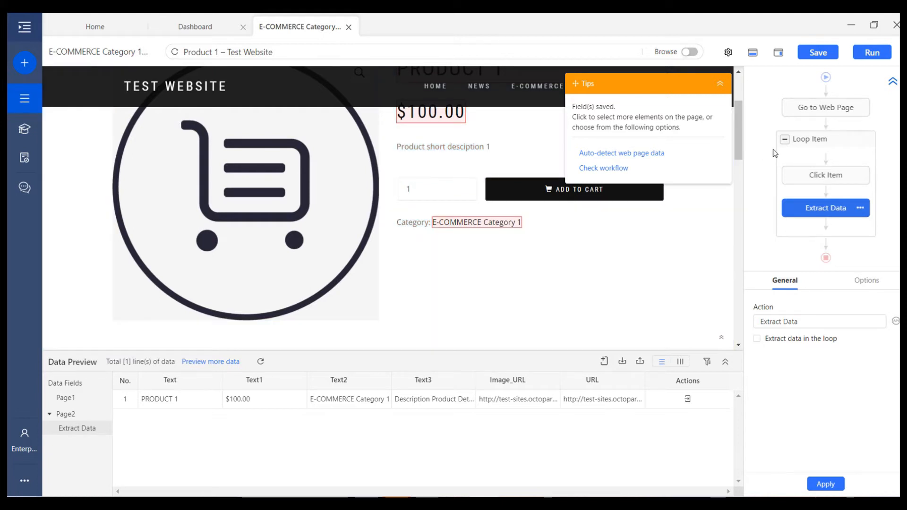
{"action": "left_click", "coordinate": [805, 140]}
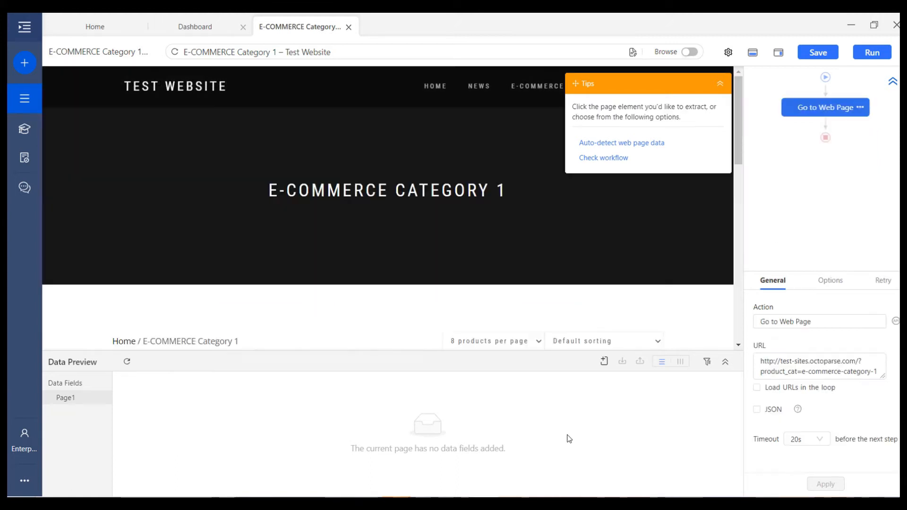
Capture the Product 1 card's title and price, extend to all eight cards, and extract them in a loop
{"action": "scroll", "coordinate": [502, 280], "scroll_direction": "down", "scroll_amount": 5}
{"action": "scroll", "coordinate": [502, 280], "scroll_direction": "down", "scroll_amount": 2}
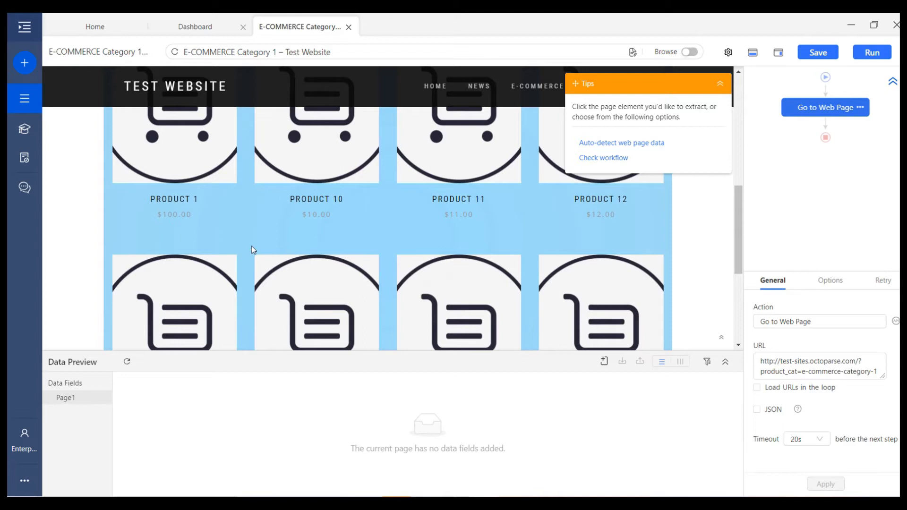
{"action": "scroll", "coordinate": [256, 260], "scroll_direction": "up", "scroll_amount": 2}
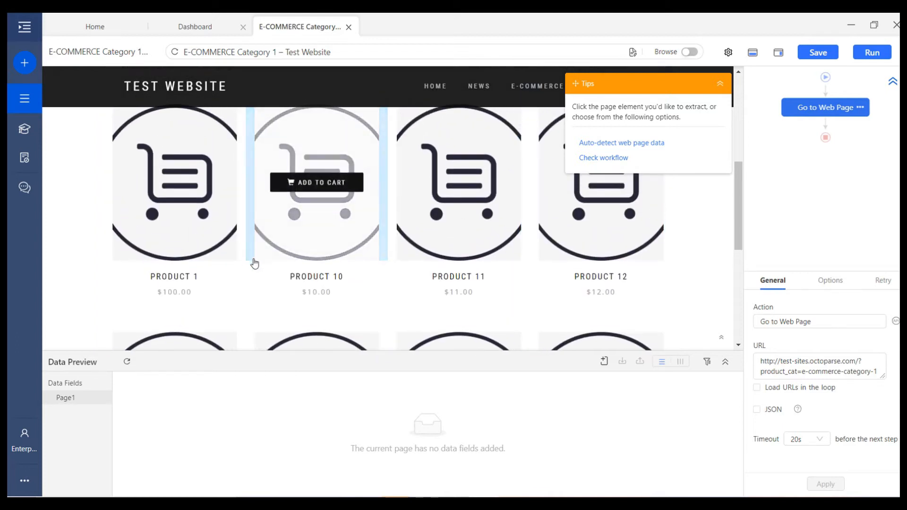
{"action": "left_click", "coordinate": [236, 307]}
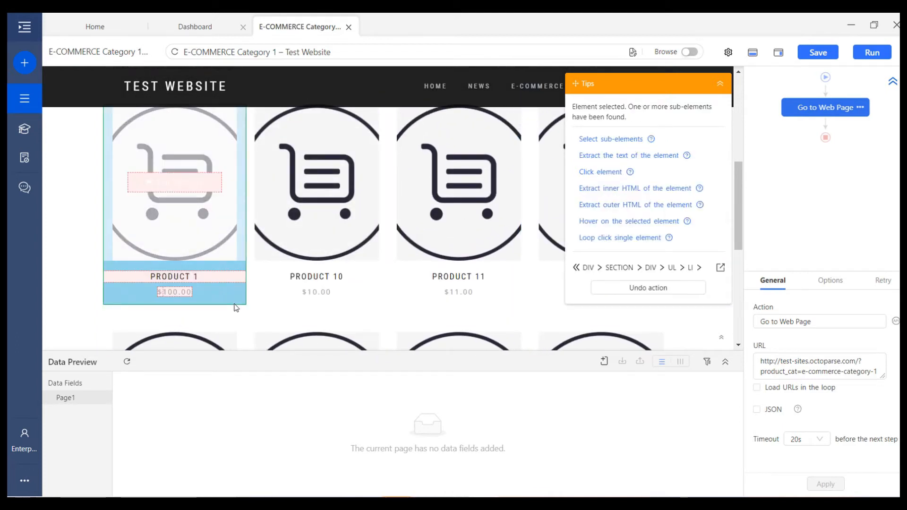
{"action": "left_click", "coordinate": [629, 140]}
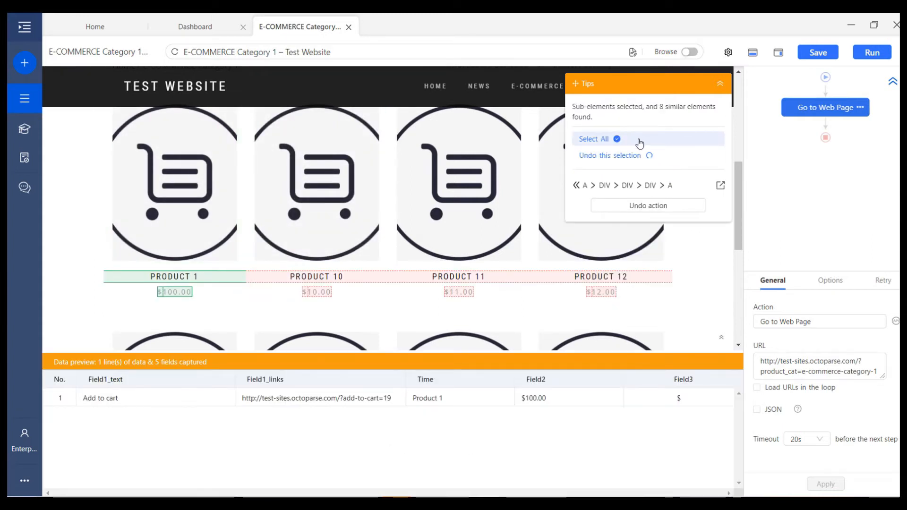
{"action": "left_click", "coordinate": [638, 142]}
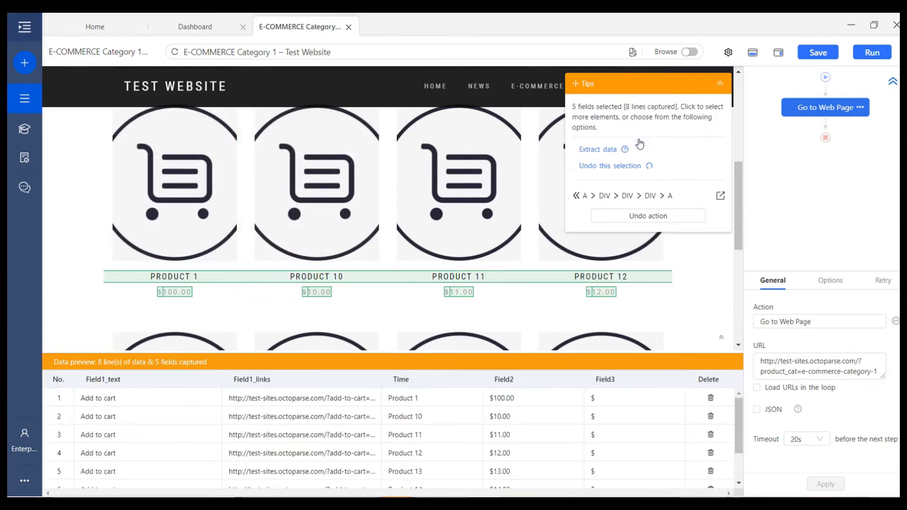
{"action": "left_click", "coordinate": [611, 151]}
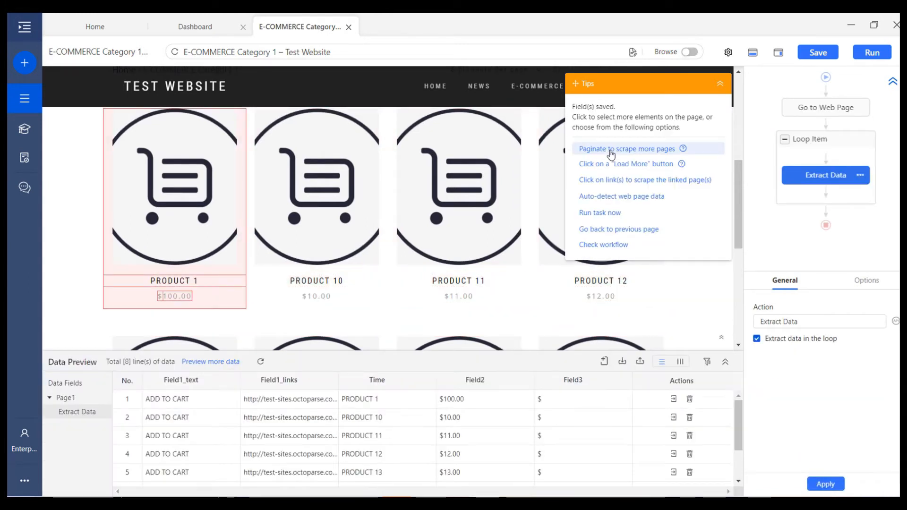
{"action": "mouse_move", "coordinate": [825, 194]}
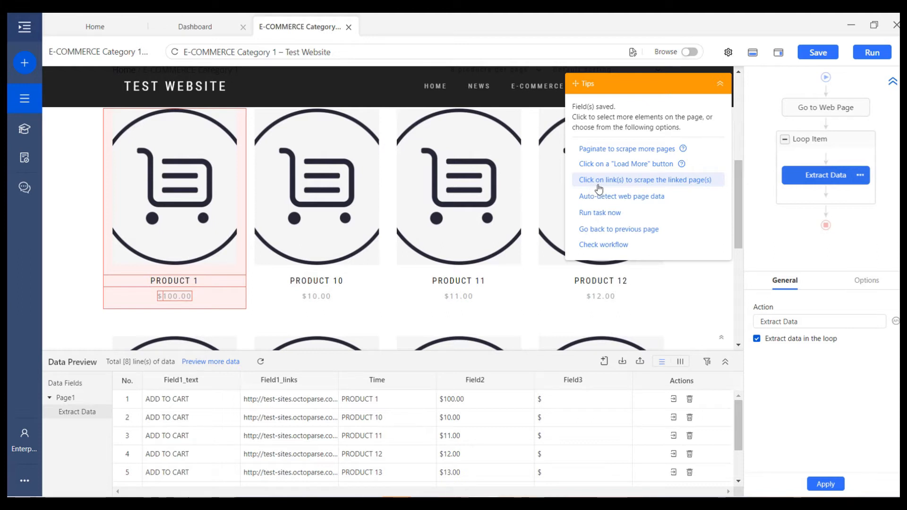
Try and cancel the linked-page scraping setup, then have the loop click the PRODUCT 1 title
{"action": "left_click", "coordinate": [688, 184]}
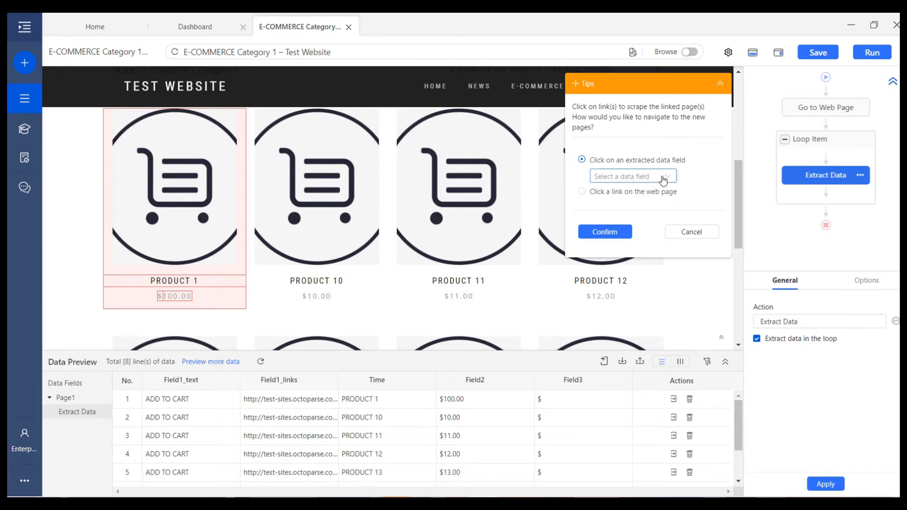
{"action": "left_click", "coordinate": [666, 176]}
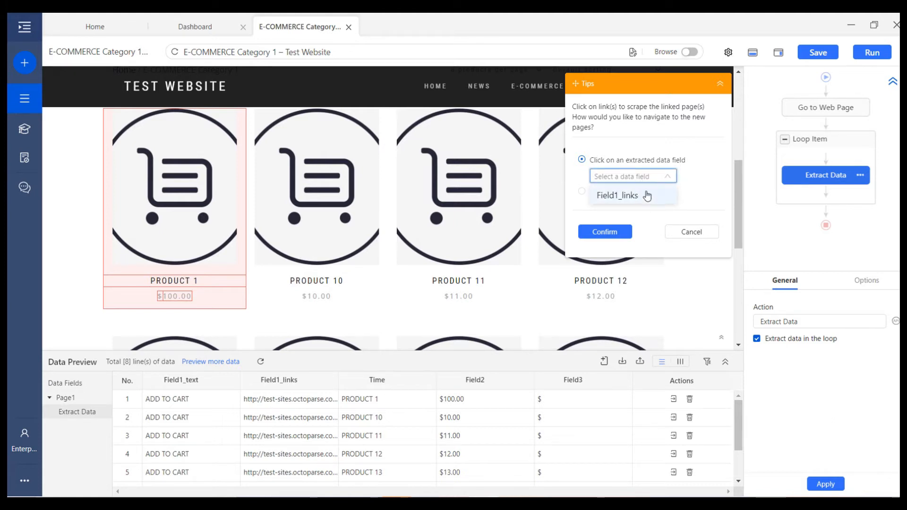
{"action": "left_click", "coordinate": [668, 182]}
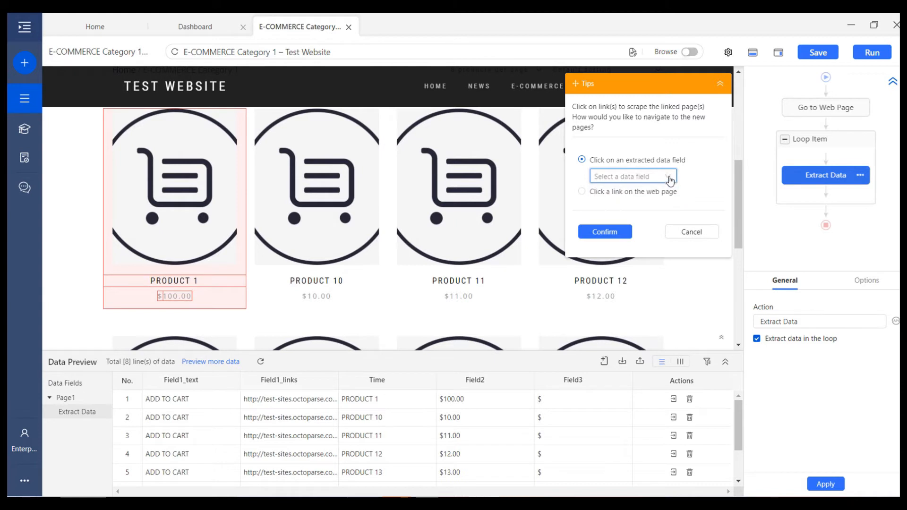
{"action": "left_click", "coordinate": [595, 197]}
{"action": "left_click", "coordinate": [633, 183]}
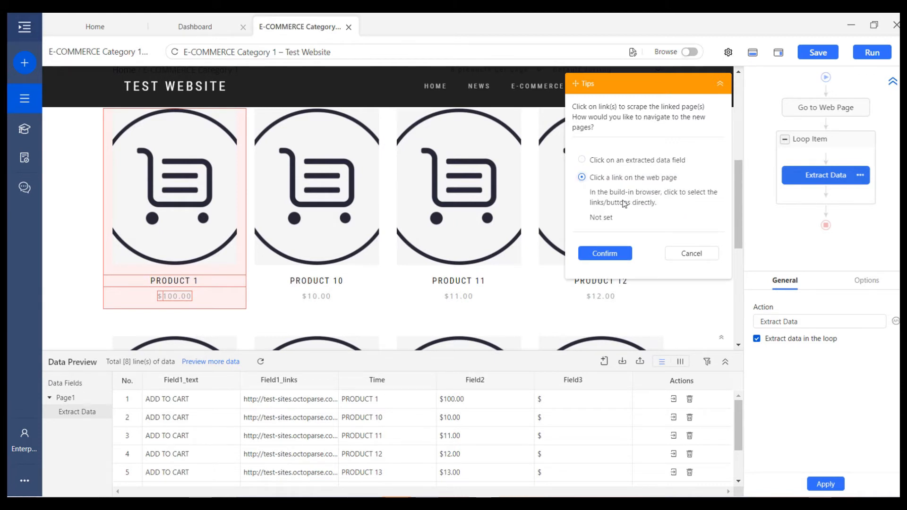
{"action": "left_click", "coordinate": [183, 283]}
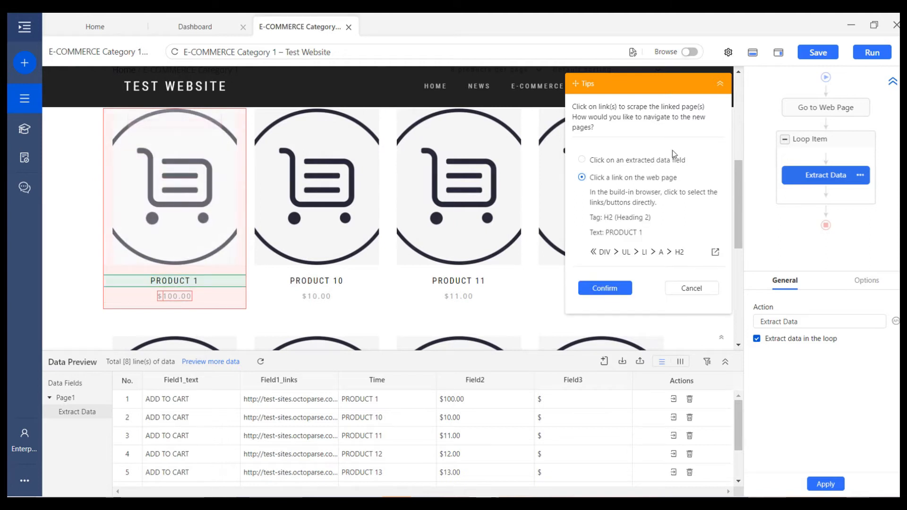
{"action": "left_click", "coordinate": [691, 288]}
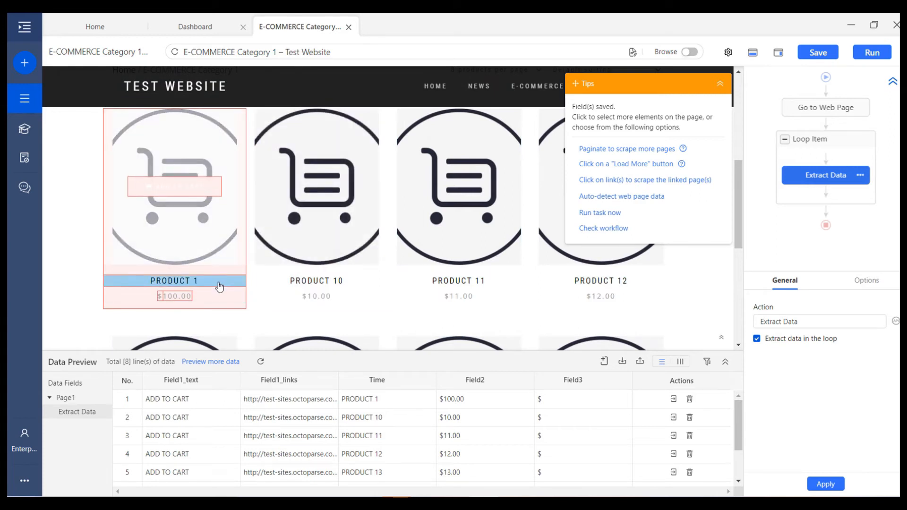
{"action": "left_click", "coordinate": [219, 283]}
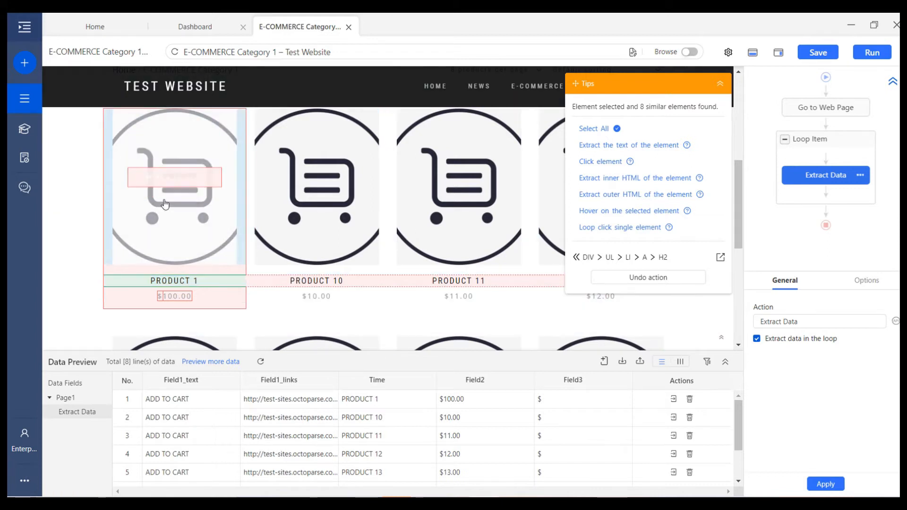
{"action": "left_click", "coordinate": [616, 166]}
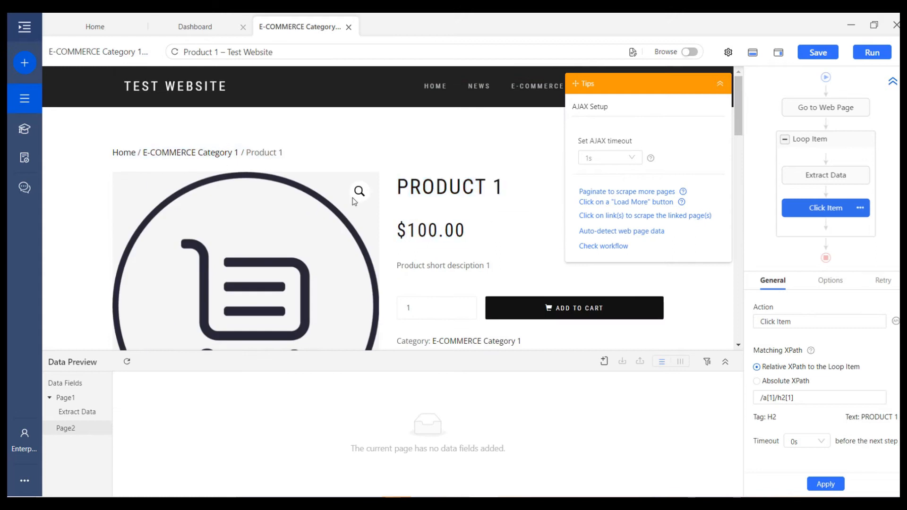
On the Product 1 page, extract the title and the $100.00 price as text fields
{"action": "scroll", "coordinate": [504, 209], "scroll_direction": "down", "scroll_amount": 2}
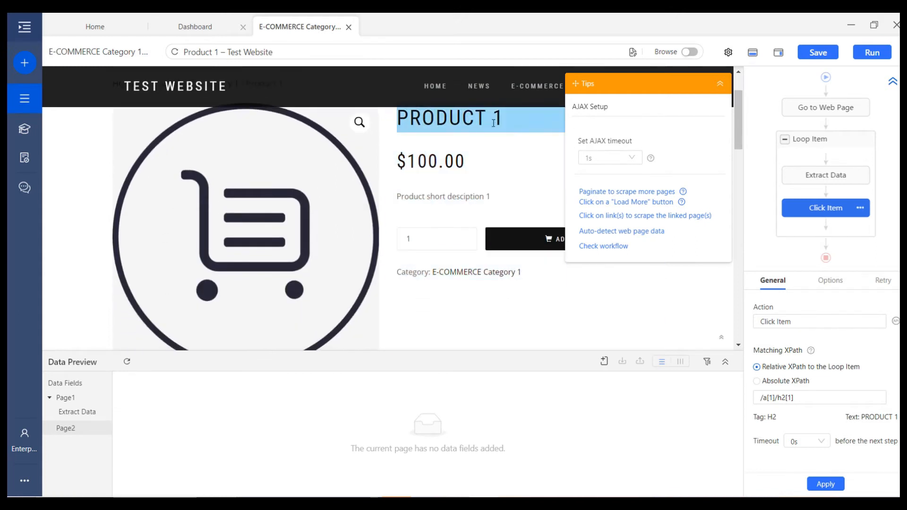
{"action": "left_click", "coordinate": [493, 123]}
{"action": "left_click", "coordinate": [609, 138]}
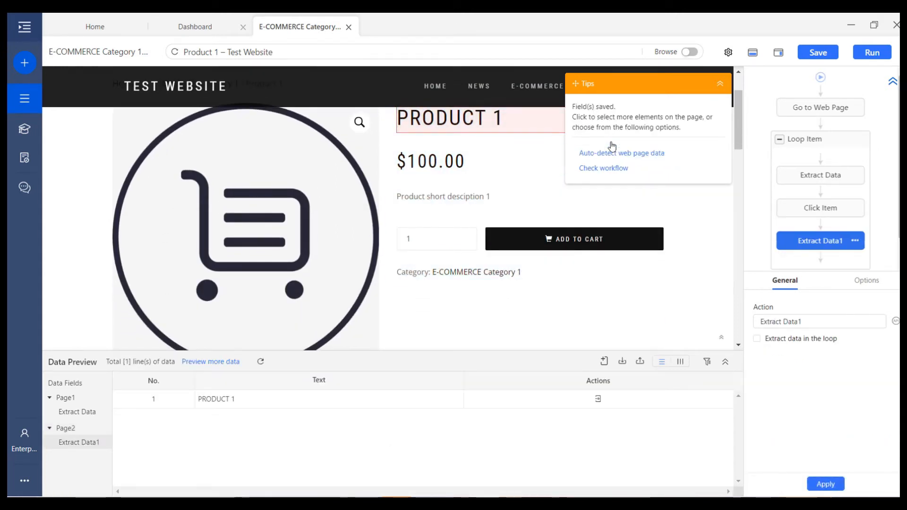
{"action": "left_click", "coordinate": [447, 180]}
{"action": "left_click", "coordinate": [616, 138]}
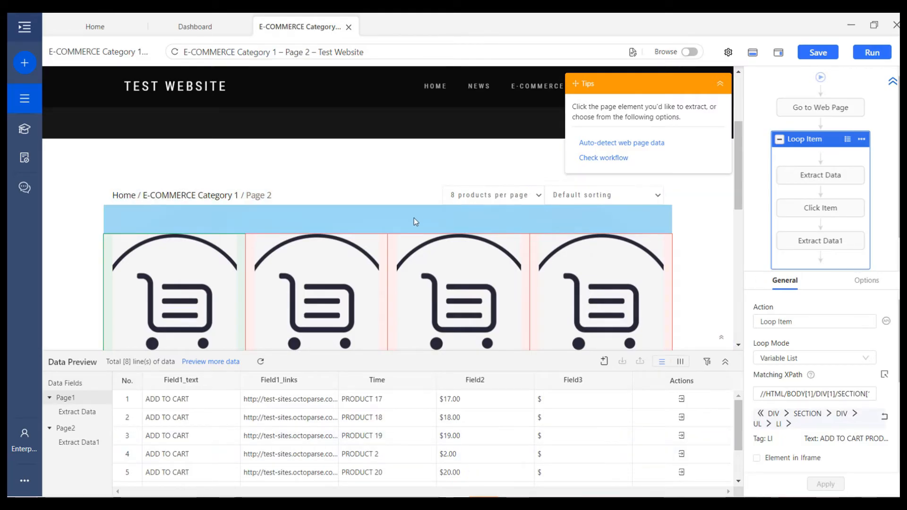
Select the next-page arrow and loop-click it as a single URL to paginate the category
{"action": "scroll", "coordinate": [414, 217], "scroll_direction": "down", "scroll_amount": 3}
{"action": "scroll", "coordinate": [414, 218], "scroll_direction": "down", "scroll_amount": 5}
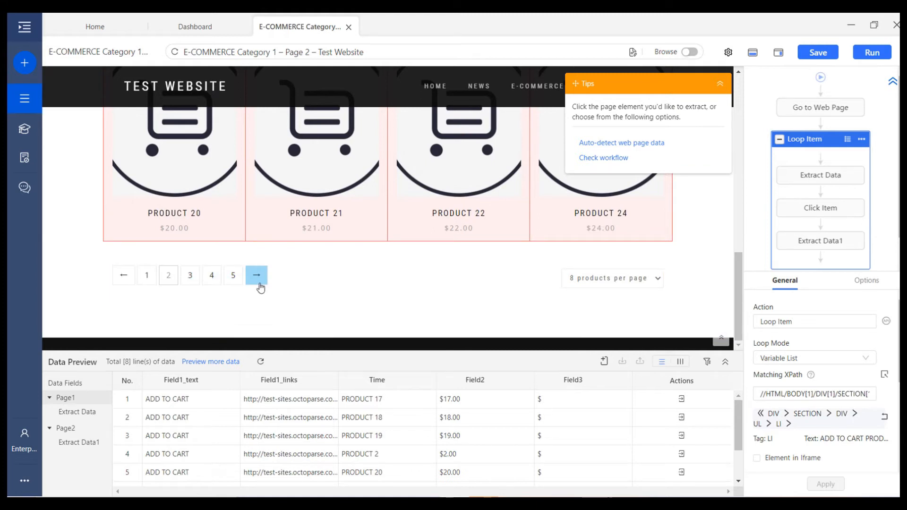
{"action": "left_click", "coordinate": [259, 285]}
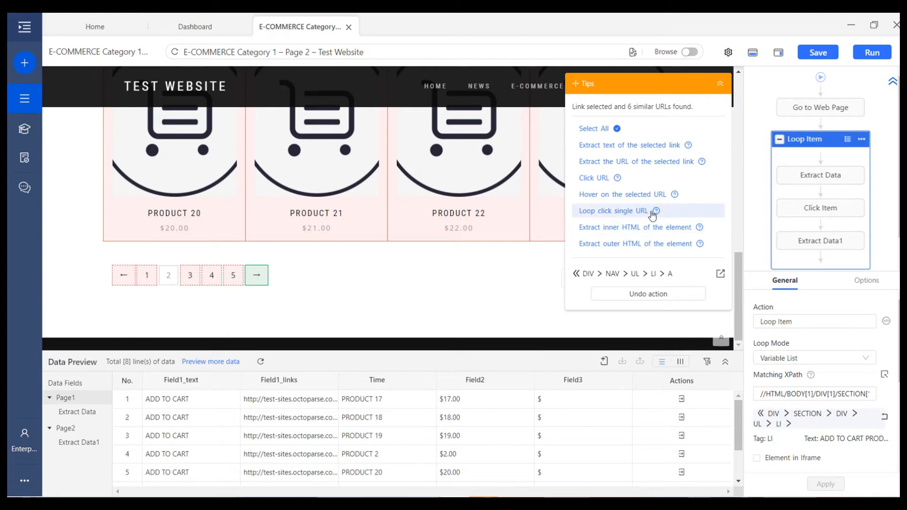
{"action": "mouse_move", "coordinate": [656, 212]}
{"action": "left_click", "coordinate": [619, 213]}
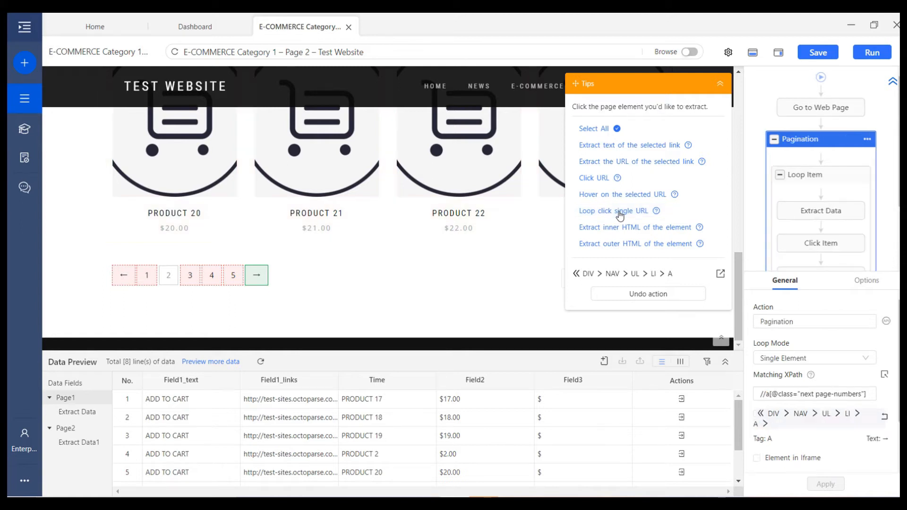
{"action": "scroll", "coordinate": [821, 184], "scroll_direction": "up", "scroll_amount": 2}
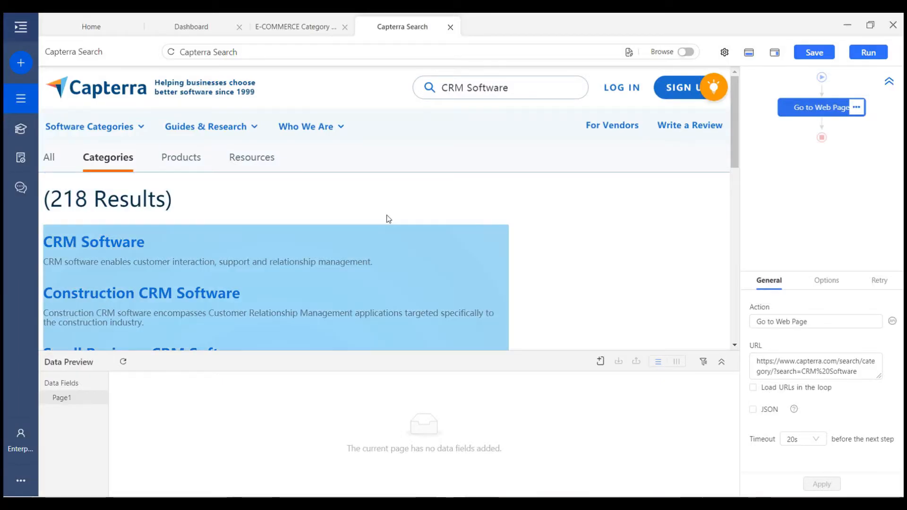
Loop-click the VIEW MORE button as a single button, then select the Construction CRM Software result
{"action": "scroll", "coordinate": [404, 243], "scroll_direction": "down", "scroll_amount": 10}
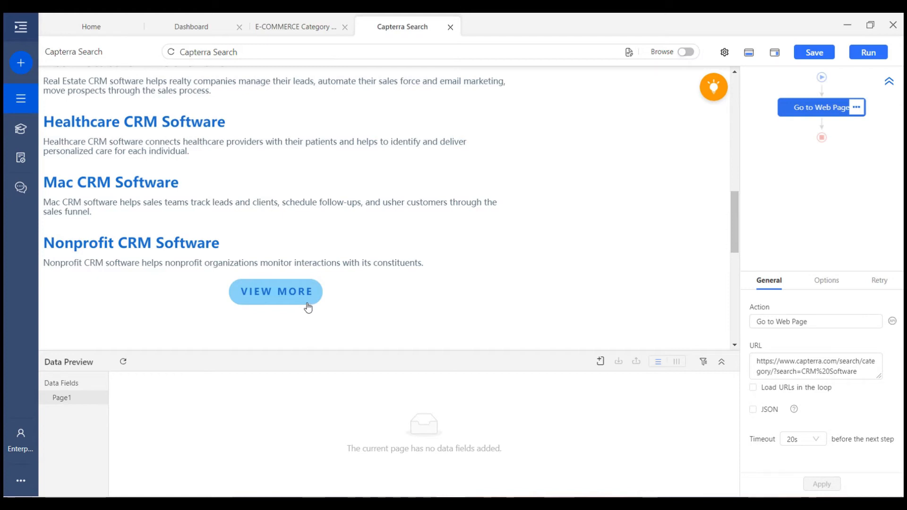
{"action": "triple_click", "coordinate": [300, 295]}
{"action": "left_click", "coordinate": [277, 305]}
{"action": "left_click", "coordinate": [277, 304]}
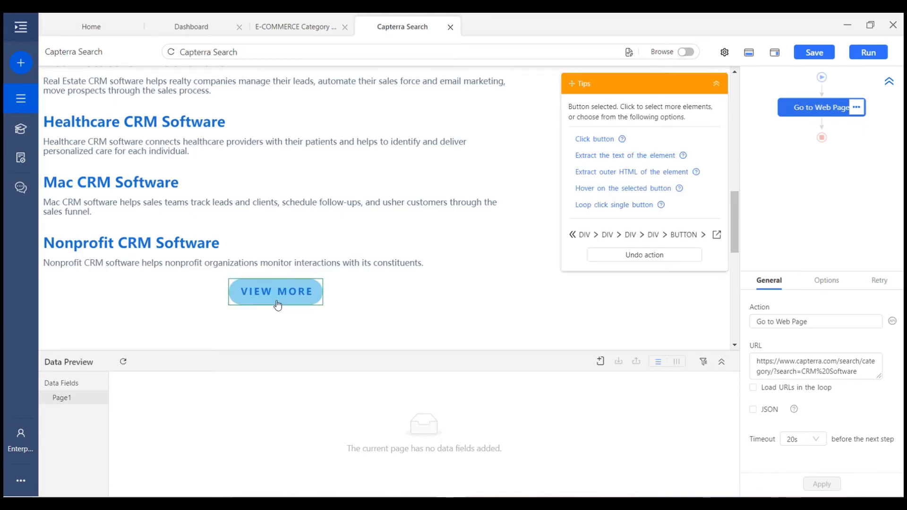
{"action": "left_click", "coordinate": [631, 206]}
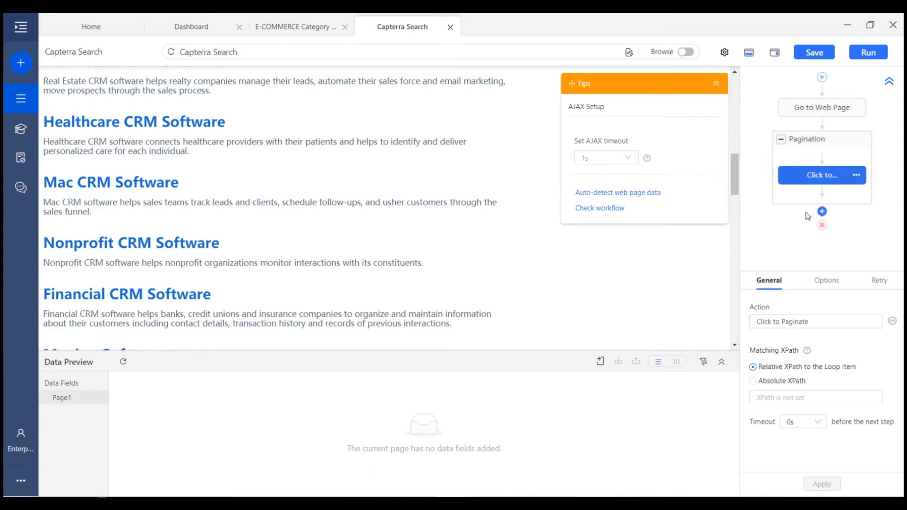
{"action": "scroll", "coordinate": [382, 226], "scroll_direction": "up", "scroll_amount": 9}
{"action": "left_click", "coordinate": [382, 226]}
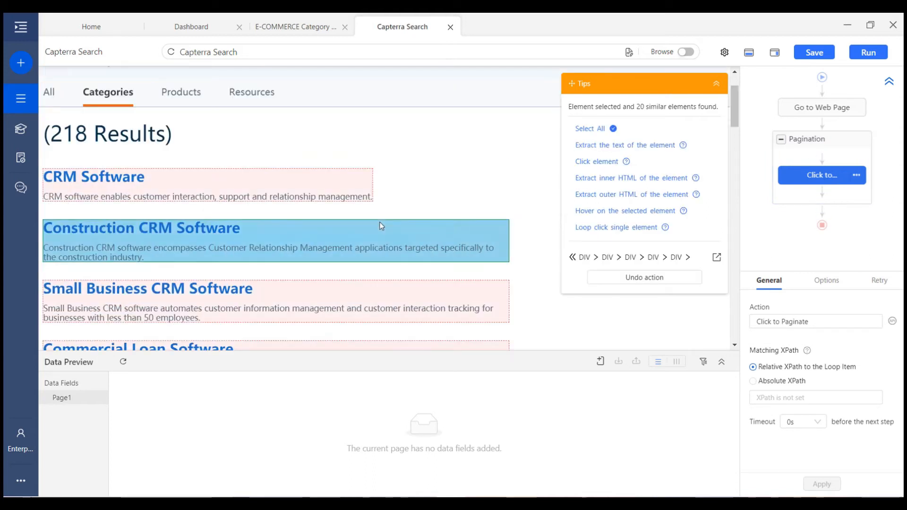
Select all the CRM category results and extract their text in a loop
{"action": "left_click", "coordinate": [594, 131]}
{"action": "left_click", "coordinate": [617, 139]}
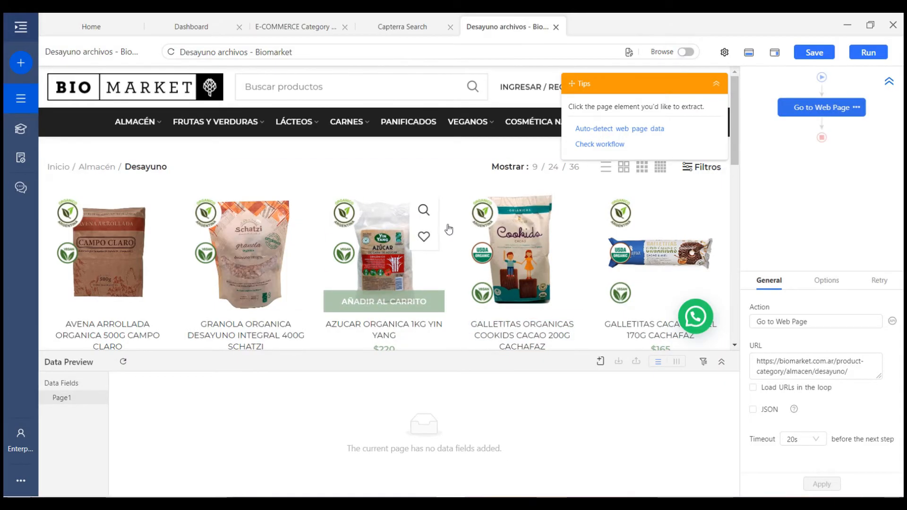
Add a Loop step after Go to Web Page with its mode set to Scroll Page
{"action": "scroll", "coordinate": [461, 228], "scroll_direction": "down", "scroll_amount": 10}
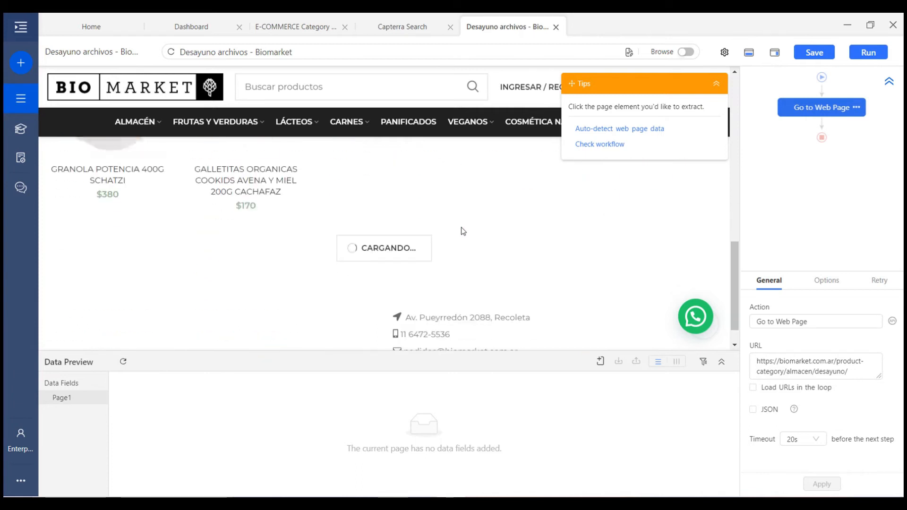
{"action": "scroll", "coordinate": [461, 227], "scroll_direction": "down", "scroll_amount": 5}
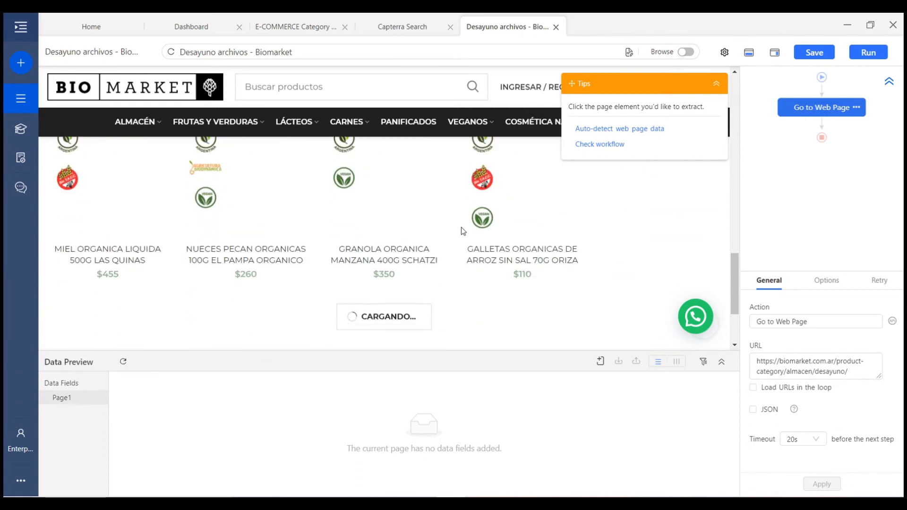
{"action": "scroll", "coordinate": [590, 222], "scroll_direction": "down", "scroll_amount": 5}
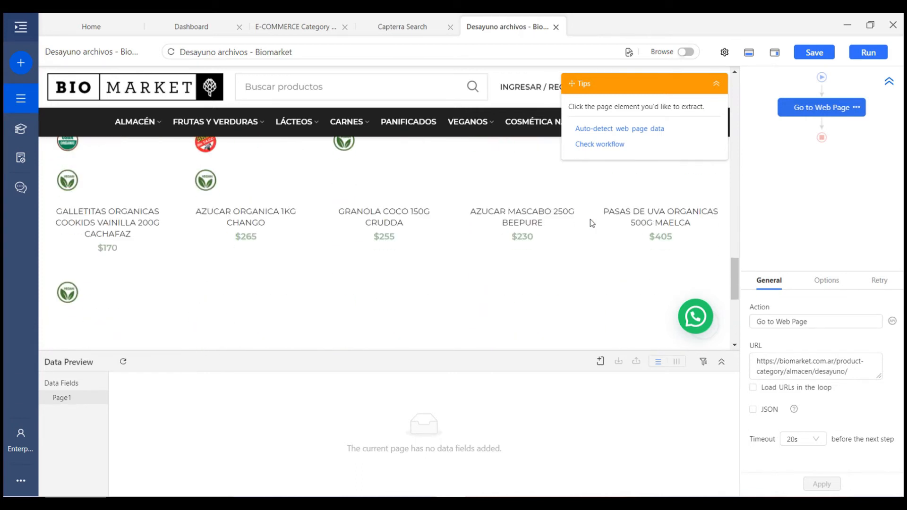
{"action": "scroll", "coordinate": [590, 222], "scroll_direction": "down", "scroll_amount": 1}
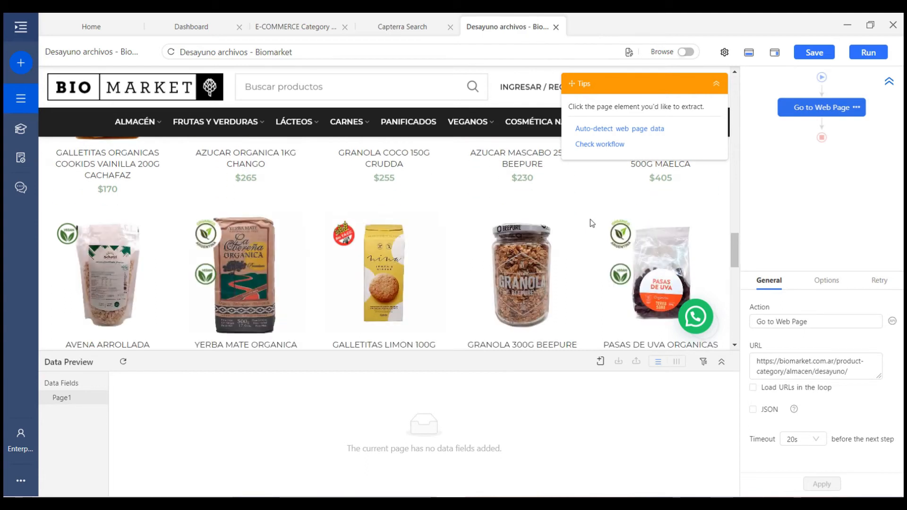
{"action": "scroll", "coordinate": [580, 222], "scroll_direction": "up", "scroll_amount": 3}
{"action": "scroll", "coordinate": [579, 221], "scroll_direction": "up", "scroll_amount": 10}
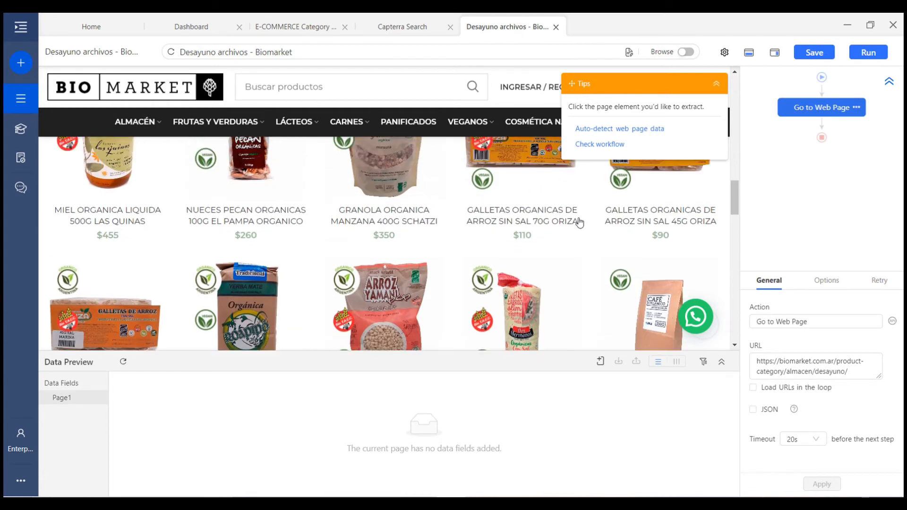
{"action": "mouse_move", "coordinate": [827, 127]}
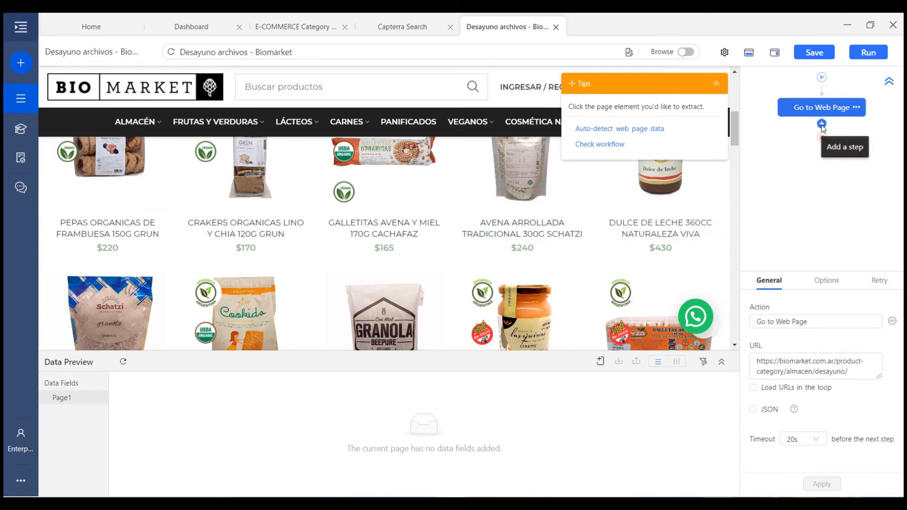
{"action": "left_click", "coordinate": [822, 124]}
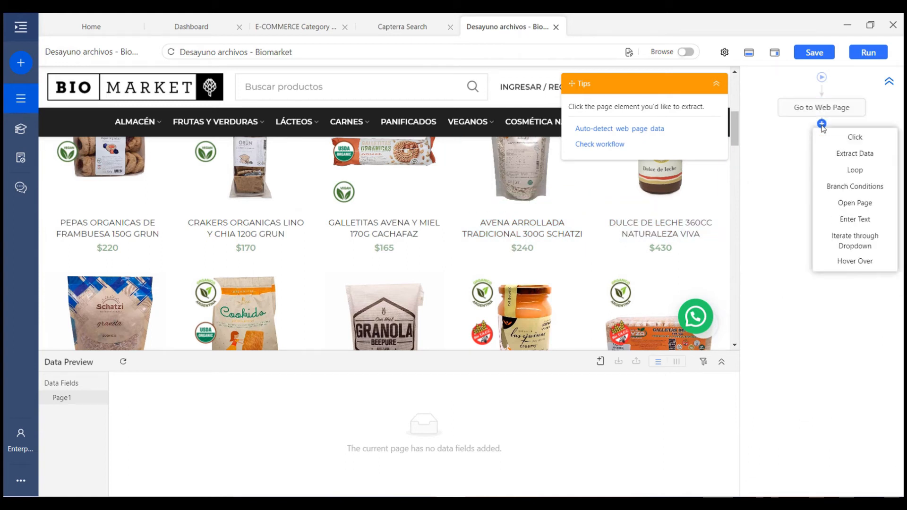
{"action": "left_click", "coordinate": [841, 171]}
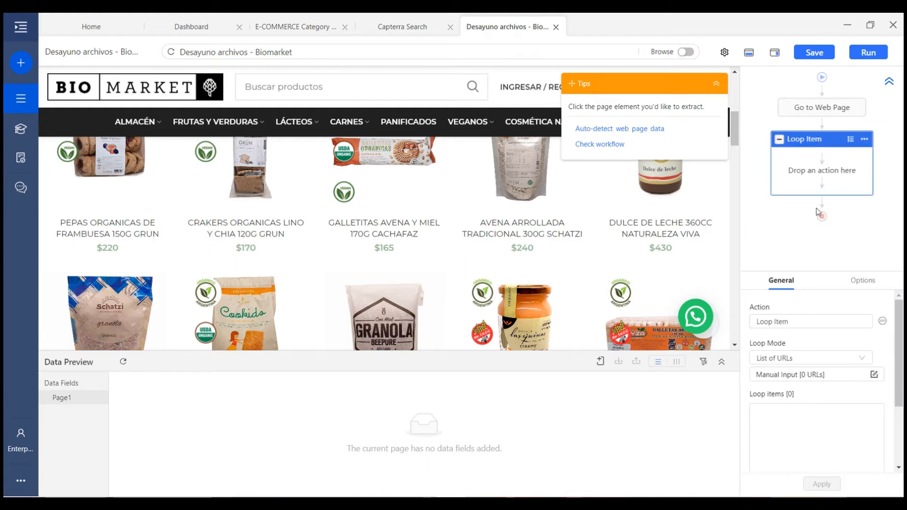
{"action": "left_click", "coordinate": [791, 360]}
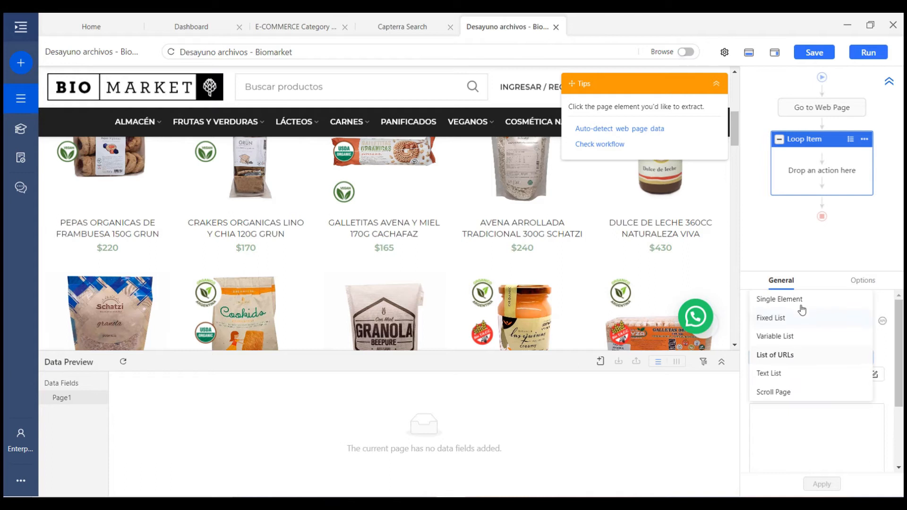
{"action": "left_click", "coordinate": [785, 396]}
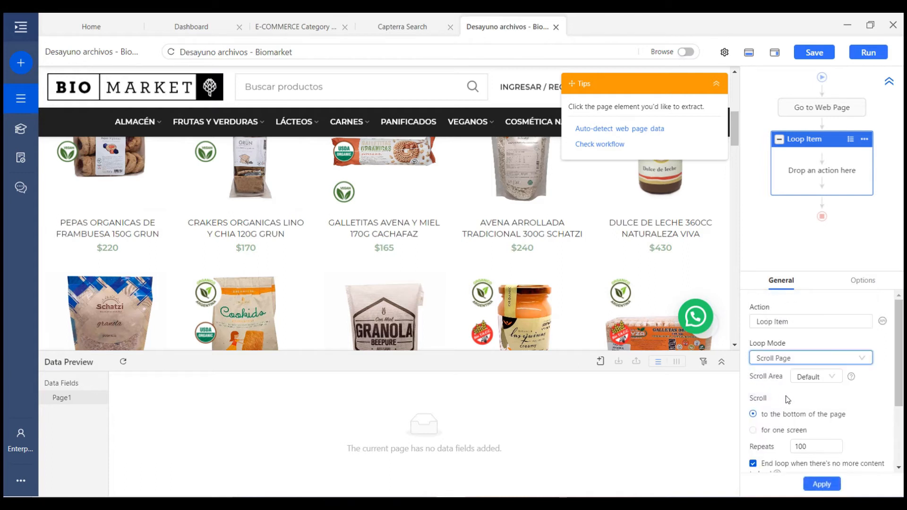
Configure the scroll loop: scroll to the bottom, 100 repeats, 2s wait, and apply
{"action": "scroll", "coordinate": [817, 402], "scroll_direction": "down", "scroll_amount": 2}
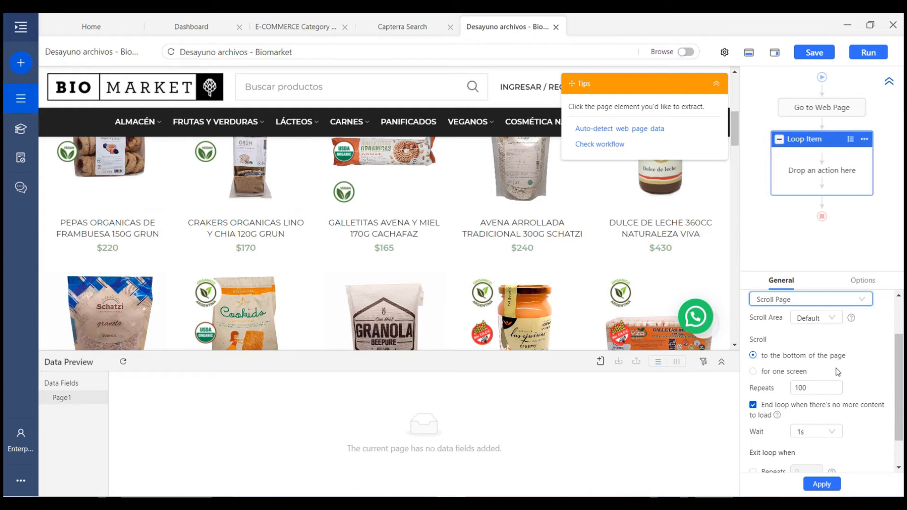
{"action": "left_click", "coordinate": [780, 373]}
{"action": "left_click", "coordinate": [781, 360]}
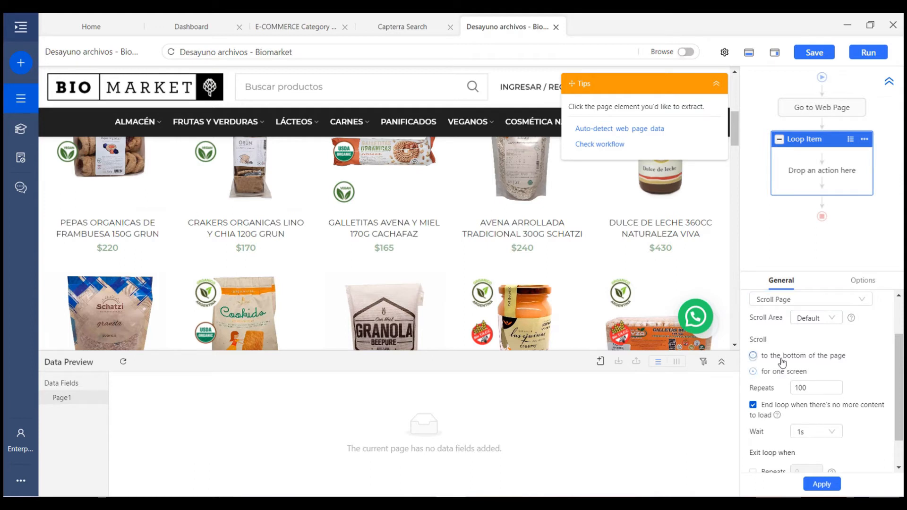
{"action": "left_click", "coordinate": [778, 373]}
{"action": "scroll", "coordinate": [786, 368], "scroll_direction": "down", "scroll_amount": 1}
{"action": "left_click", "coordinate": [794, 352]}
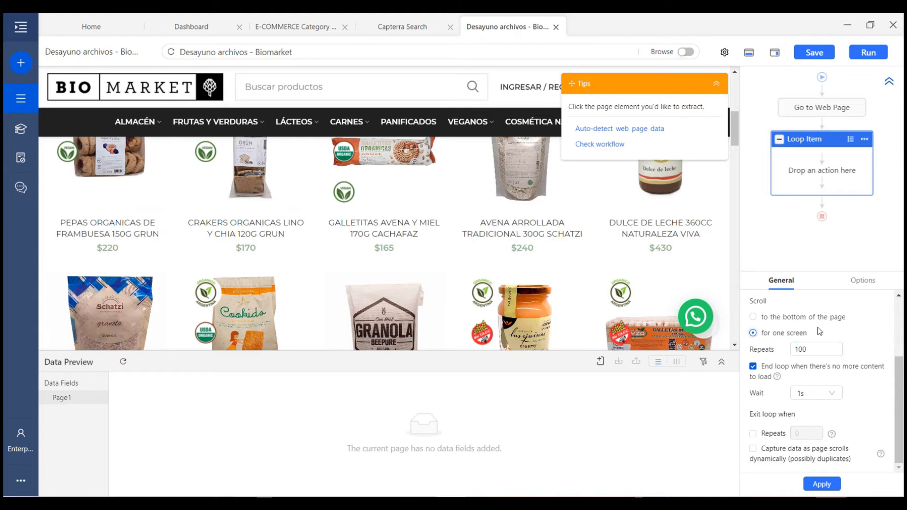
{"action": "left_click", "coordinate": [792, 317]}
{"action": "left_click", "coordinate": [787, 330]}
{"action": "left_click", "coordinate": [786, 321]}
{"action": "left_click_drag", "start_coordinate": [825, 349], "coordinate": [775, 352]}
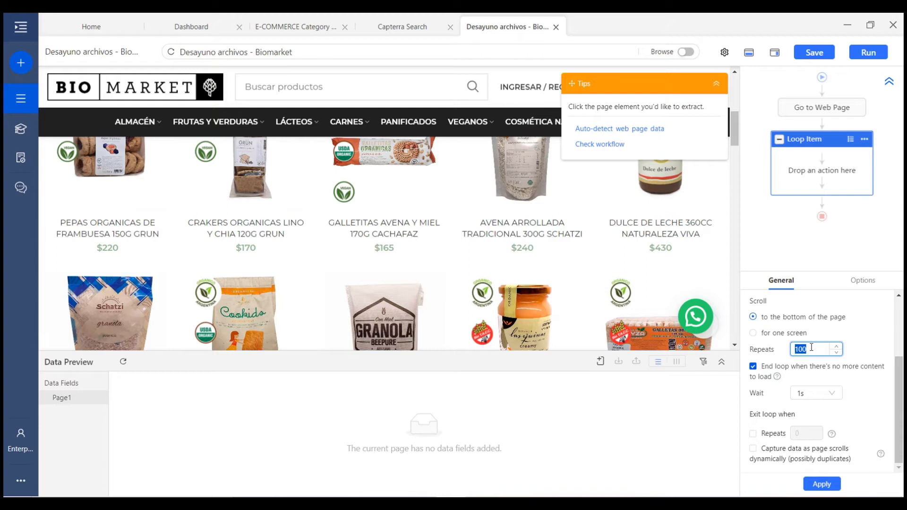
{"action": "left_click", "coordinate": [817, 393]}
{"action": "scroll", "coordinate": [817, 433], "scroll_direction": "down", "scroll_amount": 3}
{"action": "left_click", "coordinate": [817, 418]}
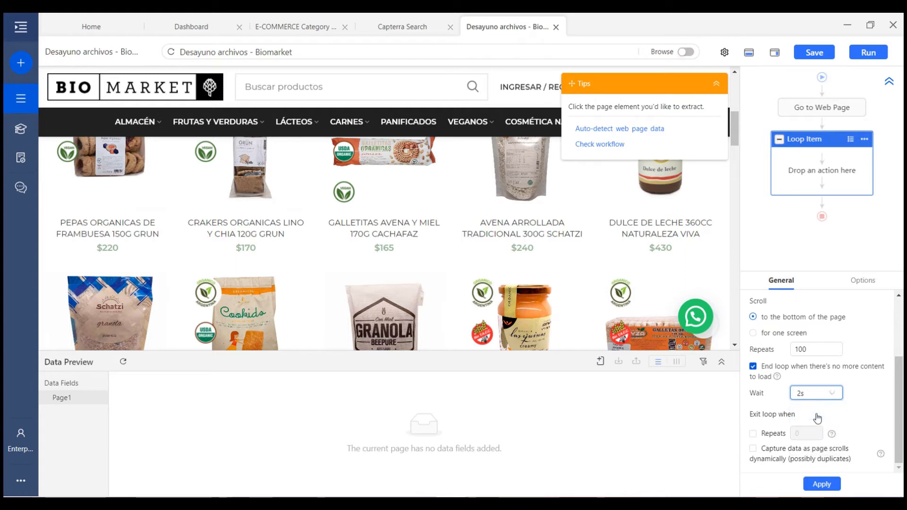
{"action": "left_click", "coordinate": [854, 385]}
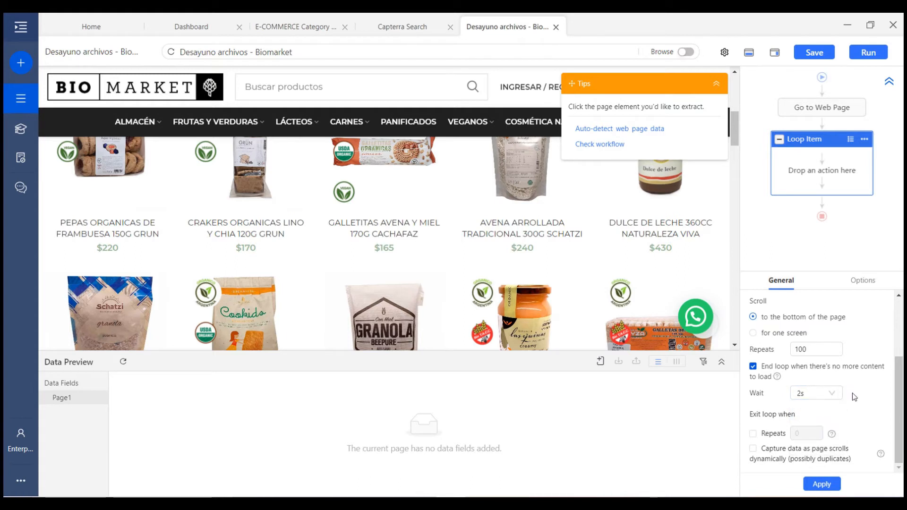
{"action": "left_click", "coordinate": [822, 484]}
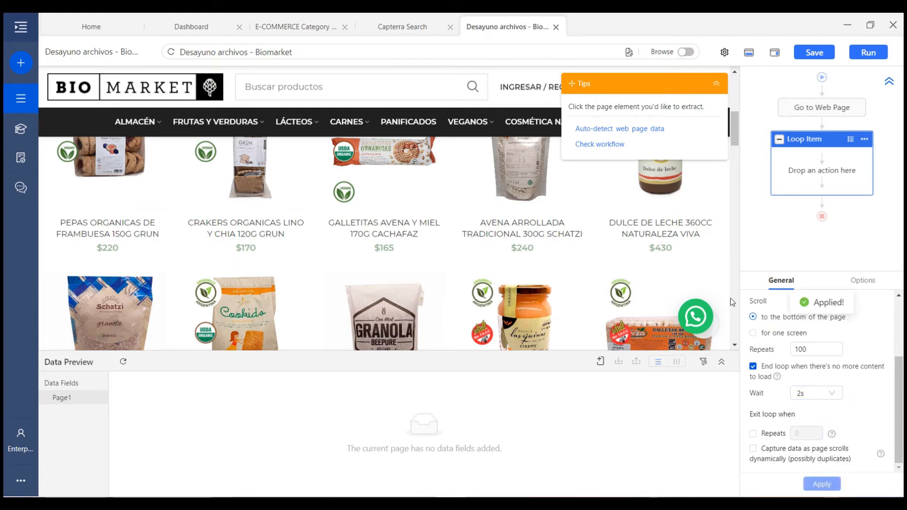
Select the sub-elements of all 48 breakfast product cards and extract their data in a loop
{"action": "left_click", "coordinate": [604, 242]}
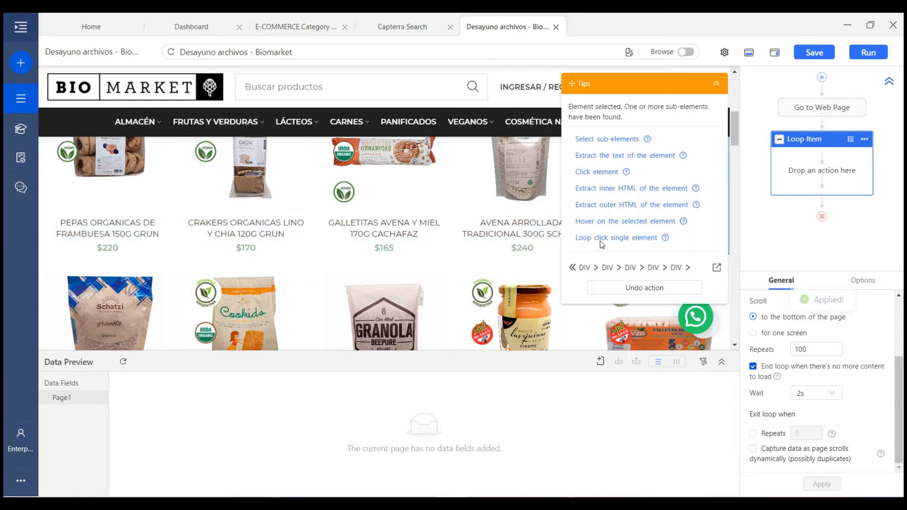
{"action": "left_click", "coordinate": [622, 140]}
{"action": "left_click", "coordinate": [603, 139]}
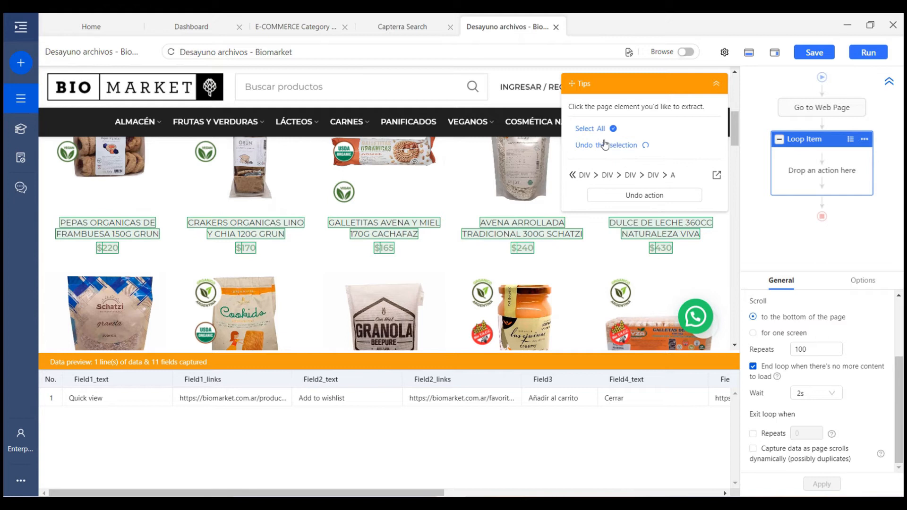
{"action": "left_click", "coordinate": [605, 149]}
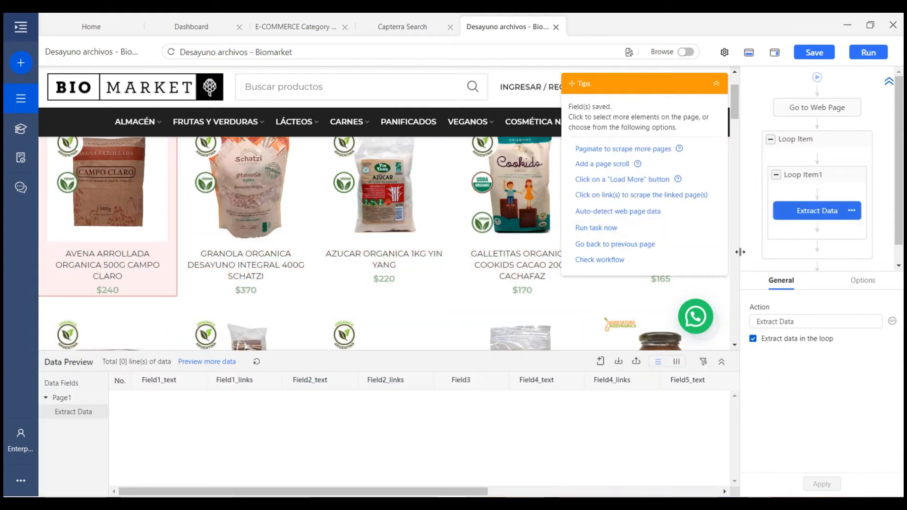
{"action": "left_click", "coordinate": [716, 83]}
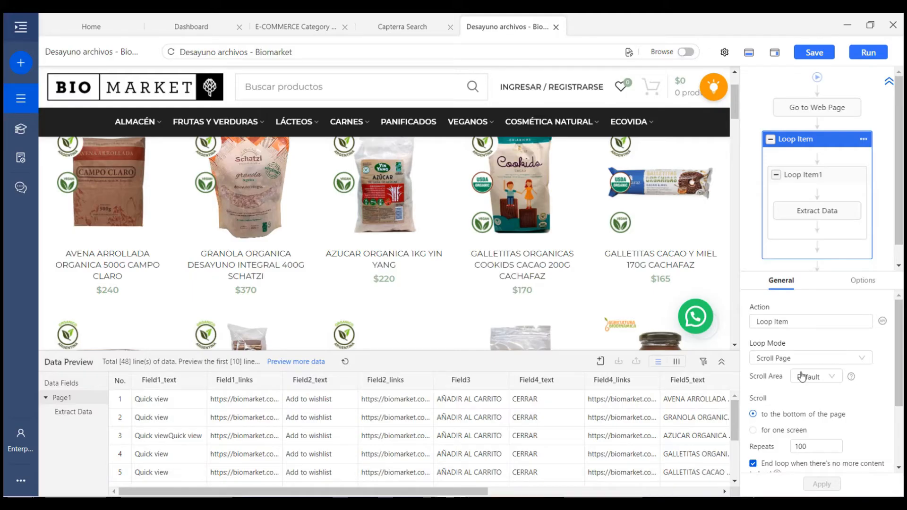
{"action": "left_click", "coordinate": [818, 114]}
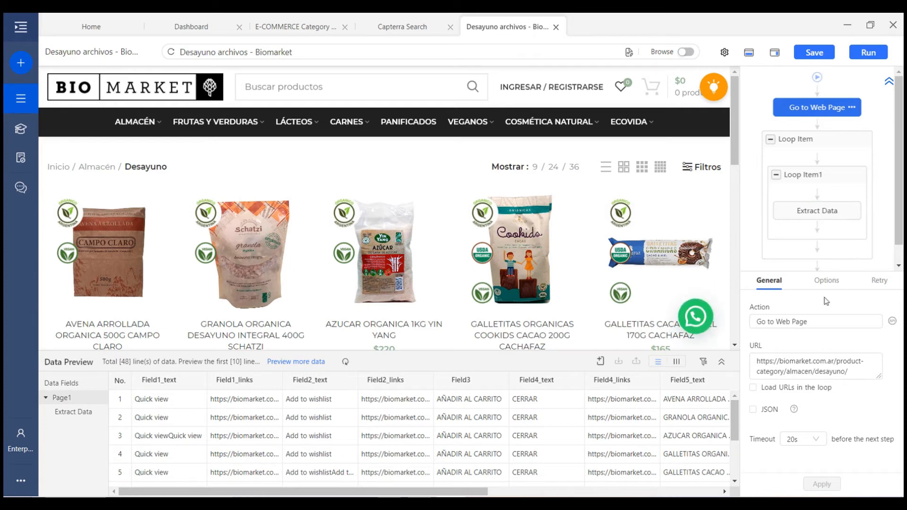
Enable 'Scroll down the page after it is loaded' in the Go to Web Page options
{"action": "left_click", "coordinate": [830, 283]}
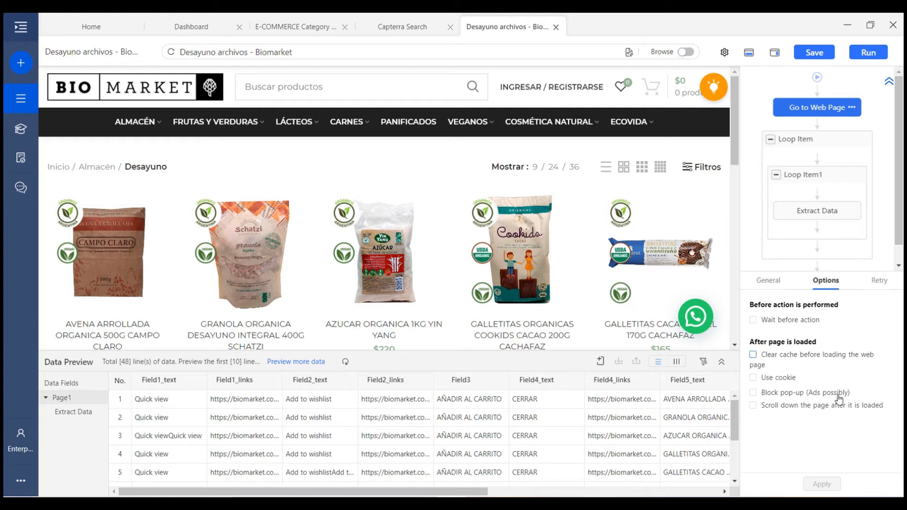
{"action": "left_click", "coordinate": [823, 413]}
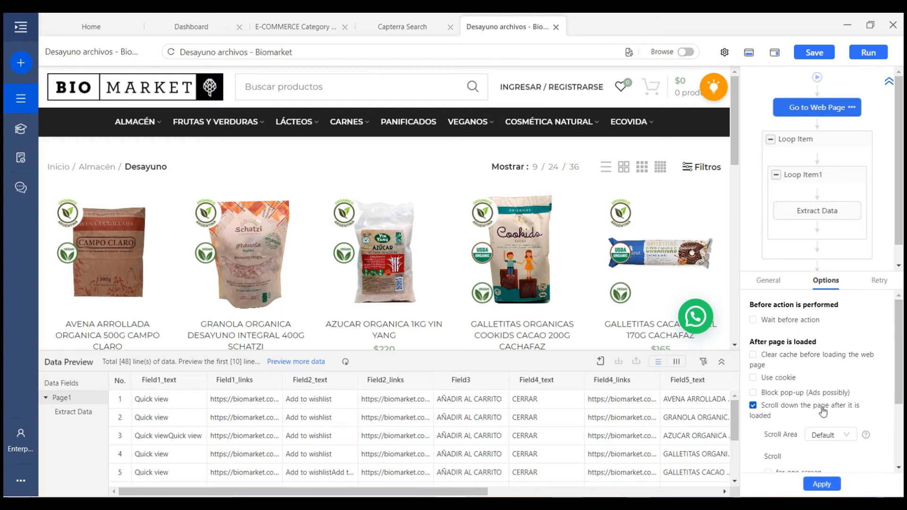
{"action": "scroll", "coordinate": [824, 413], "scroll_direction": "down", "scroll_amount": 1}
{"action": "scroll", "coordinate": [823, 408], "scroll_direction": "down", "scroll_amount": 1}
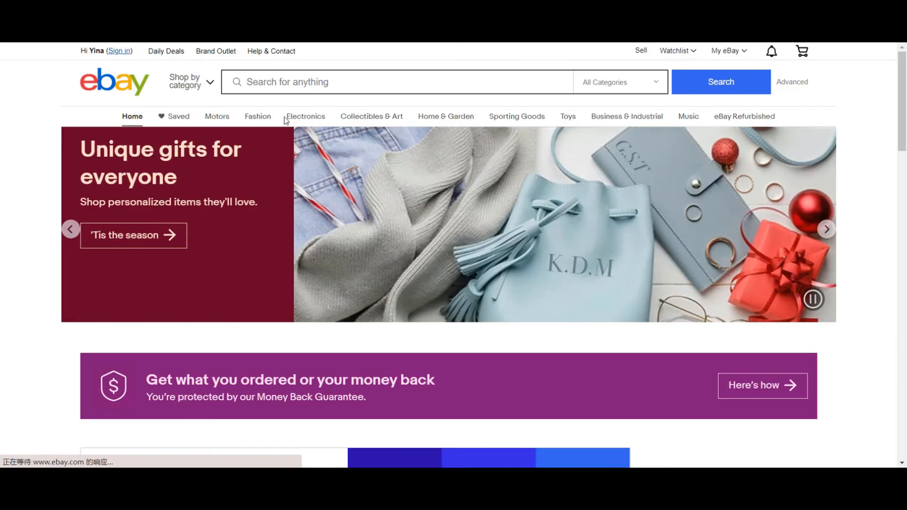
Rerun the eBay search for 'lightning cable' from the recent searches
{"action": "left_click", "coordinate": [293, 85]}
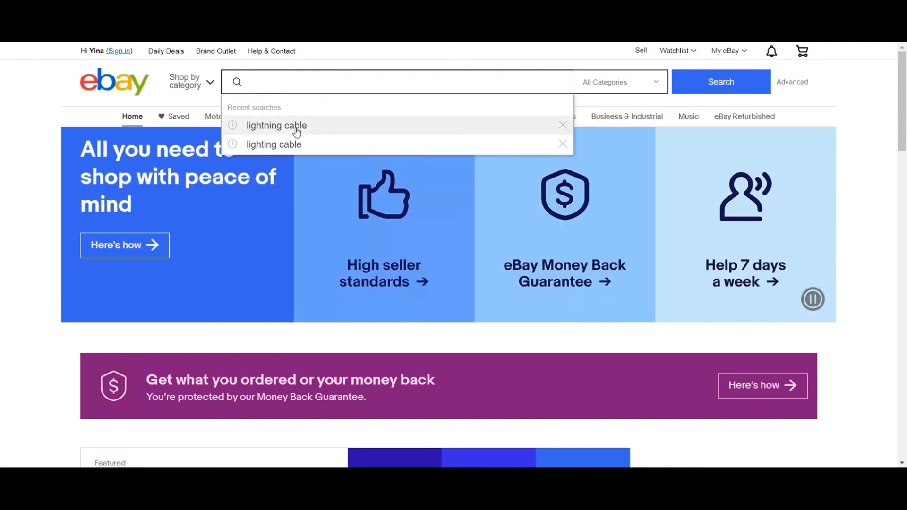
{"action": "left_click", "coordinate": [297, 126]}
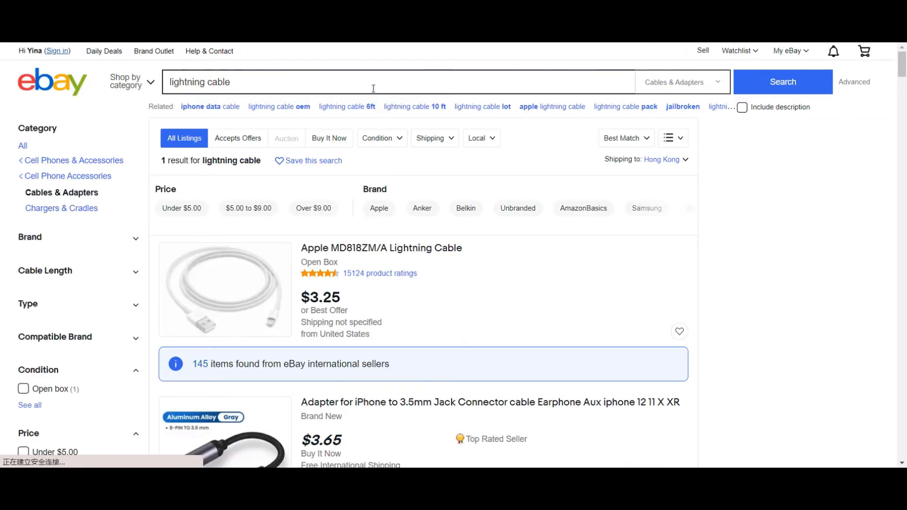
{"action": "left_click", "coordinate": [249, 86]}
{"action": "left_click", "coordinate": [770, 82]}
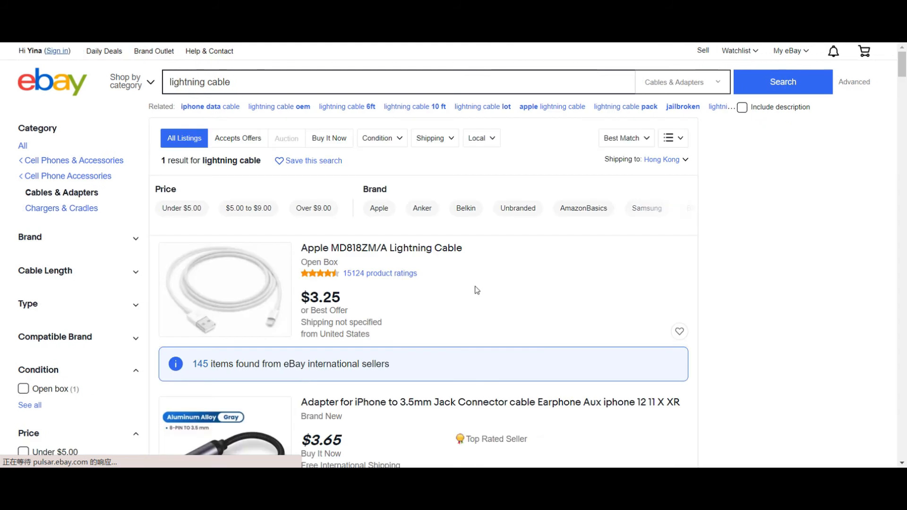
{"action": "scroll", "coordinate": [475, 289], "scroll_direction": "down", "scroll_amount": 3}
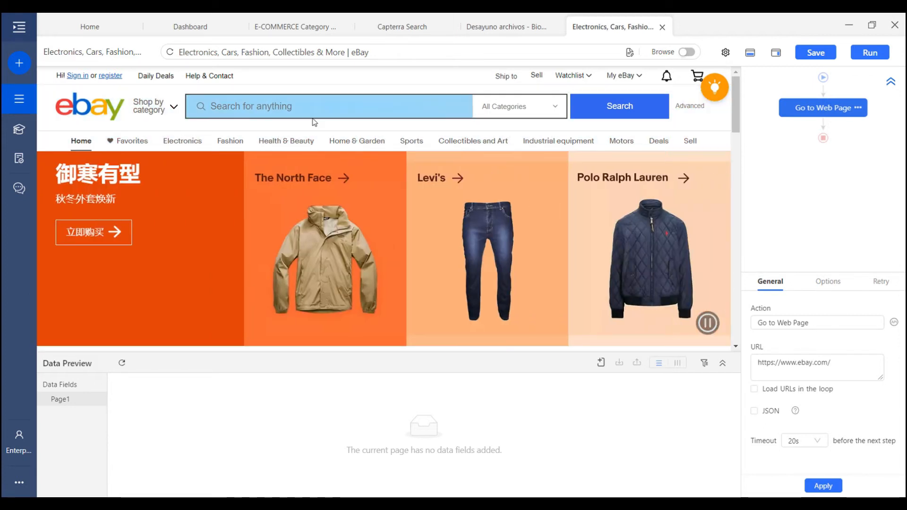
Add an Enter text step typing 'lightning ca' into the eBay search box
{"action": "left_click", "coordinate": [302, 108]}
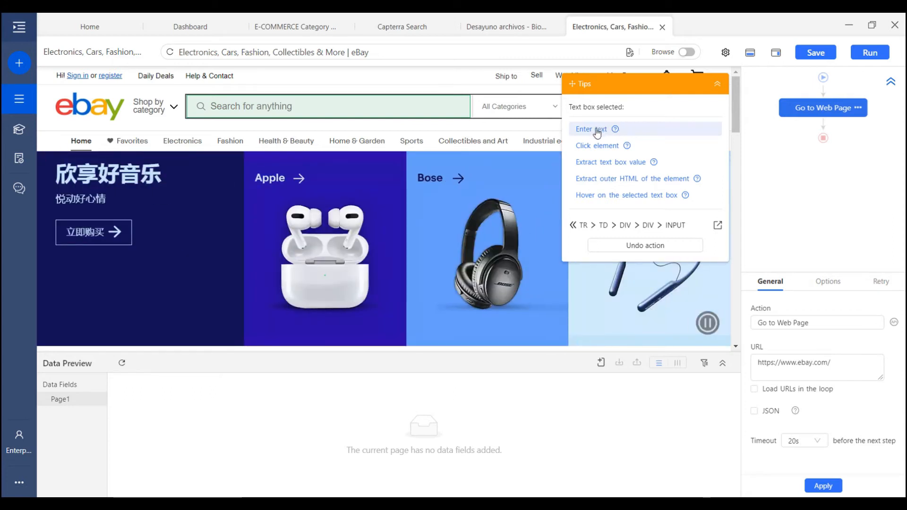
{"action": "left_click", "coordinate": [597, 132]}
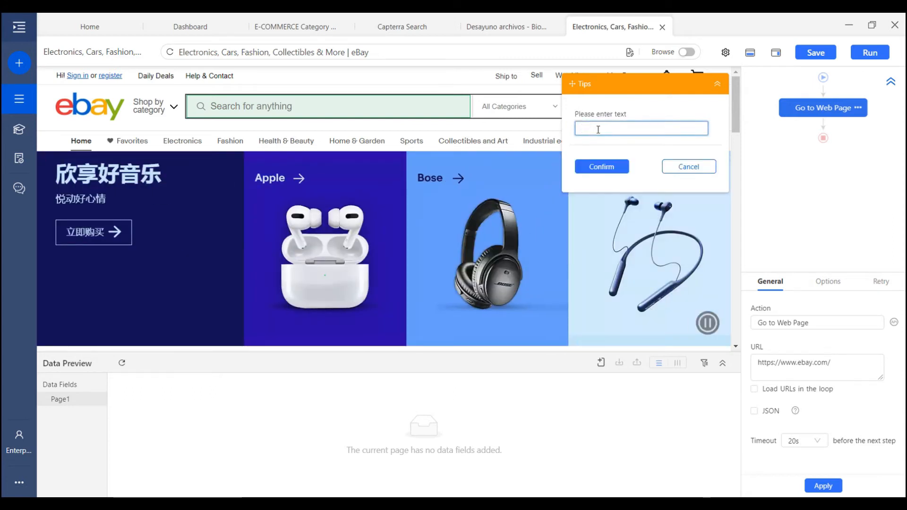
{"action": "type", "text": "lightning cable"}
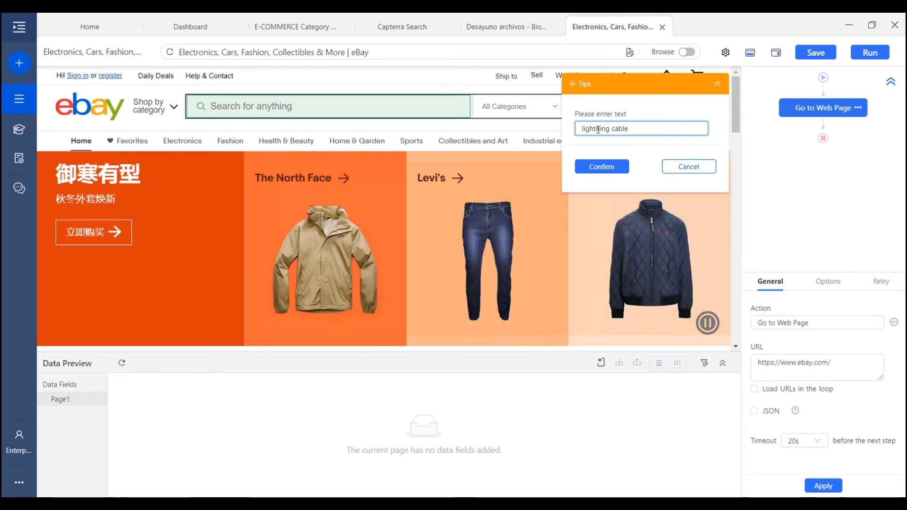
{"action": "left_click", "coordinate": [599, 165]}
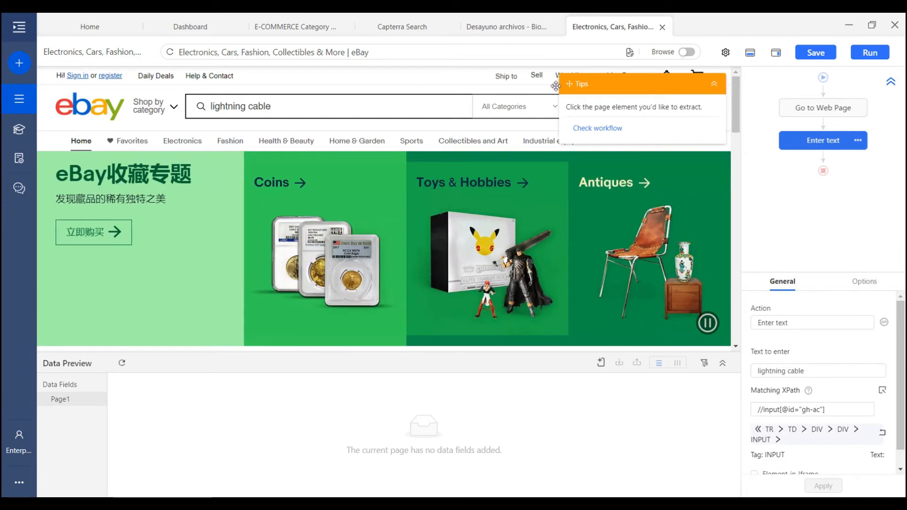
Add a Click Item step on eBay's Search button so the results page loads
{"action": "left_click_drag", "start_coordinate": [658, 83], "coordinate": [497, 90]}
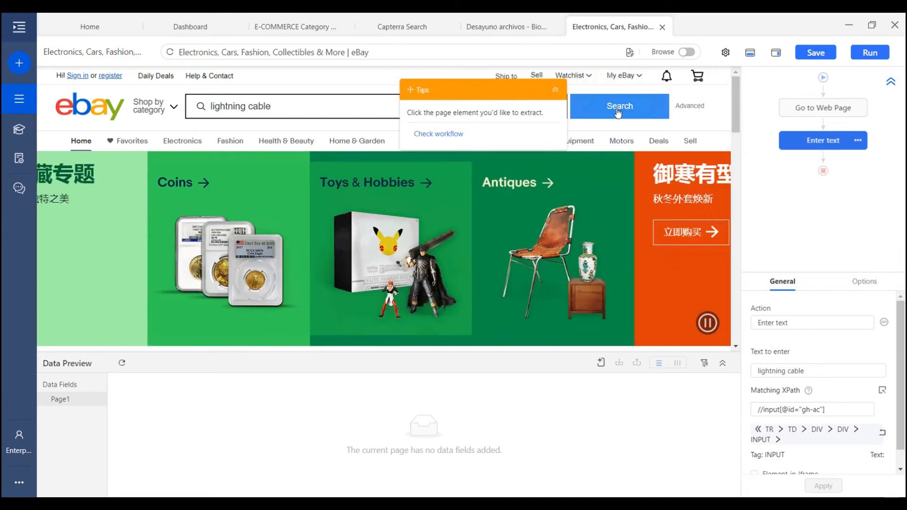
{"action": "left_click", "coordinate": [609, 115]}
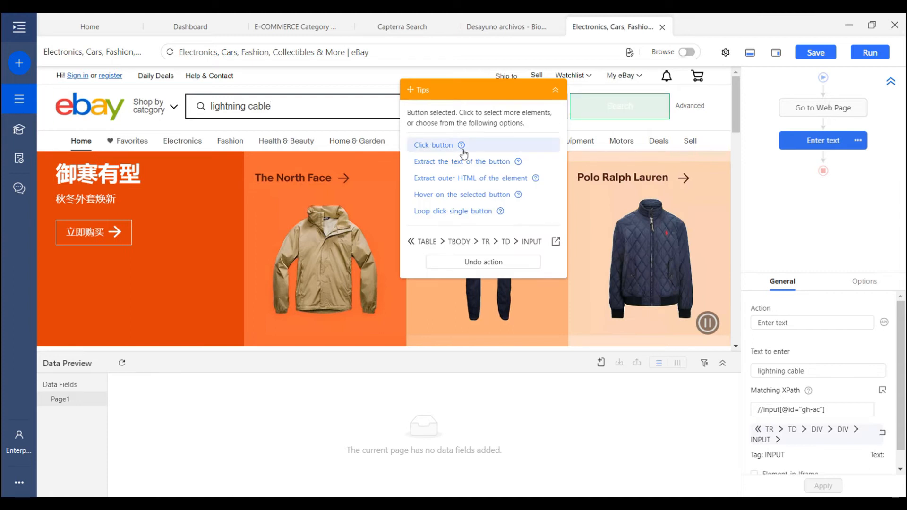
{"action": "left_click", "coordinate": [443, 151]}
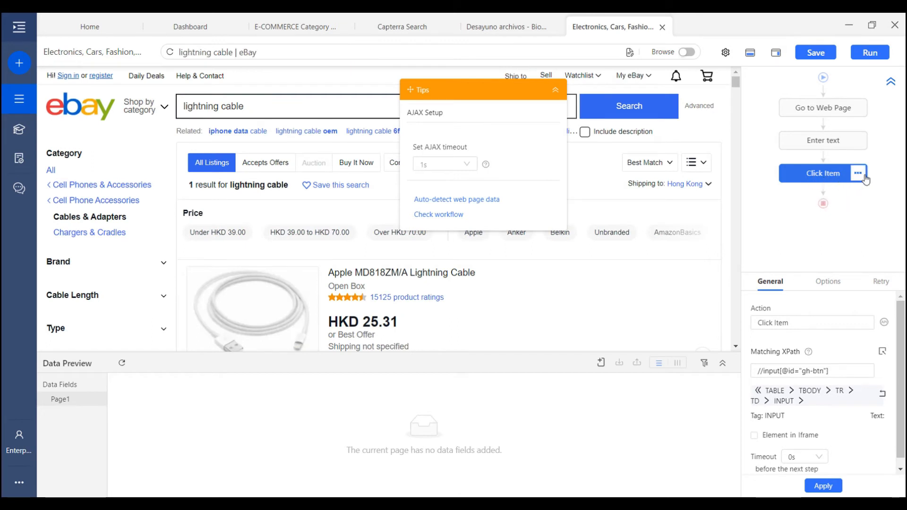
{"action": "left_click_drag", "start_coordinate": [475, 95], "coordinate": [590, 235]}
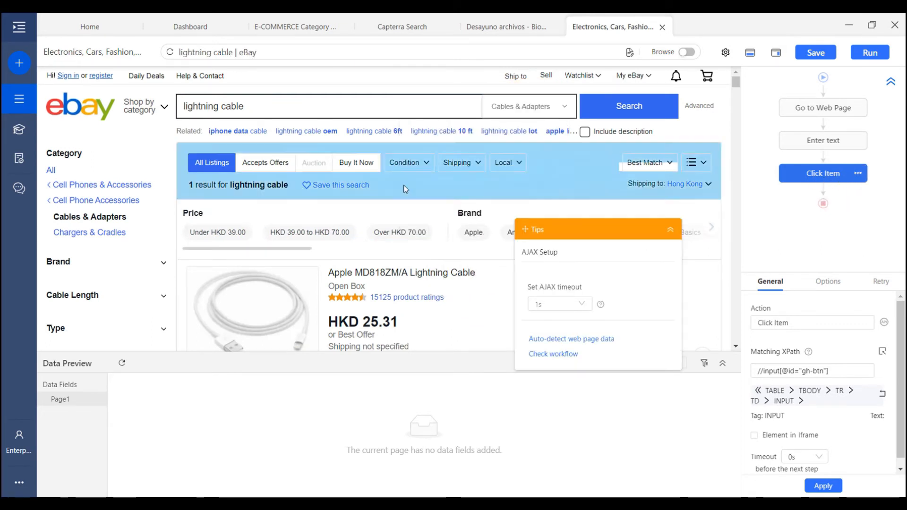
{"action": "scroll", "coordinate": [425, 212], "scroll_direction": "down", "scroll_amount": 4}
{"action": "scroll", "coordinate": [460, 263], "scroll_direction": "down", "scroll_amount": 15}
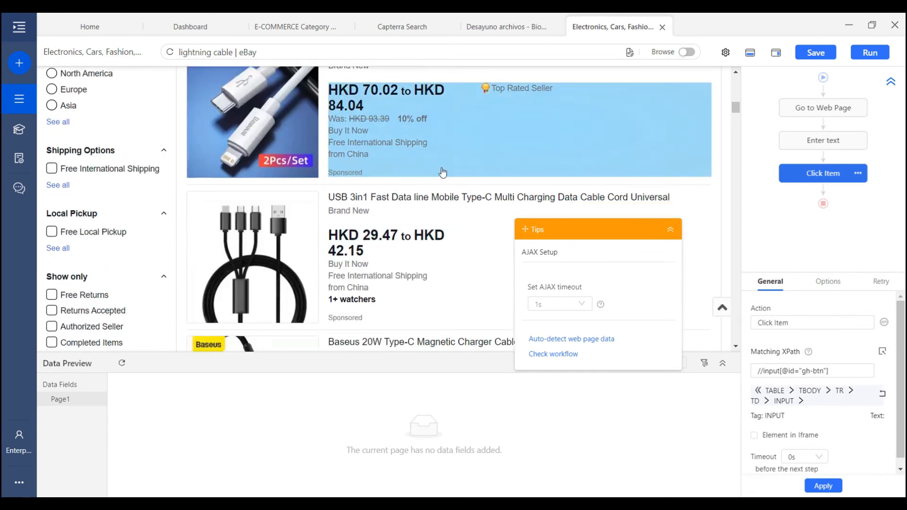
{"action": "scroll", "coordinate": [464, 194], "scroll_direction": "up", "scroll_amount": 20}
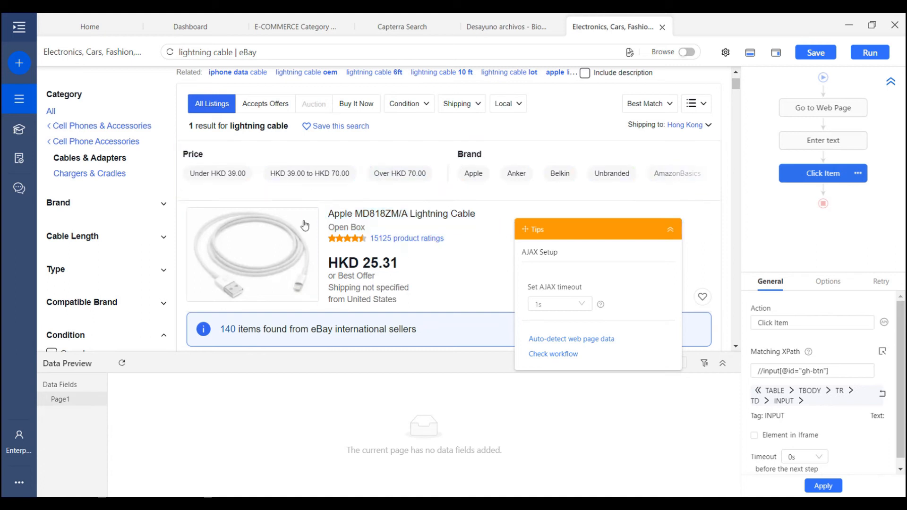
{"action": "scroll", "coordinate": [427, 231], "scroll_direction": "down", "scroll_amount": 2}
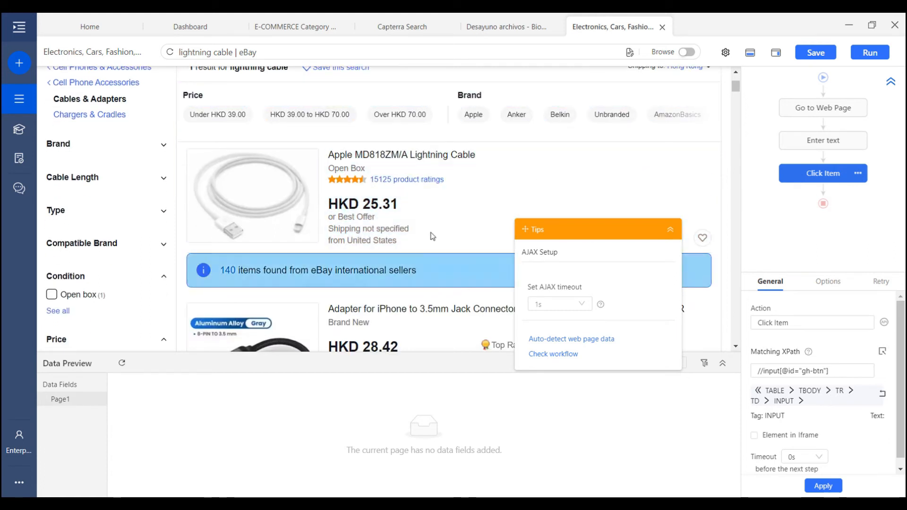
{"action": "scroll", "coordinate": [446, 237], "scroll_direction": "up", "scroll_amount": 3}
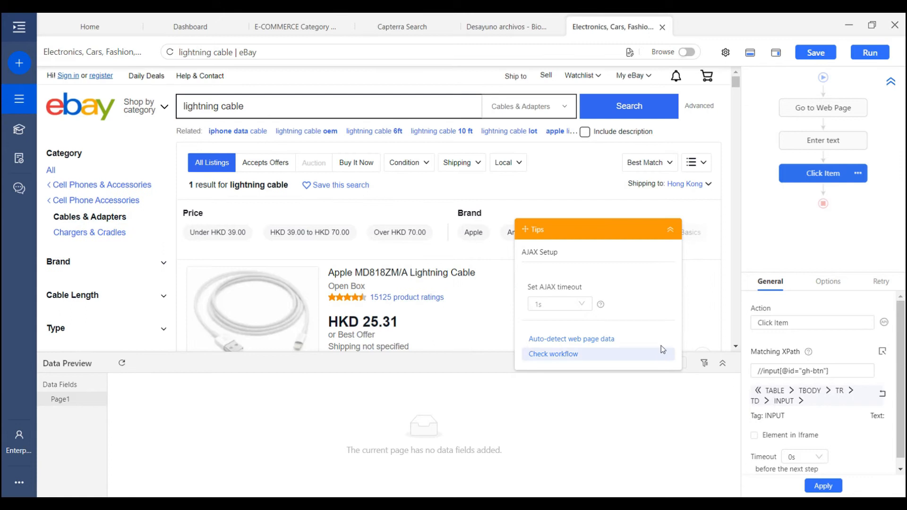
{"action": "mouse_move", "coordinate": [813, 163]}
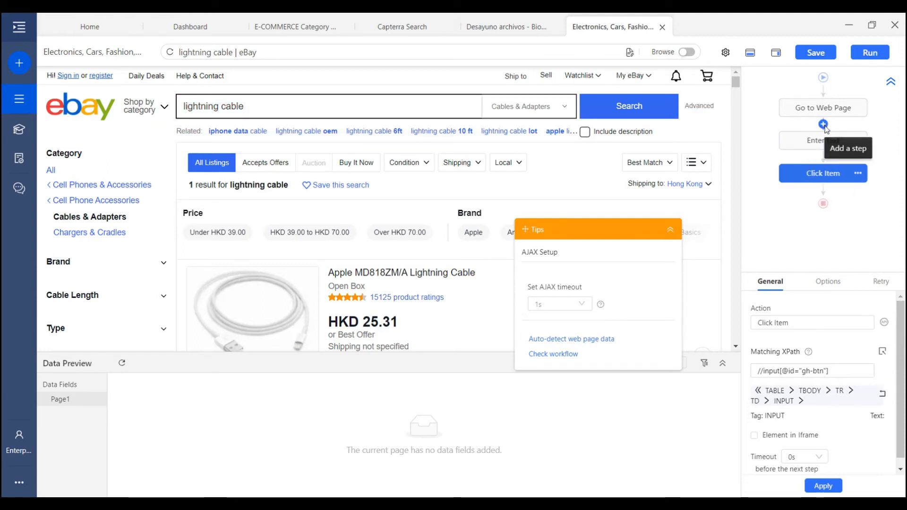
Insert a Text List loop after Go to Web Page with items 'lightning cable' and 'phones'
{"action": "left_click", "coordinate": [823, 124]}
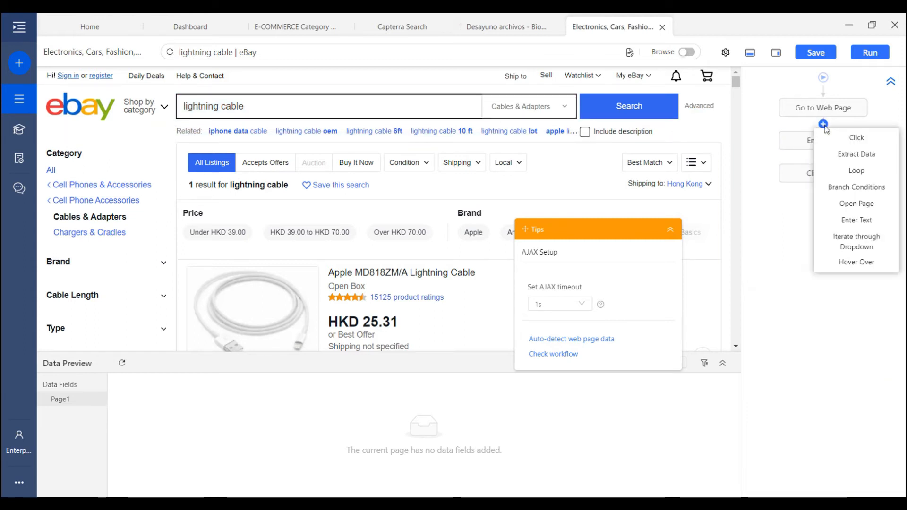
{"action": "left_click", "coordinate": [855, 171]}
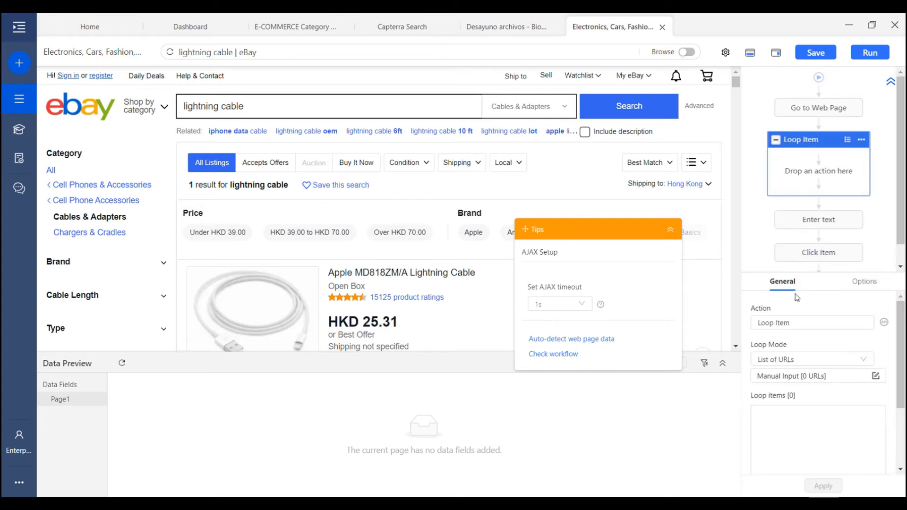
{"action": "left_click", "coordinate": [817, 361]}
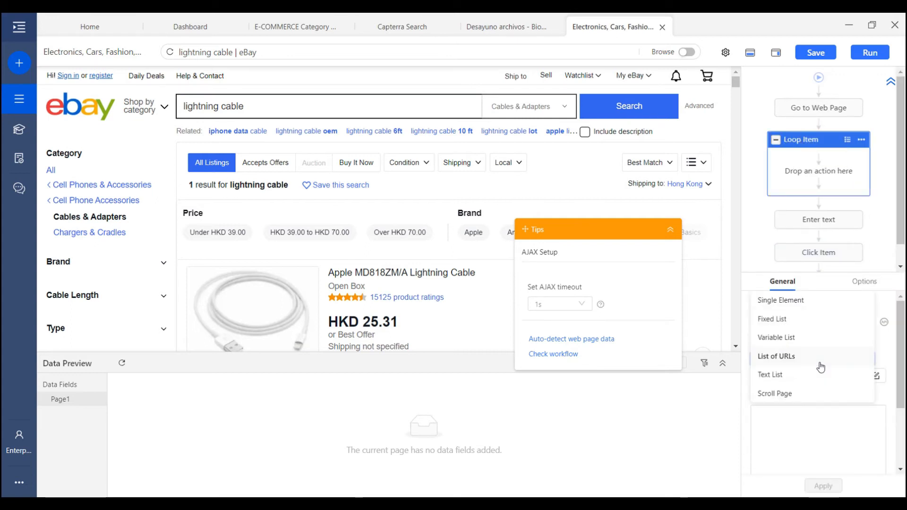
{"action": "left_click", "coordinate": [786, 375]}
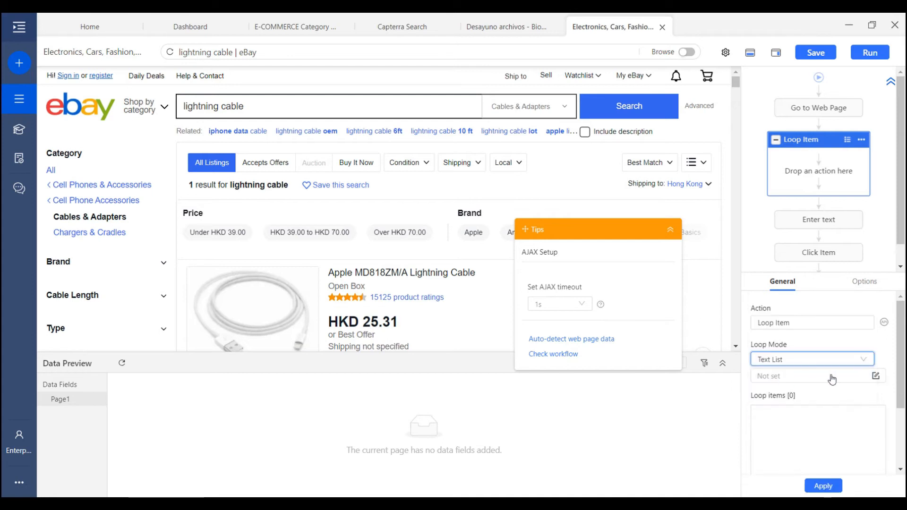
{"action": "left_click", "coordinate": [876, 380]}
{"action": "left_click", "coordinate": [771, 336]}
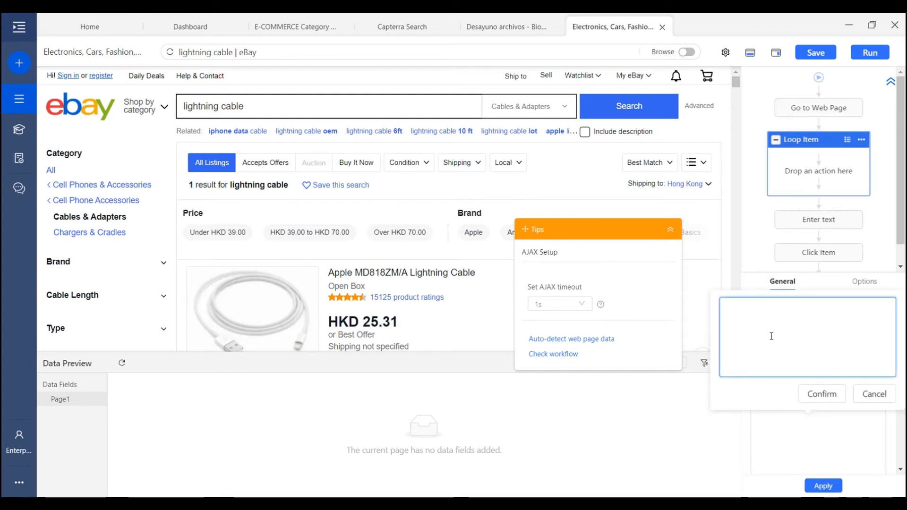
{"action": "type", "text": "lightning cable"}
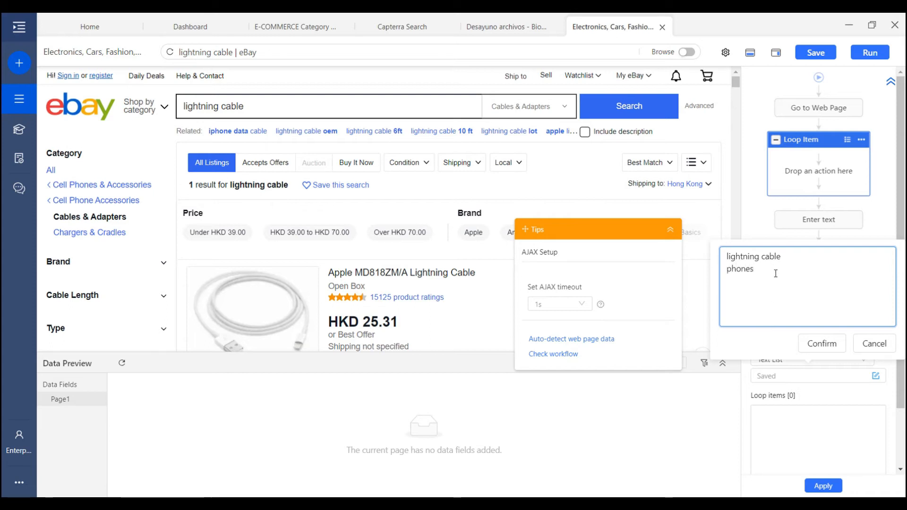
{"action": "left_click_drag", "start_coordinate": [780, 257], "coordinate": [722, 257]}
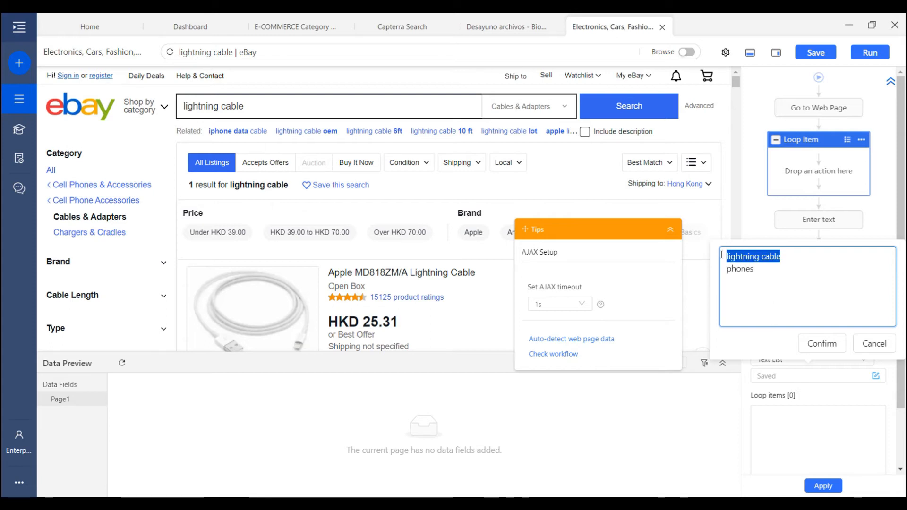
{"action": "left_click", "coordinate": [781, 264]}
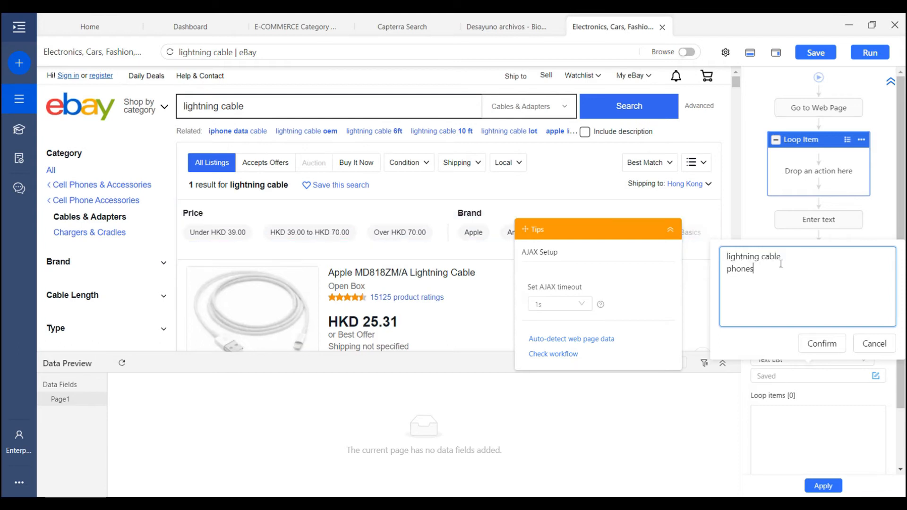
{"action": "left_click", "coordinate": [829, 340]}
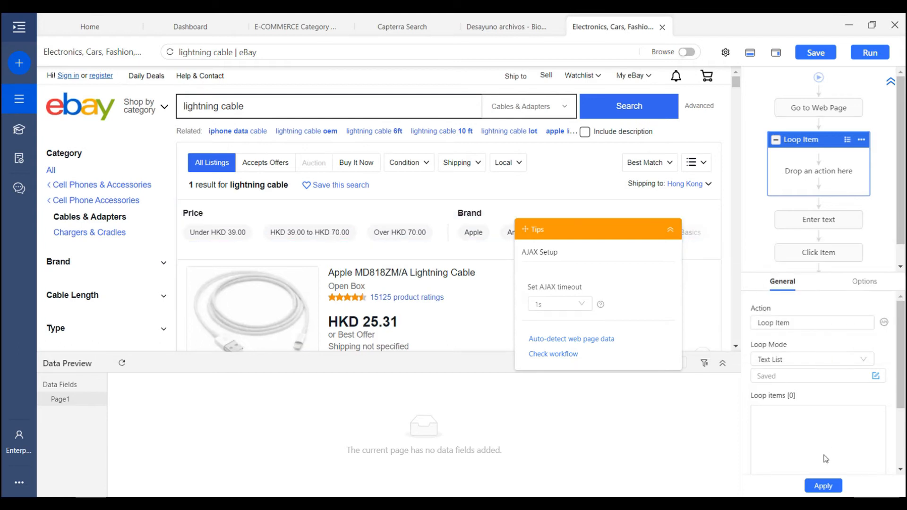
{"action": "left_click", "coordinate": [828, 486]}
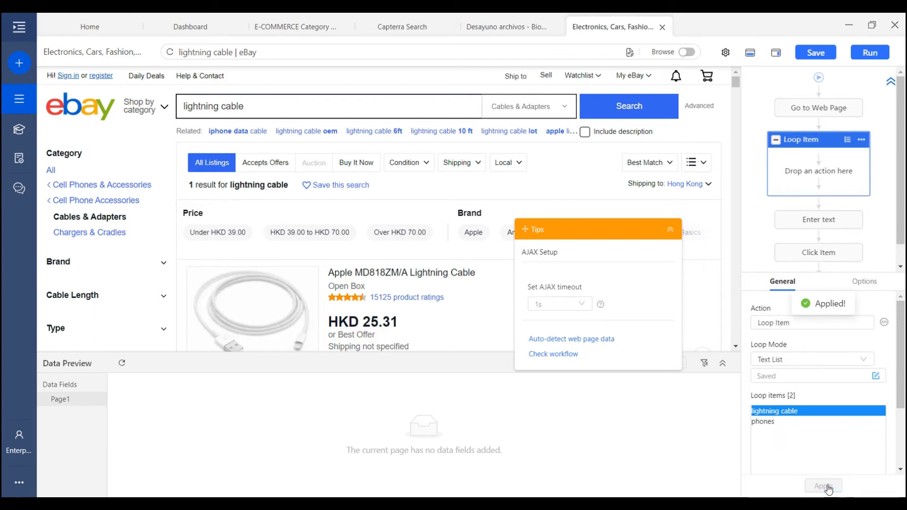
Move Enter text into the loop, typing each loop item, then move Click Item in too
{"action": "left_click", "coordinate": [821, 221]}
{"action": "left_click_drag", "start_coordinate": [827, 201], "coordinate": [820, 160]}
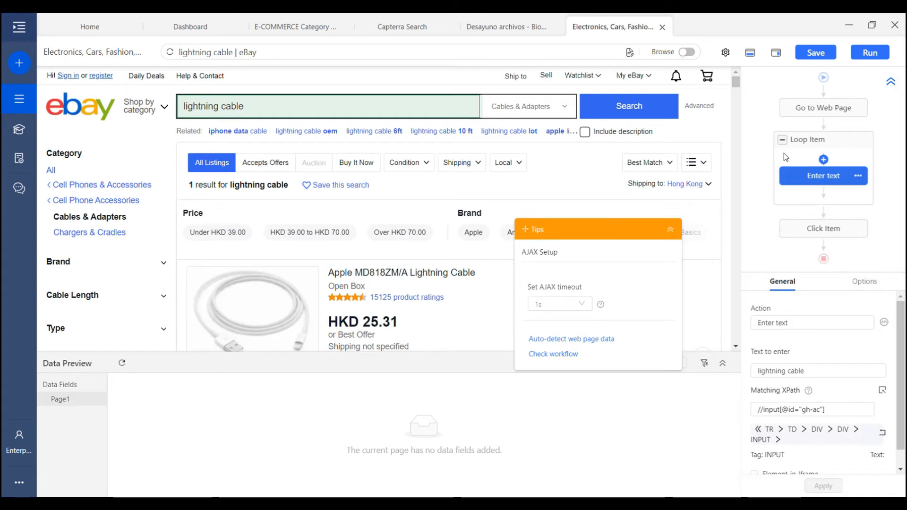
{"action": "left_click", "coordinate": [810, 148]}
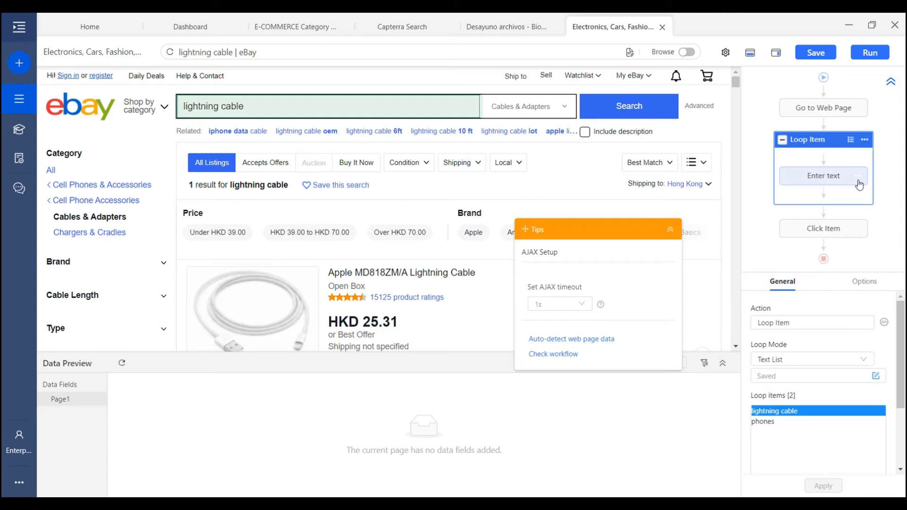
{"action": "left_click", "coordinate": [815, 180]}
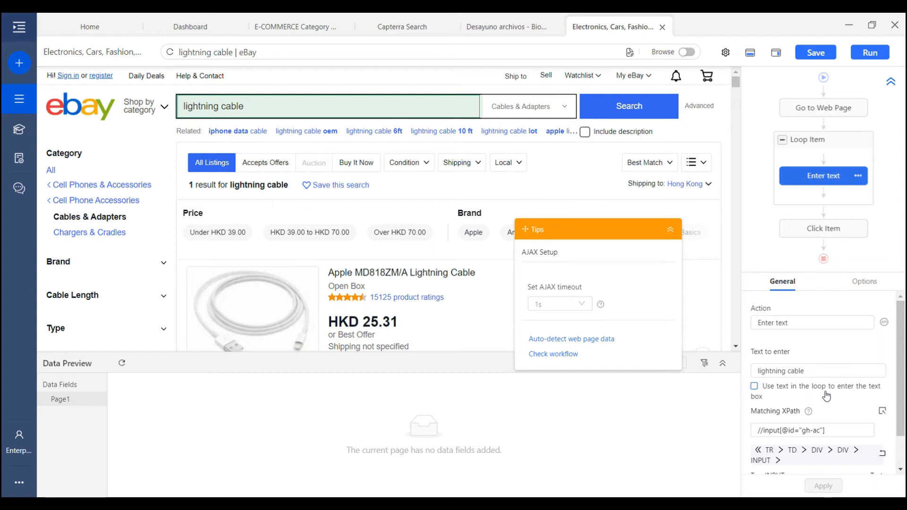
{"action": "left_click", "coordinate": [754, 386]}
{"action": "left_click", "coordinate": [826, 485]}
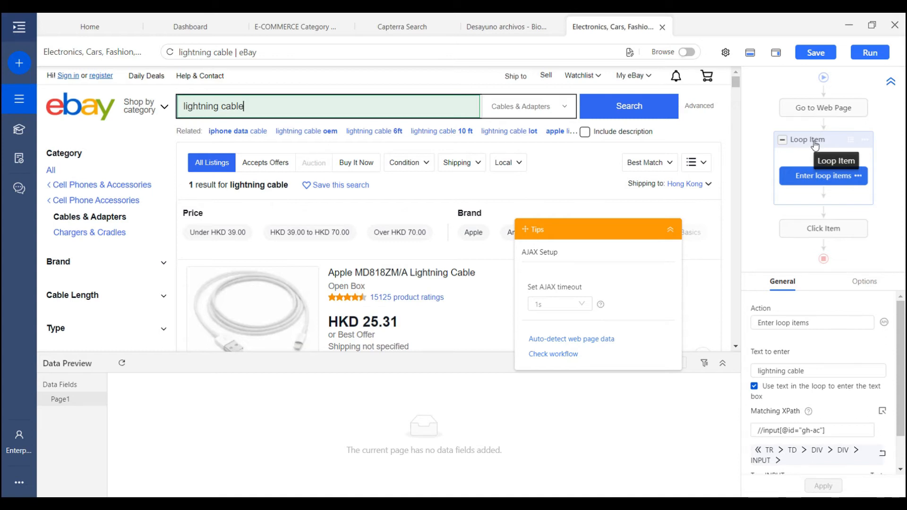
{"action": "left_click", "coordinate": [823, 229]}
{"action": "left_click_drag", "start_coordinate": [823, 229], "coordinate": [821, 197]}
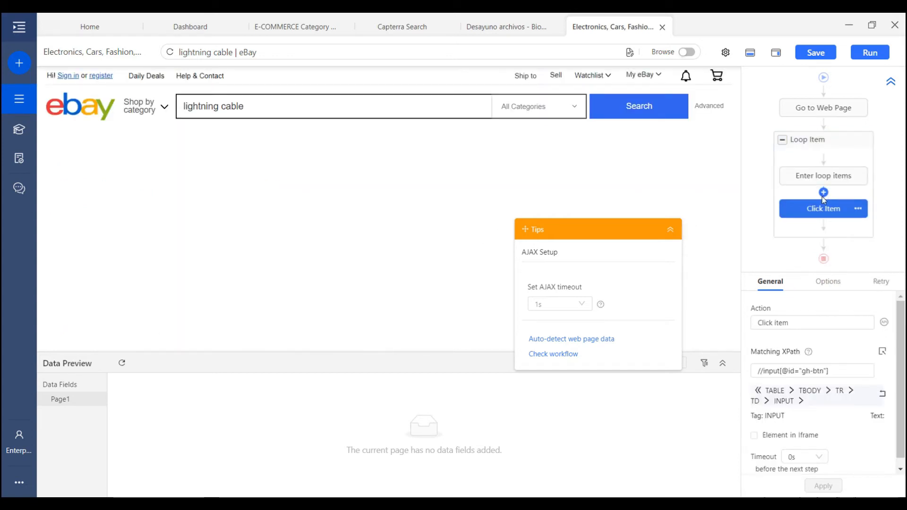
Extract the eBay search box's value as a Textbox_value field inside the loop
{"action": "left_click", "coordinate": [822, 149]}
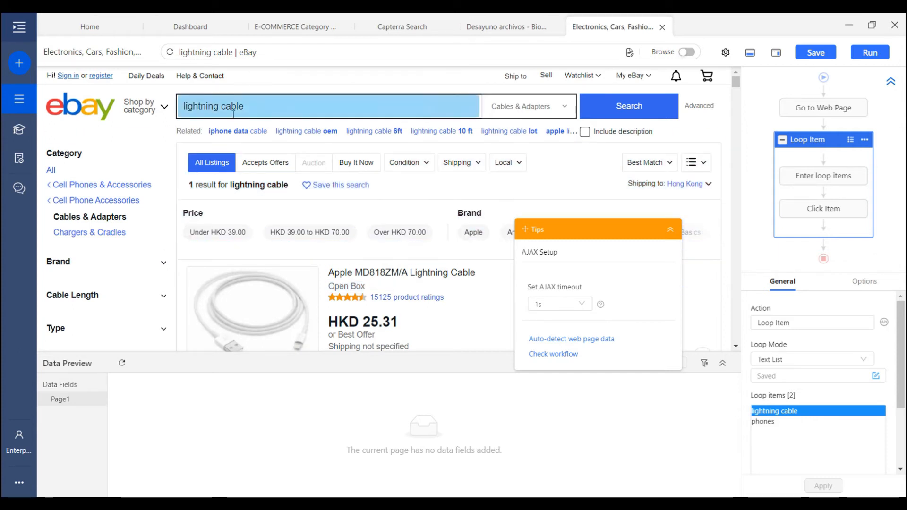
{"action": "scroll", "coordinate": [364, 256], "scroll_direction": "down", "scroll_amount": 3}
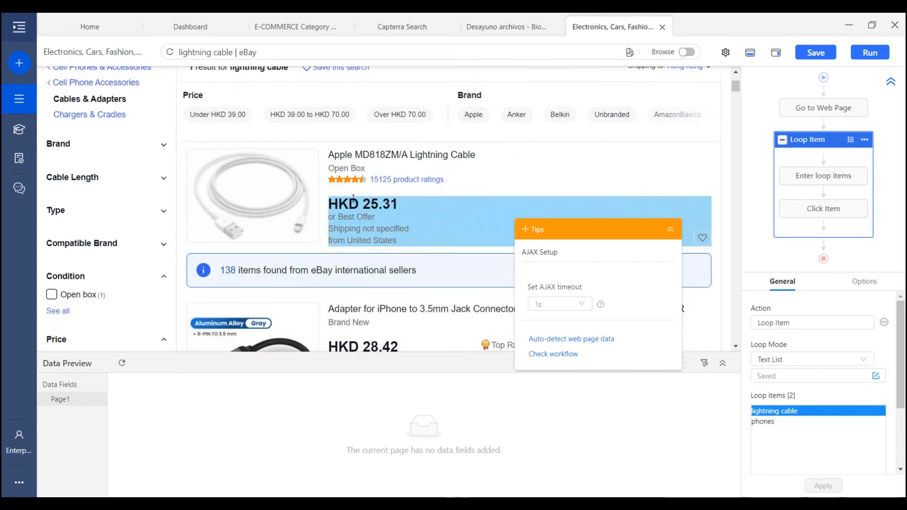
{"action": "scroll", "coordinate": [432, 257], "scroll_direction": "up", "scroll_amount": 3}
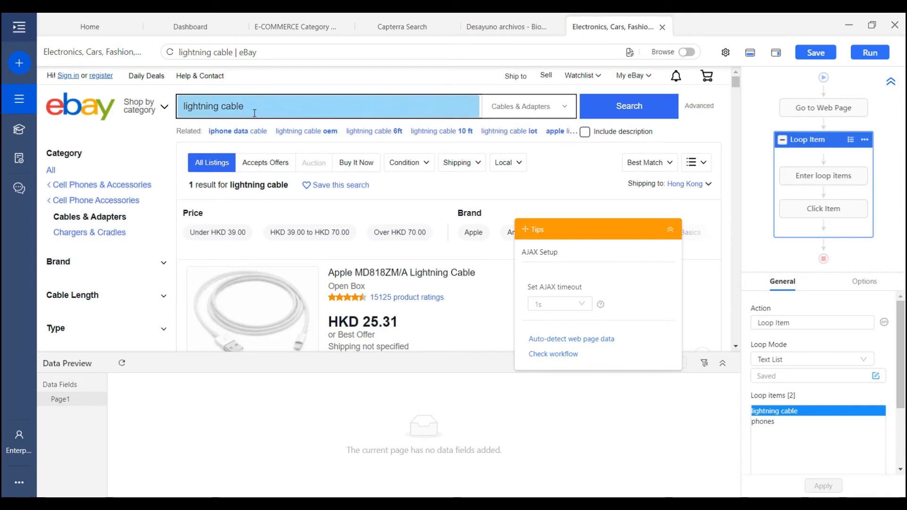
{"action": "left_click", "coordinate": [255, 110]}
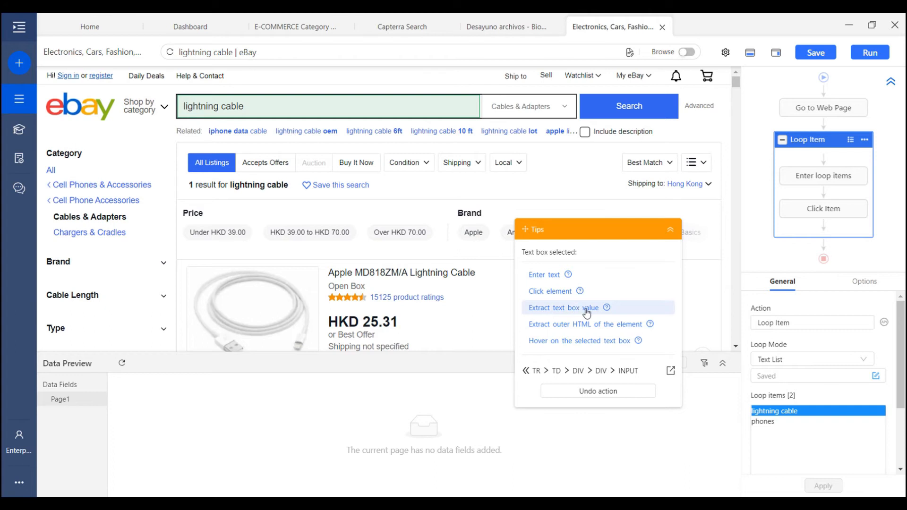
{"action": "left_click", "coordinate": [587, 309]}
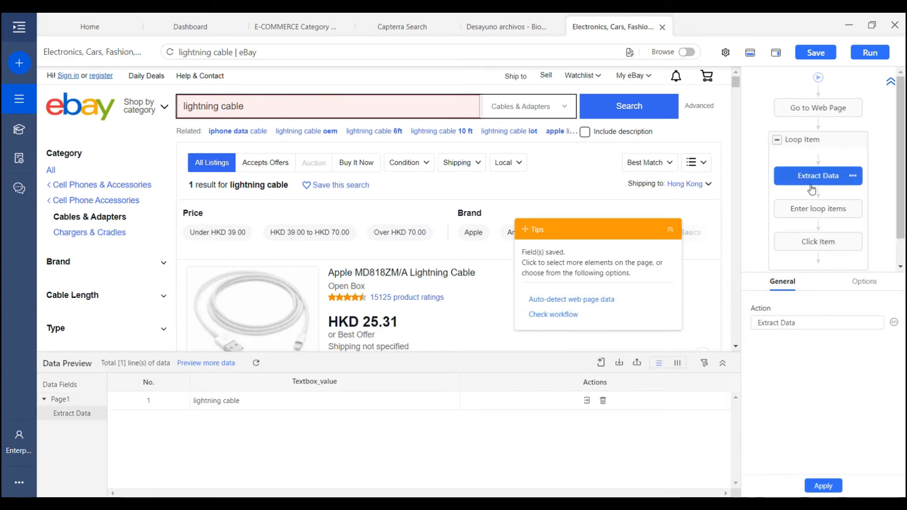
{"action": "mouse_move", "coordinate": [820, 183]}
{"action": "left_mouse_down"}
{"action": "mouse_move", "coordinate": [821, 219]}
{"action": "mouse_move", "coordinate": [820, 180]}
{"action": "left_mouse_up"}
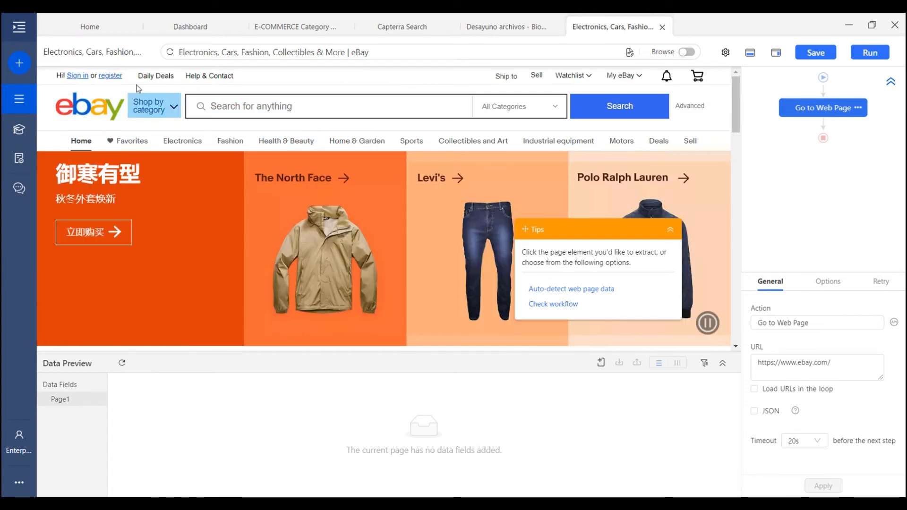
Add a Click Item step on eBay's Sign in link to open the sign-in page
{"action": "left_click", "coordinate": [74, 77]}
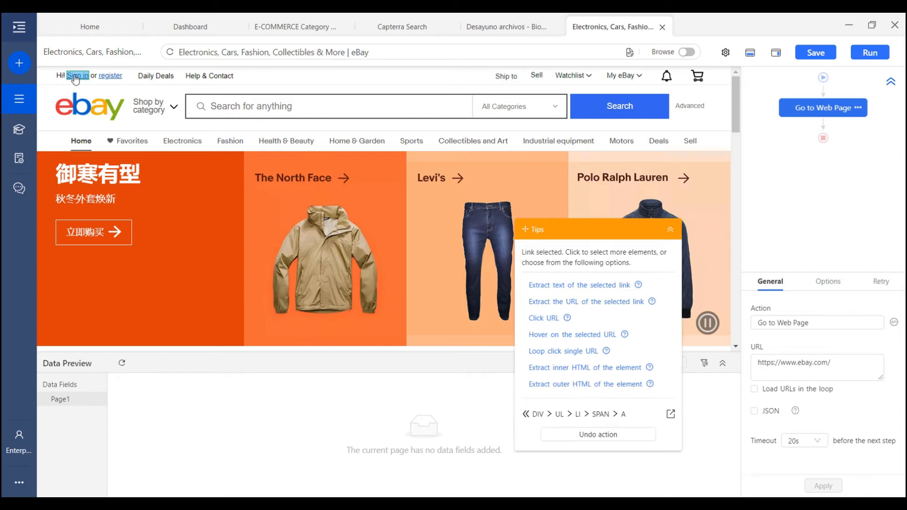
{"action": "left_click_drag", "start_coordinate": [577, 221], "coordinate": [512, 108]}
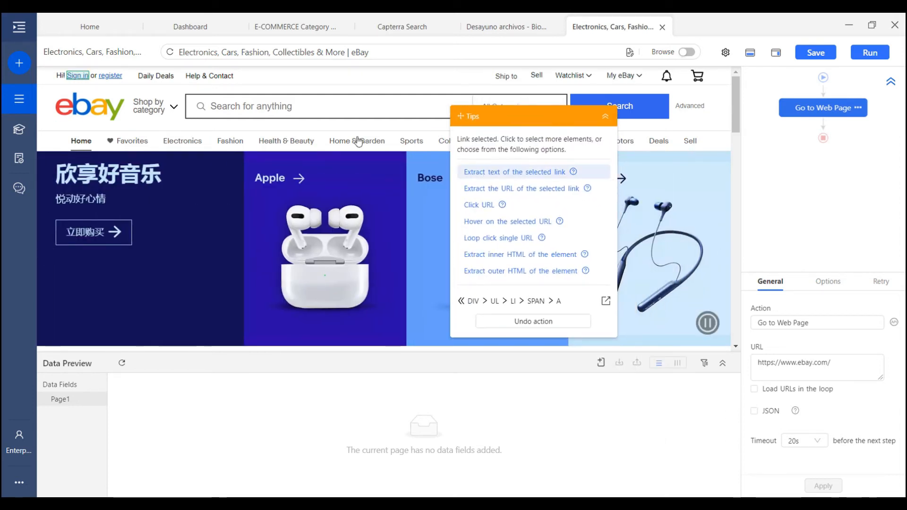
{"action": "left_click", "coordinate": [478, 205]}
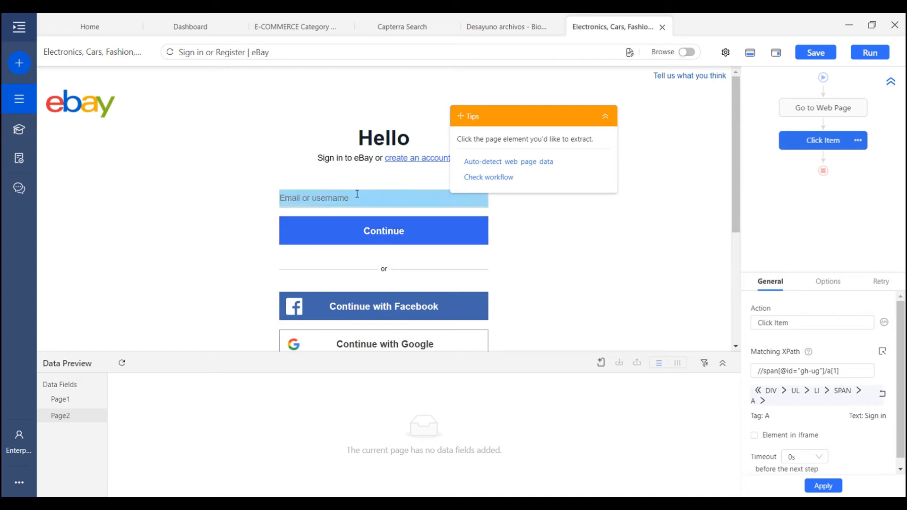
Add an Enter text step that fills the account e-mail, then a Click Item step on Continue
{"action": "left_click", "coordinate": [321, 200]}
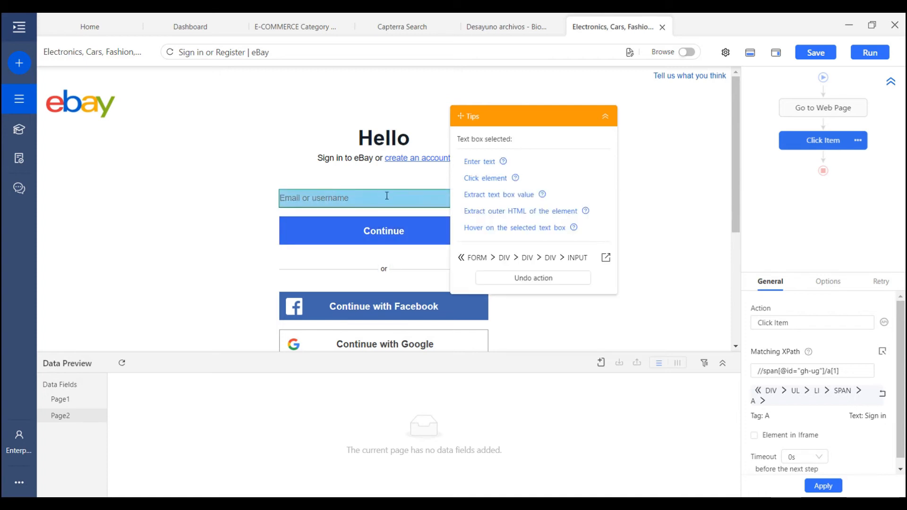
{"action": "left_click", "coordinate": [482, 163]}
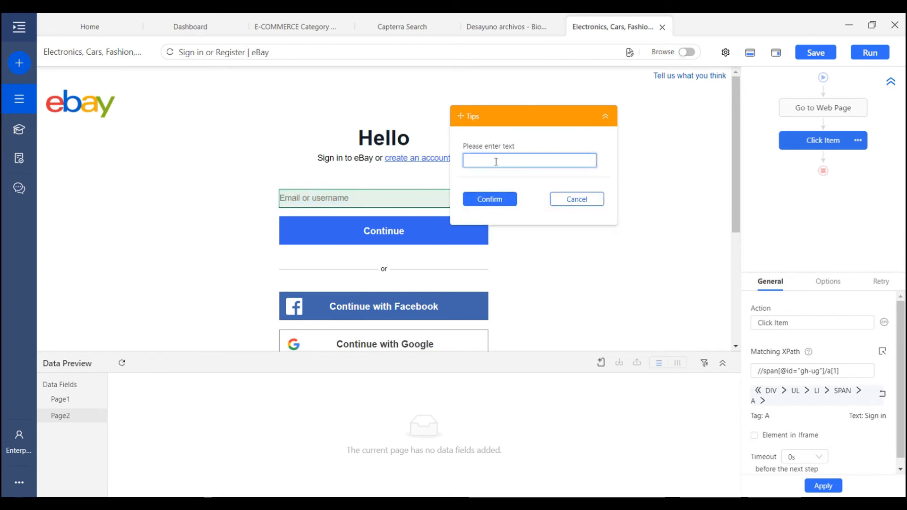
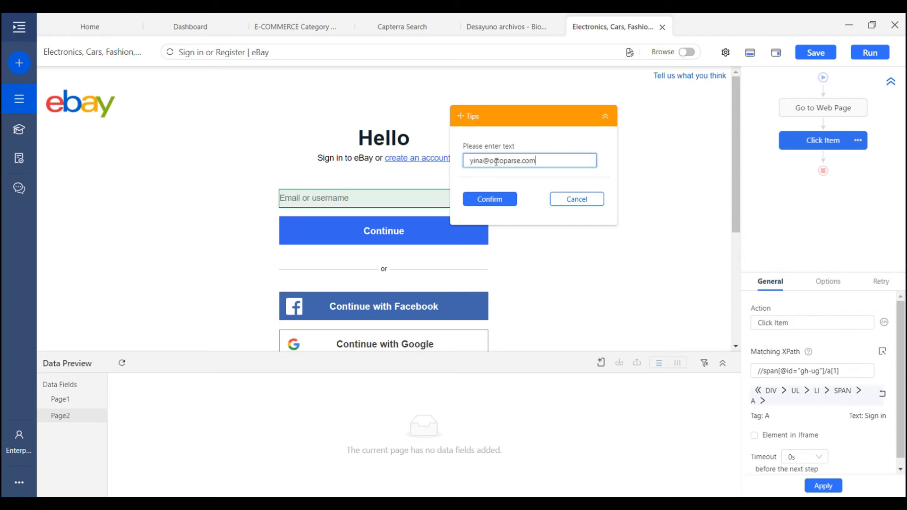
{"action": "left_click", "coordinate": [503, 199]}
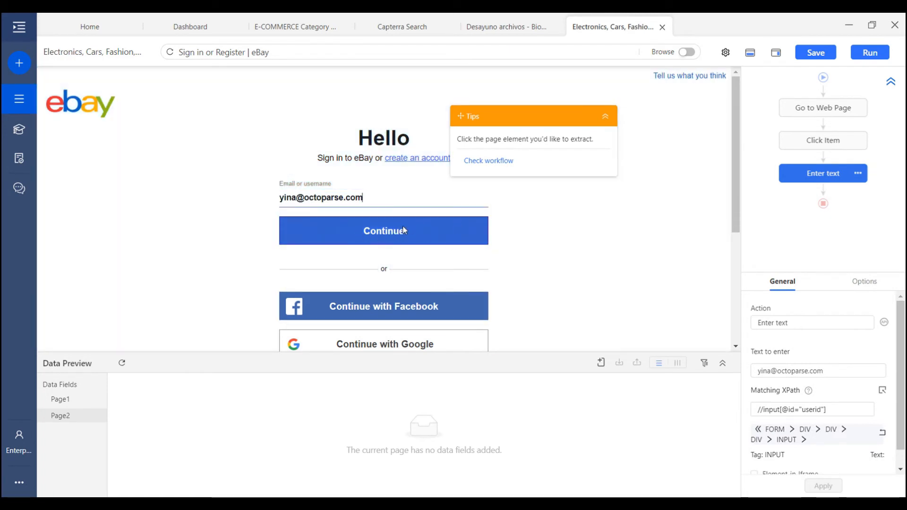
{"action": "left_click", "coordinate": [421, 228]}
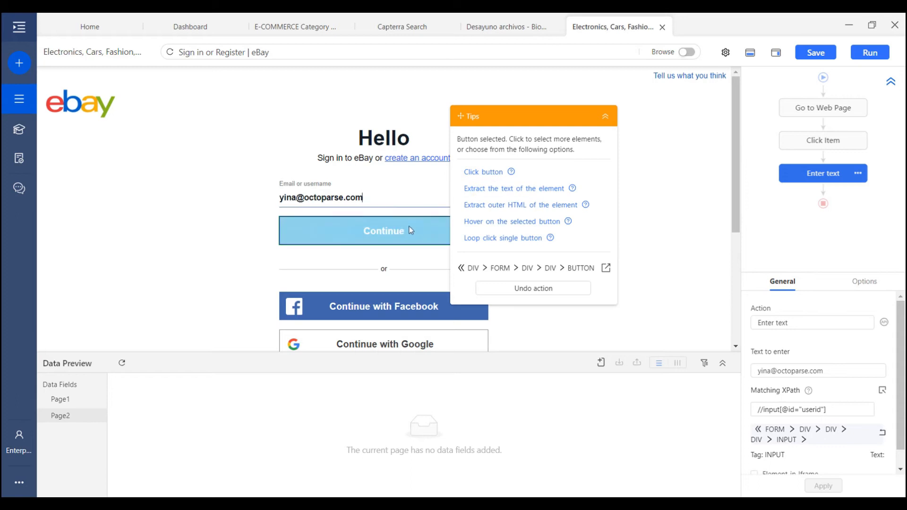
{"action": "left_click", "coordinate": [494, 179]}
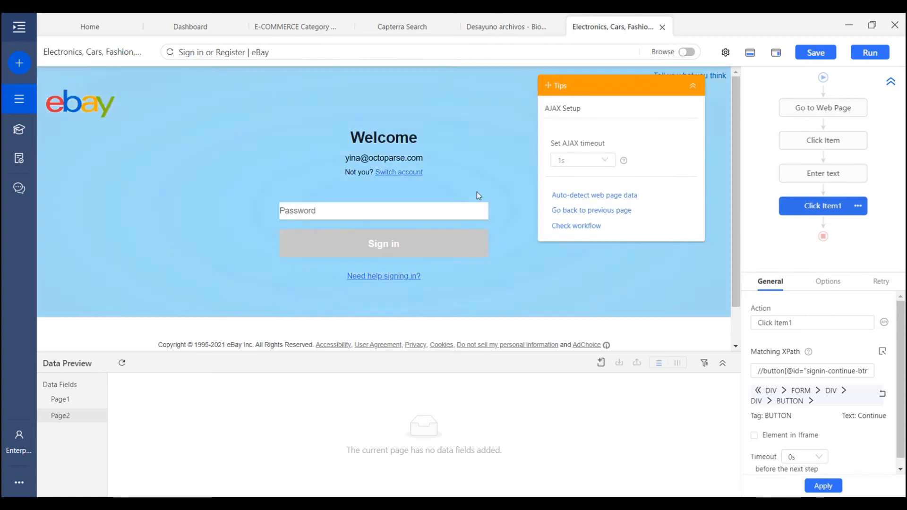
Add an Enter text step that types the account password, then a Click Item step on Sign in
{"action": "left_click", "coordinate": [326, 212]}
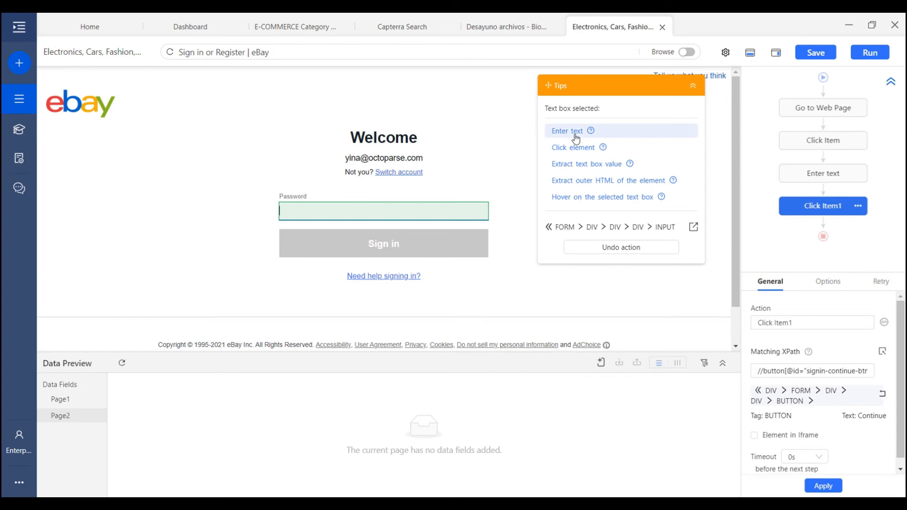
{"action": "left_click", "coordinate": [575, 135]}
{"action": "type", "text": "Octoparse"}
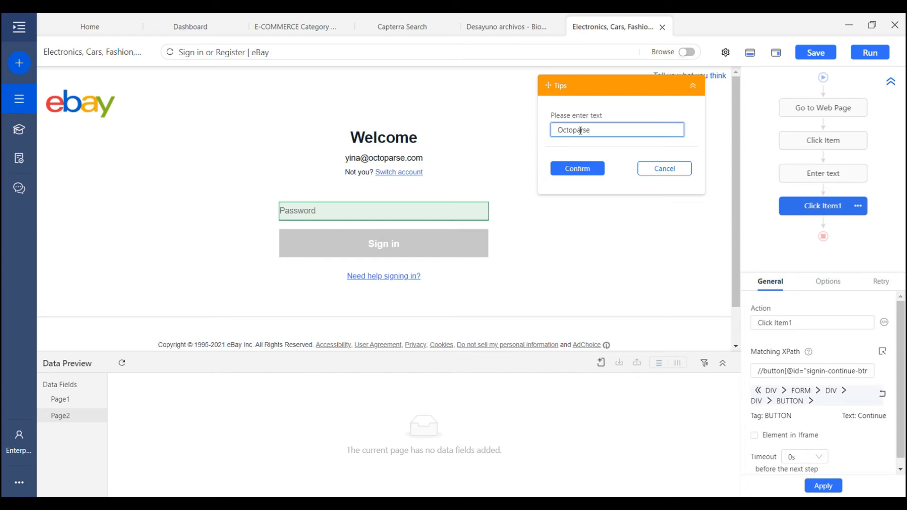
{"action": "left_click", "coordinate": [581, 174]}
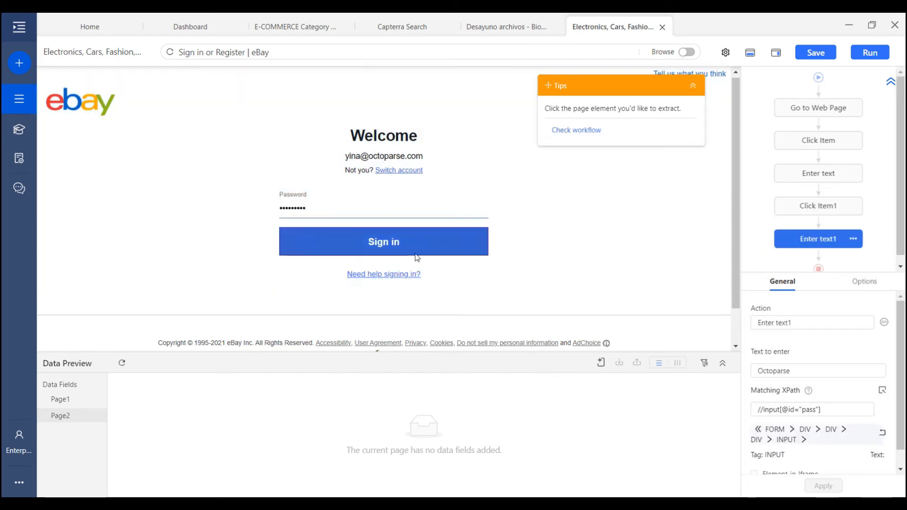
{"action": "left_click", "coordinate": [410, 254]}
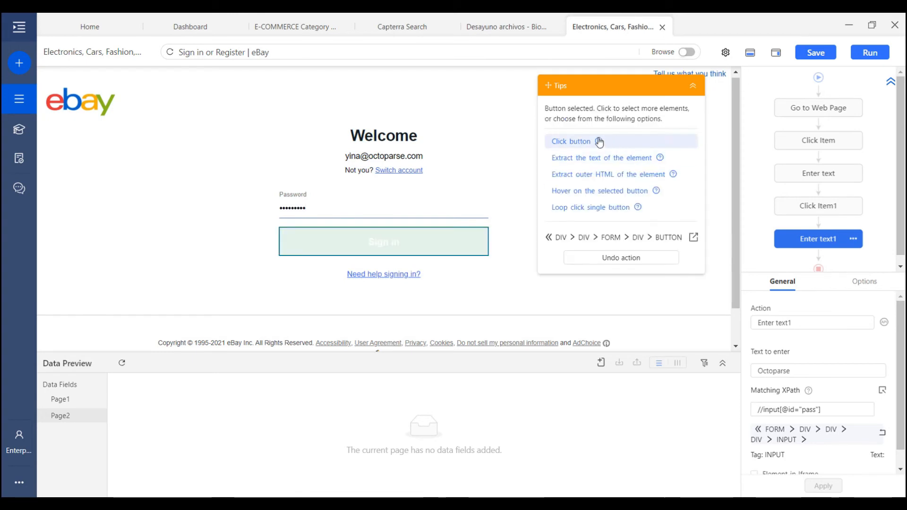
{"action": "left_click", "coordinate": [584, 142]}
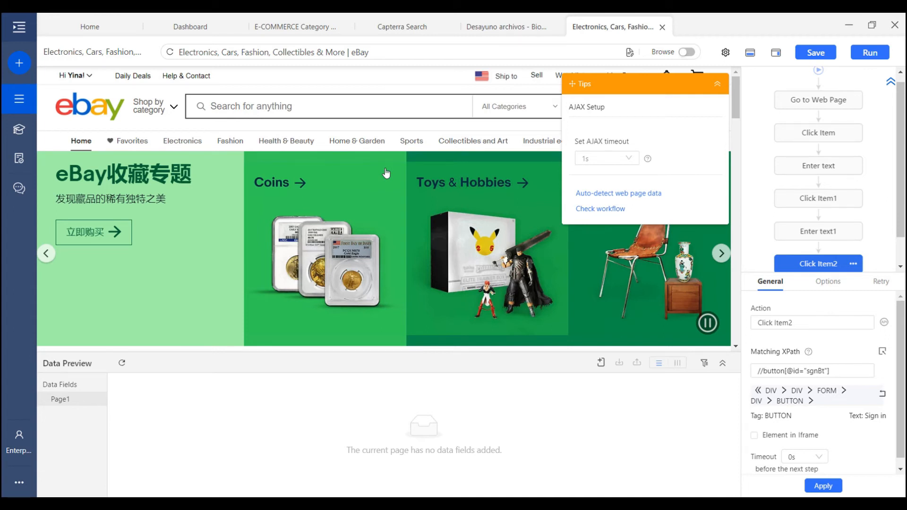
{"action": "mouse_move", "coordinate": [836, 149]}
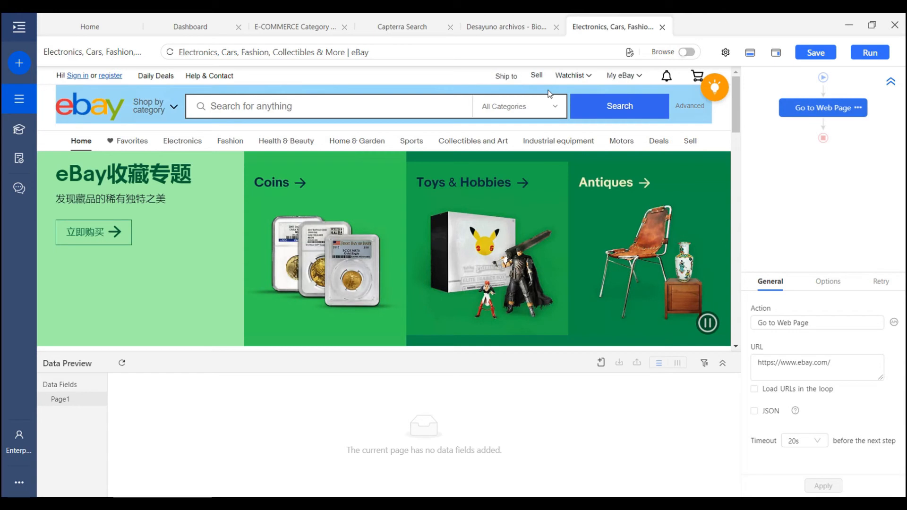
In Browse mode, sign into eBay manually with the account e-mail and password
{"action": "left_click", "coordinate": [686, 51]}
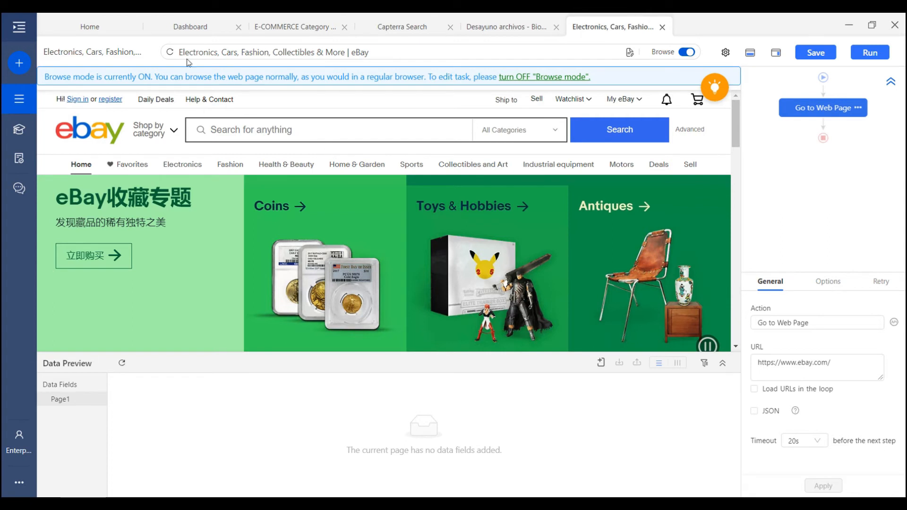
{"action": "left_click", "coordinate": [79, 100]}
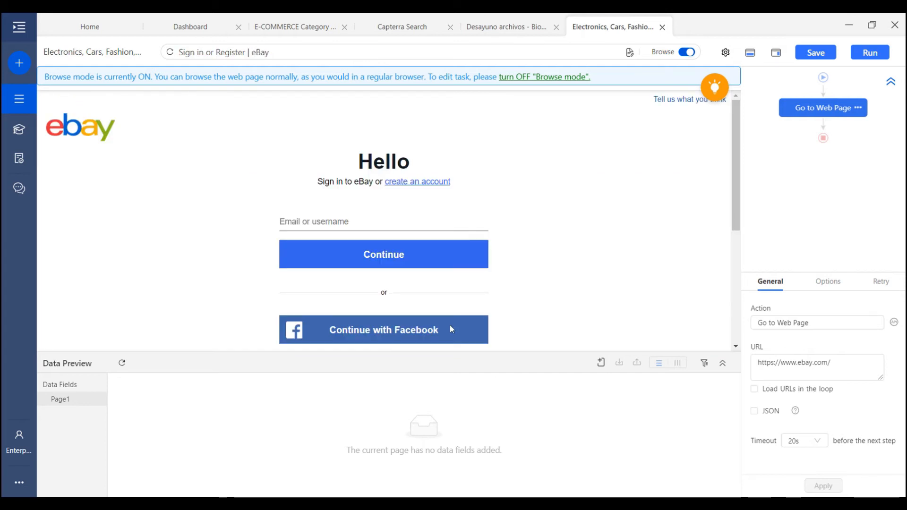
{"action": "left_click", "coordinate": [335, 220]}
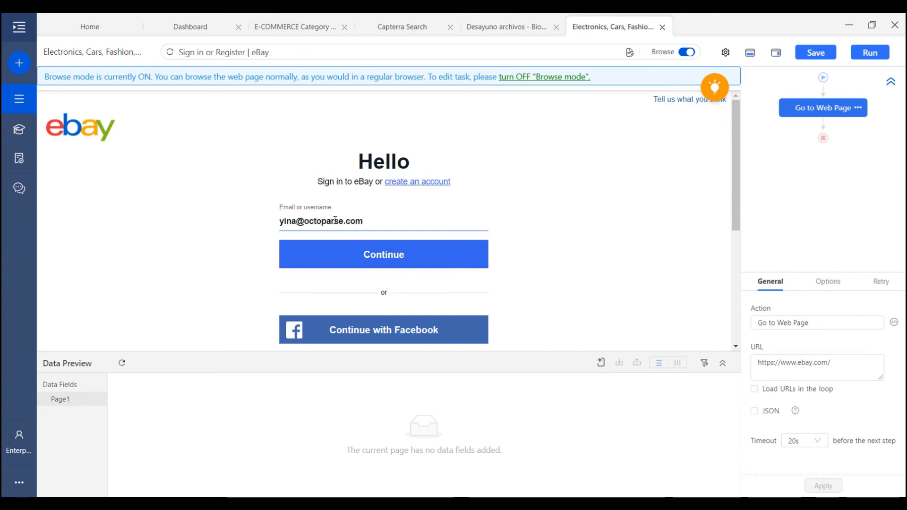
{"action": "left_click", "coordinate": [361, 248]}
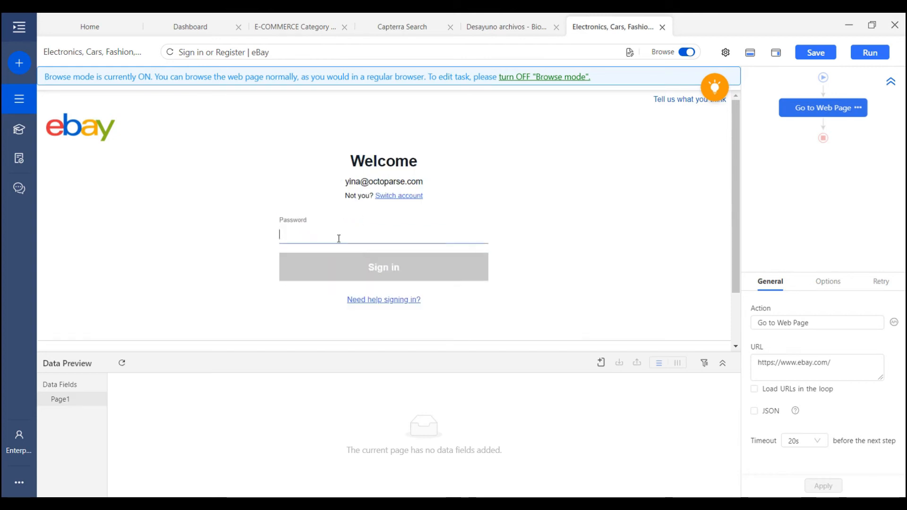
{"action": "type", "text": "•••••••••••••"}
{"action": "left_click", "coordinate": [343, 269]}
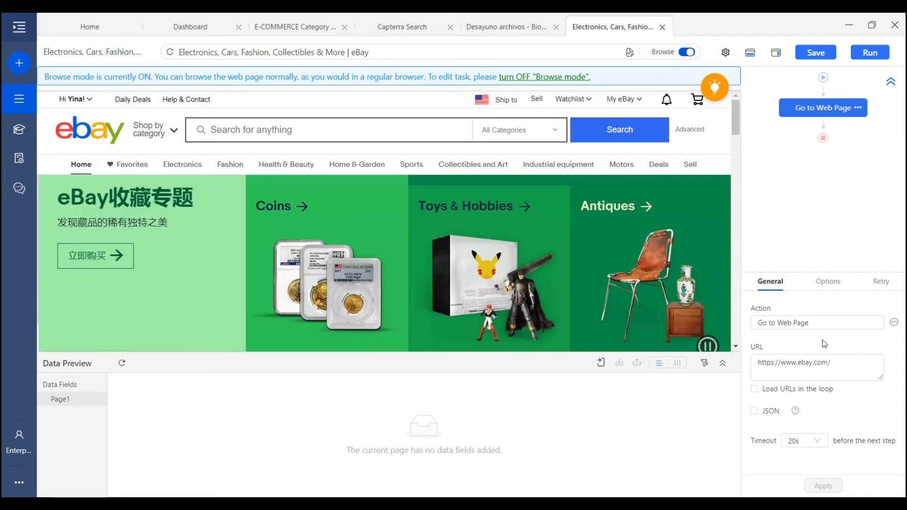
Tick 'Use cookie' on Go to Web Page, take the current page's cookie, and apply
{"action": "left_click", "coordinate": [828, 283]}
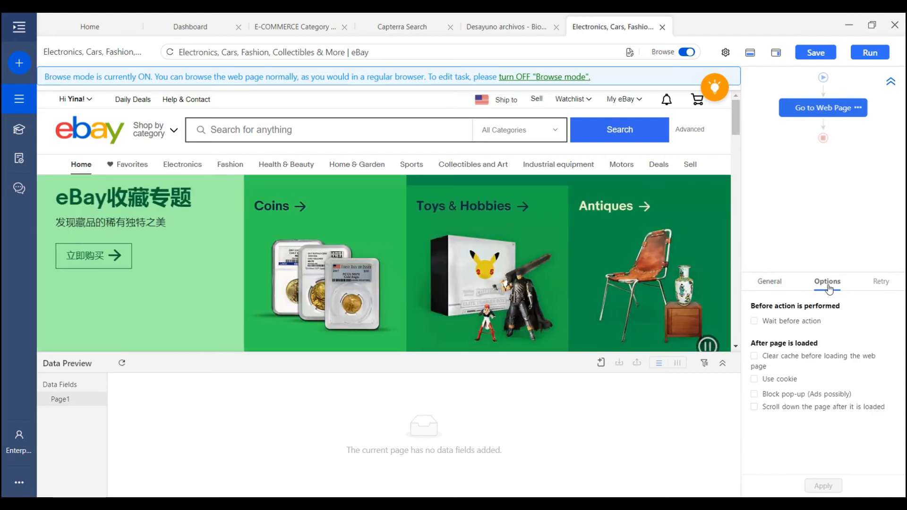
{"action": "left_click", "coordinate": [785, 380]}
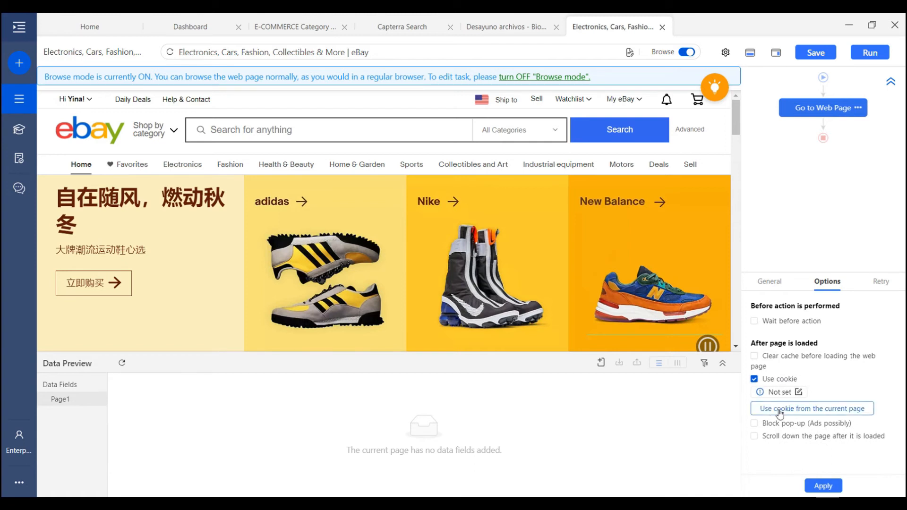
{"action": "left_click", "coordinate": [812, 409]}
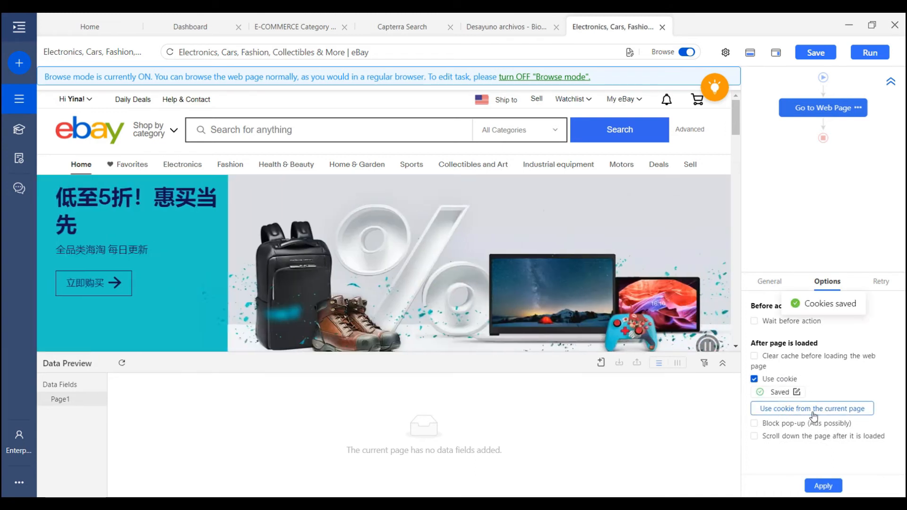
{"action": "left_click", "coordinate": [829, 490]}
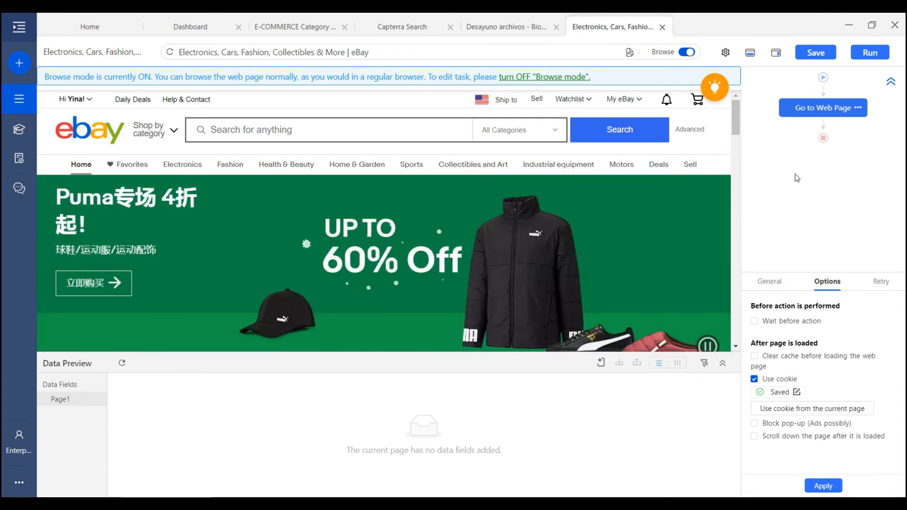
{"action": "mouse_move", "coordinate": [836, 135]}
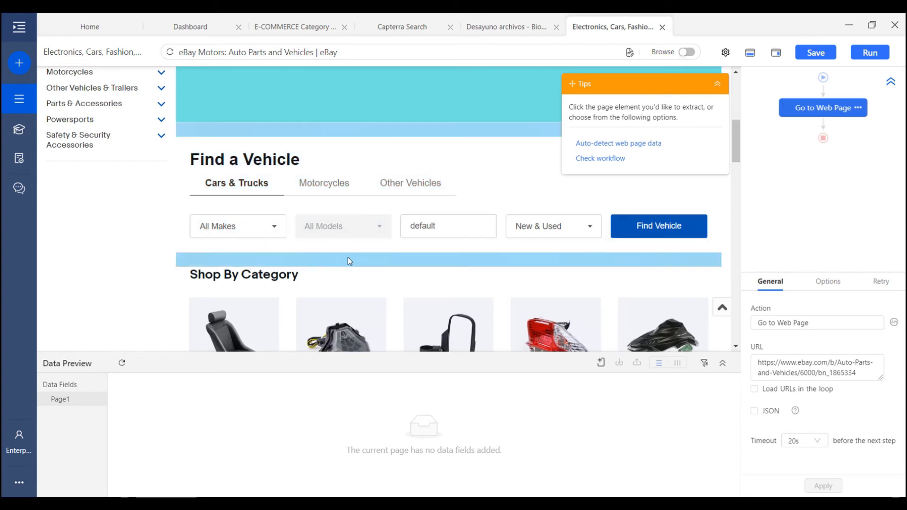
In Browse mode, pick make AMC and model AMX in the Find a Vehicle form
{"action": "left_click", "coordinate": [687, 52]}
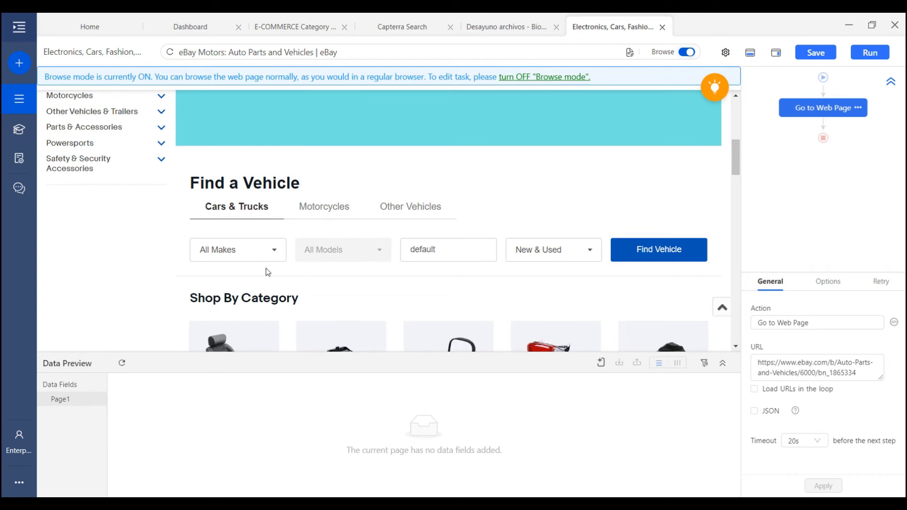
{"action": "left_click", "coordinate": [248, 255]}
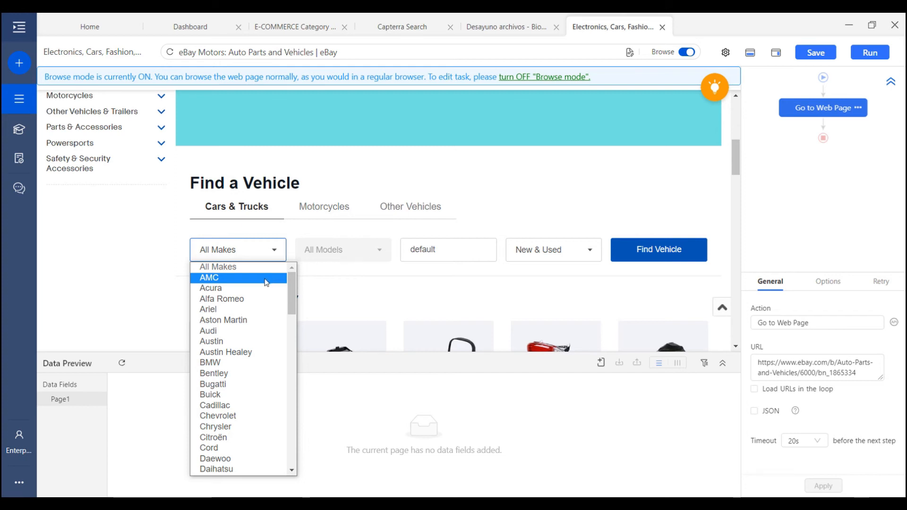
{"action": "left_click", "coordinate": [266, 278]}
{"action": "left_click", "coordinate": [351, 252]}
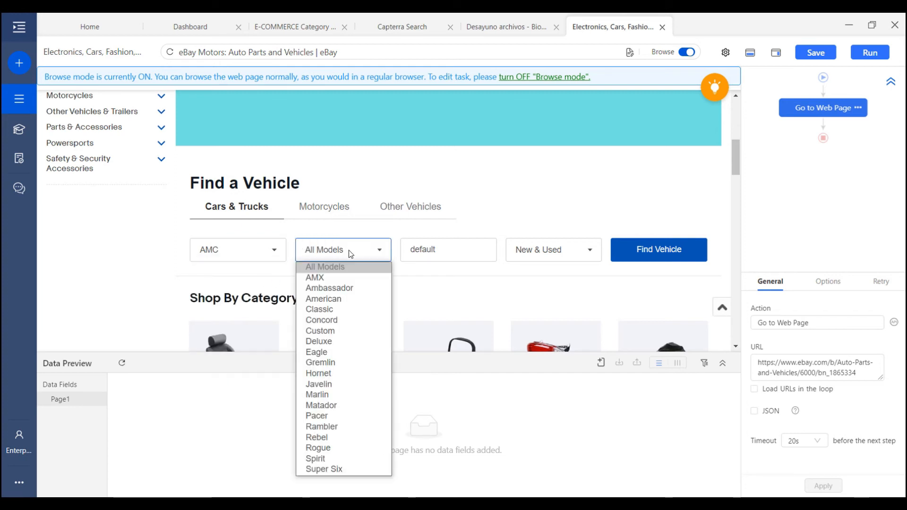
{"action": "left_click", "coordinate": [355, 278]}
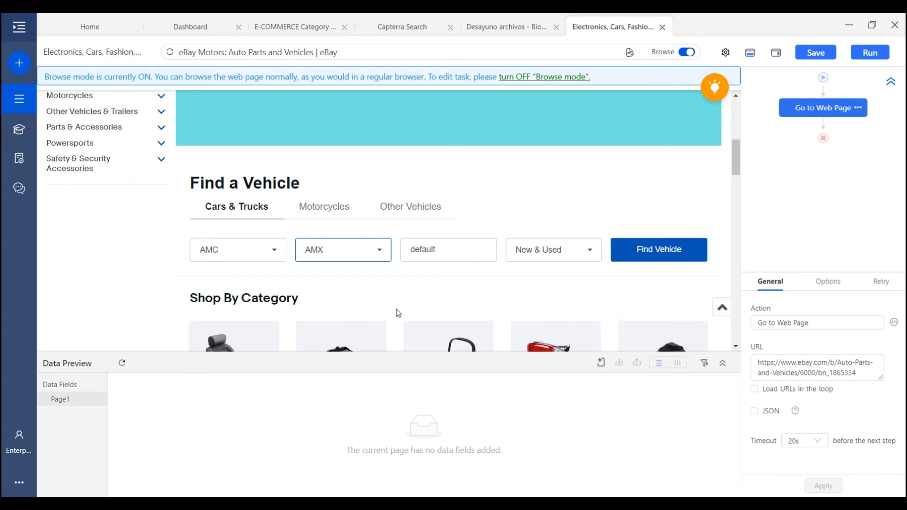
{"action": "scroll", "coordinate": [360, 303], "scroll_direction": "down", "scroll_amount": 2}
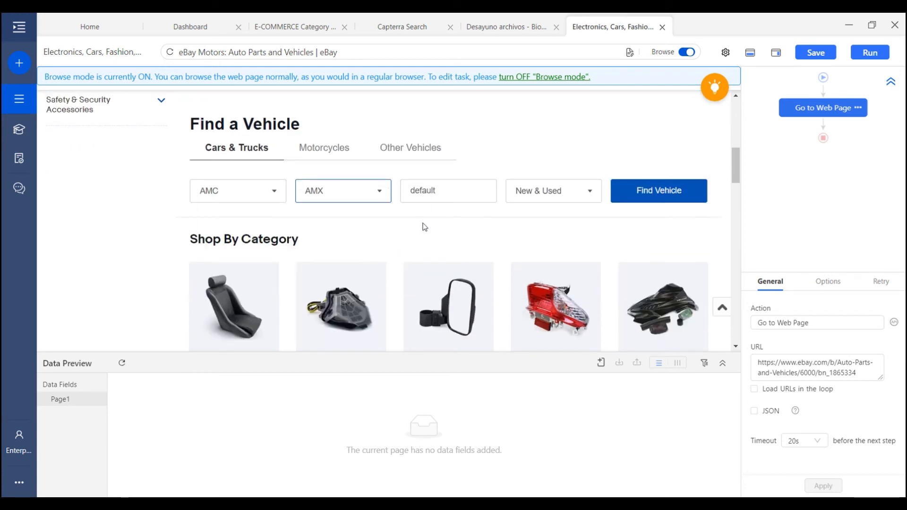
Create a loop through all options of the vehicle make dropdown
{"action": "left_click", "coordinate": [687, 52]}
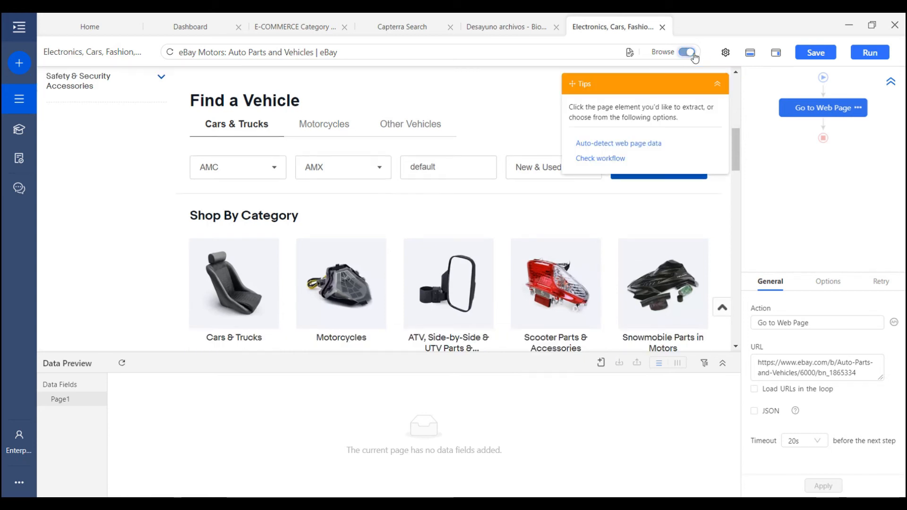
{"action": "scroll", "coordinate": [477, 205], "scroll_direction": "up", "scroll_amount": 2}
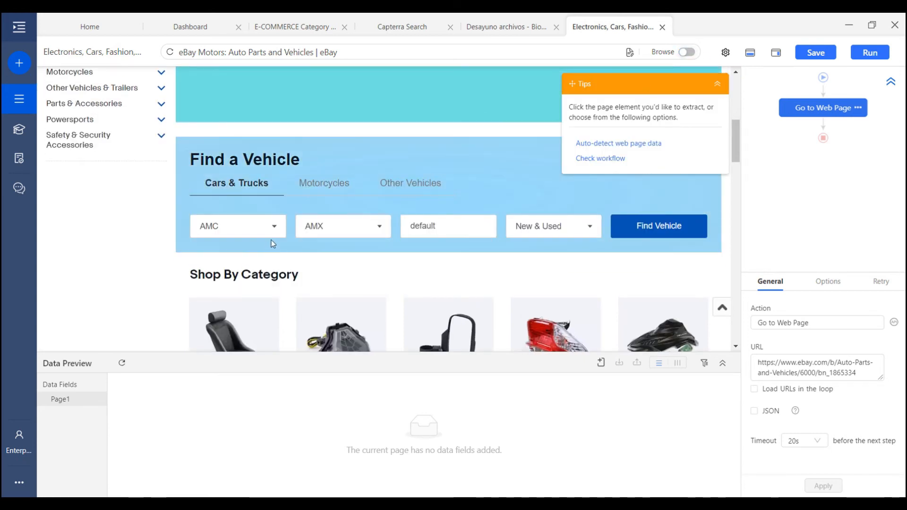
{"action": "left_click", "coordinate": [269, 236]}
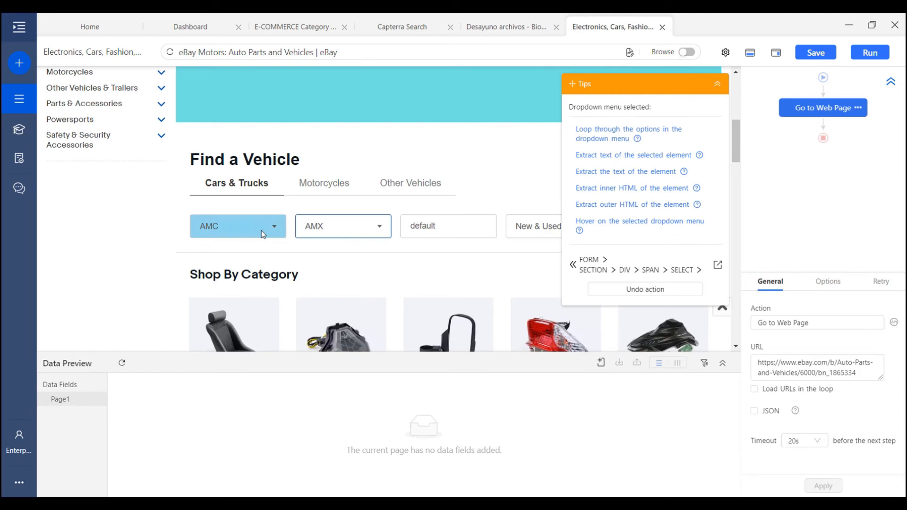
{"action": "left_click", "coordinate": [616, 137]}
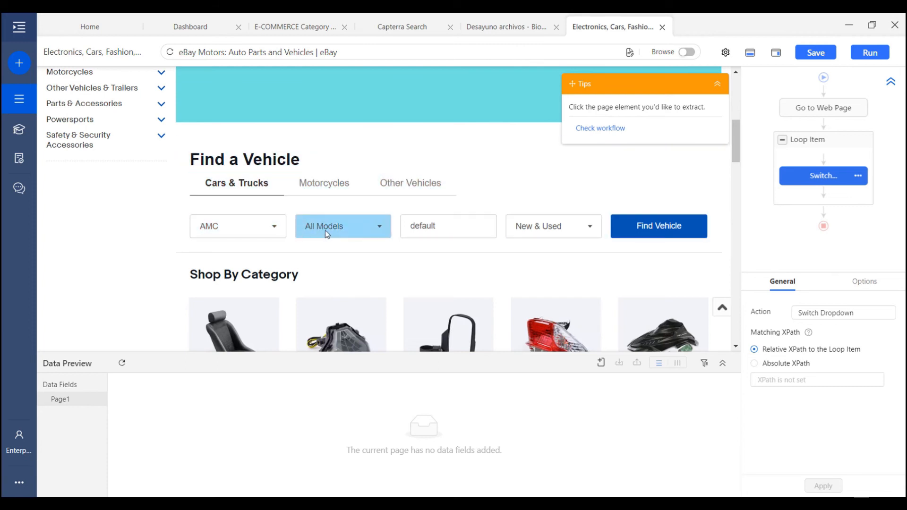
Nest a loop through all options of the vehicle model dropdown inside the makes loop
{"action": "left_click", "coordinate": [309, 240]}
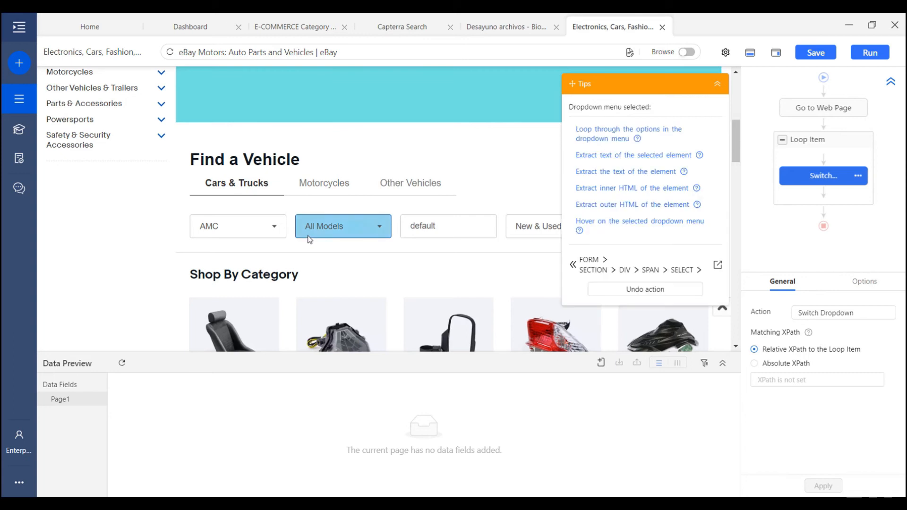
{"action": "left_click", "coordinate": [621, 141]}
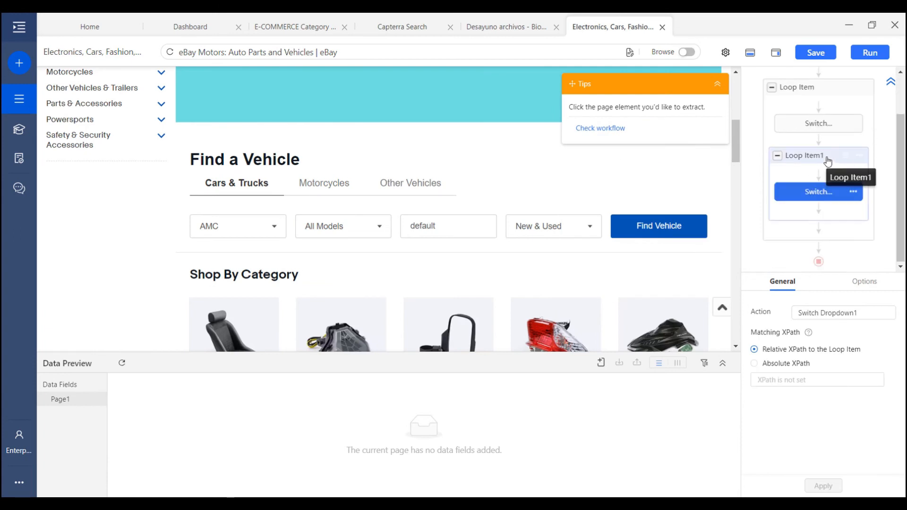
{"action": "mouse_move", "coordinate": [796, 179]}
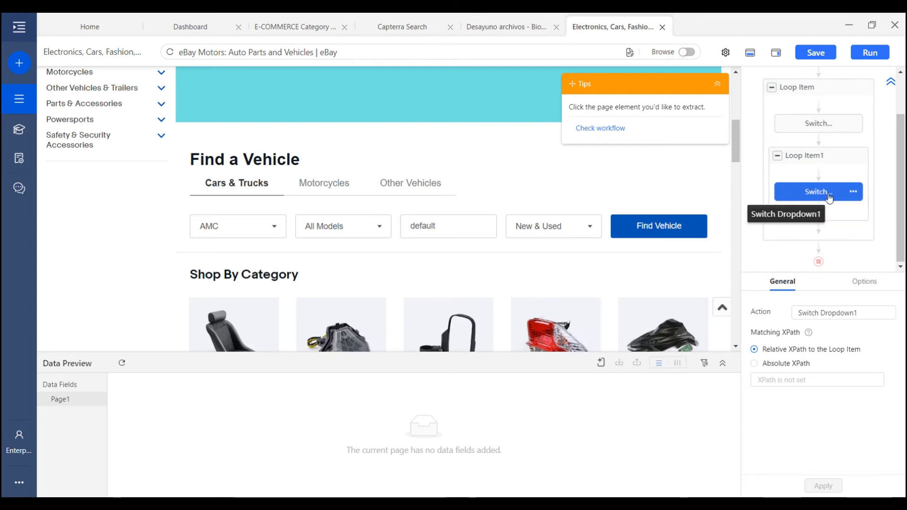
{"action": "scroll", "coordinate": [817, 179], "scroll_direction": "up", "scroll_amount": 2}
{"action": "left_click", "coordinate": [814, 149]}
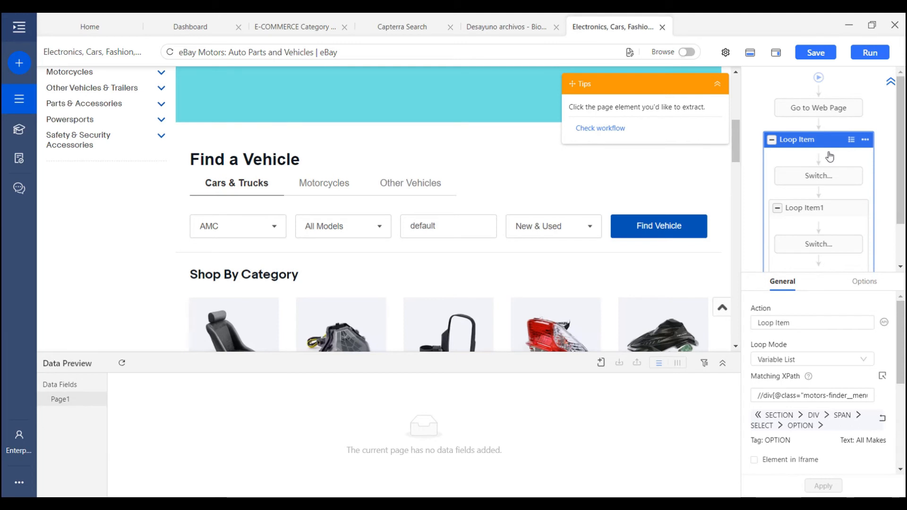
Append [position()=3] to the makes loop's Matching XPath after OPTION and apply it
{"action": "left_click_drag", "start_coordinate": [788, 395], "coordinate": [887, 408]}
{"action": "left_click", "coordinate": [857, 397]}
{"action": "left_click", "coordinate": [871, 396]}
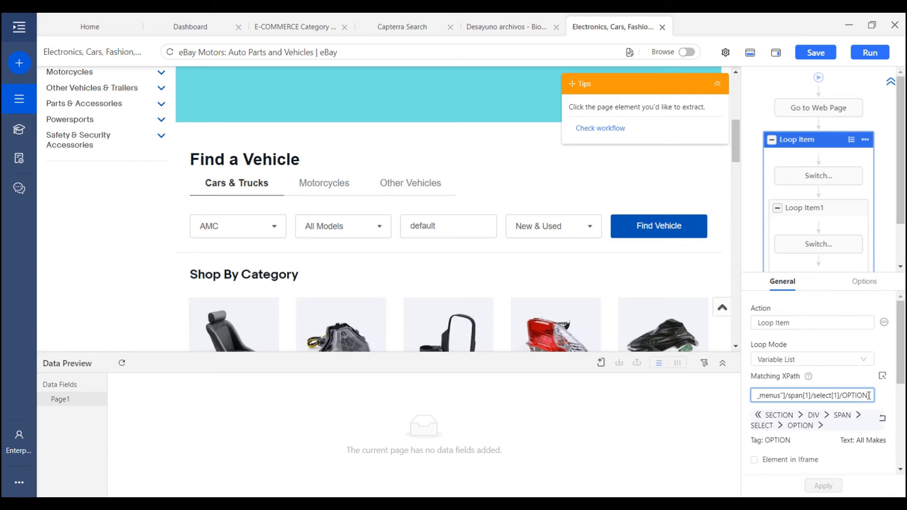
{"action": "type", "text": "["}
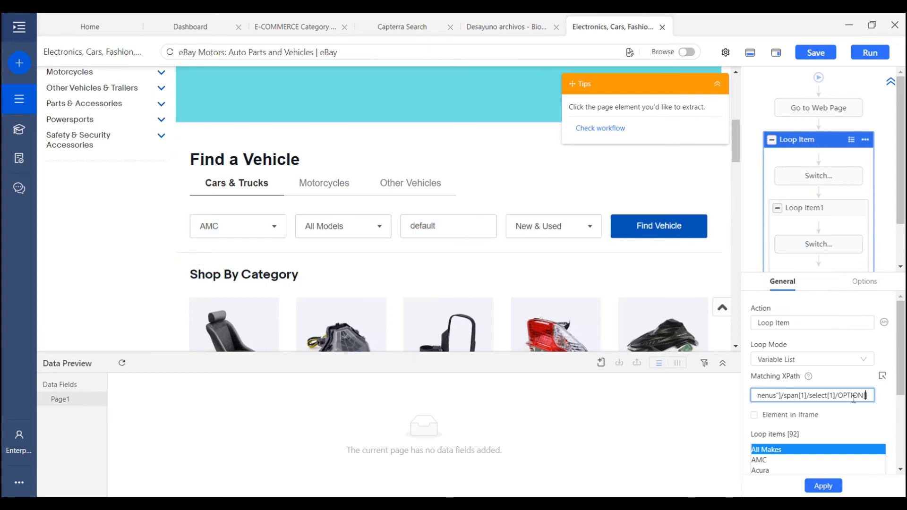
{"action": "type", "text": "position()=3"}
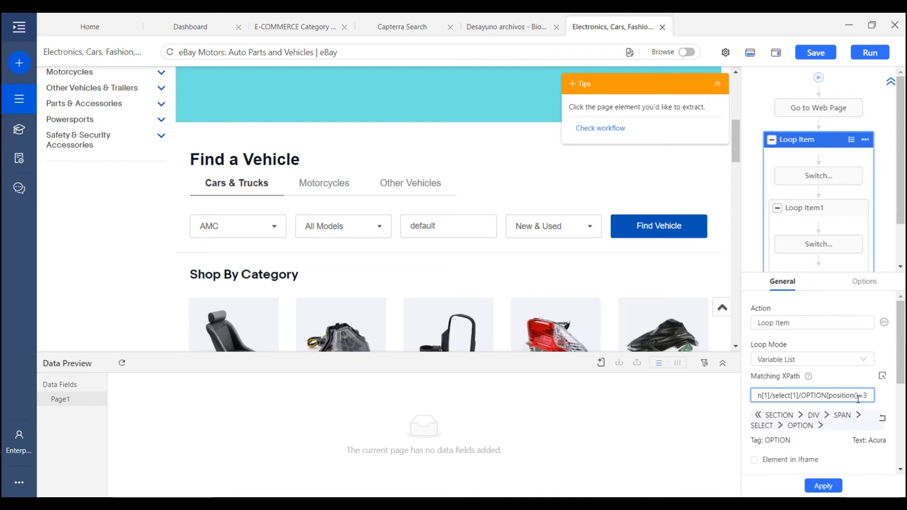
{"action": "scroll", "coordinate": [842, 411], "scroll_direction": "down", "scroll_amount": 2}
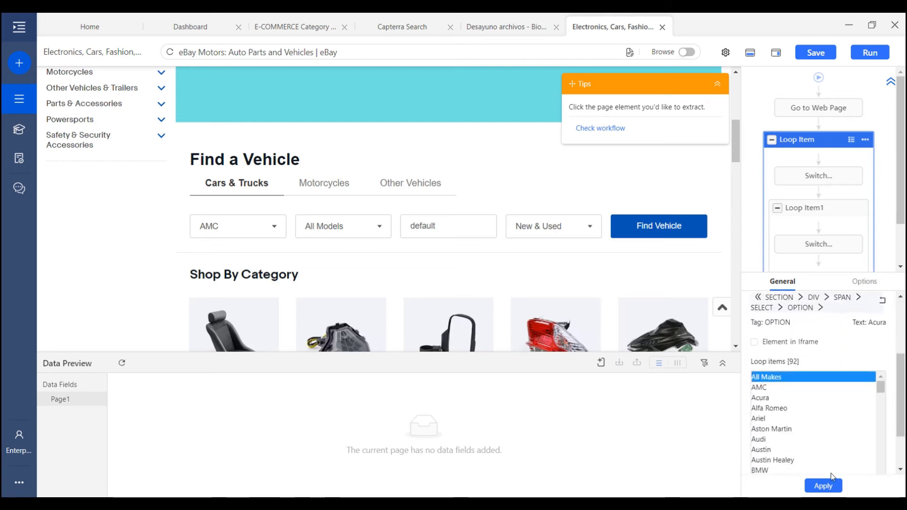
{"action": "left_click", "coordinate": [829, 488]}
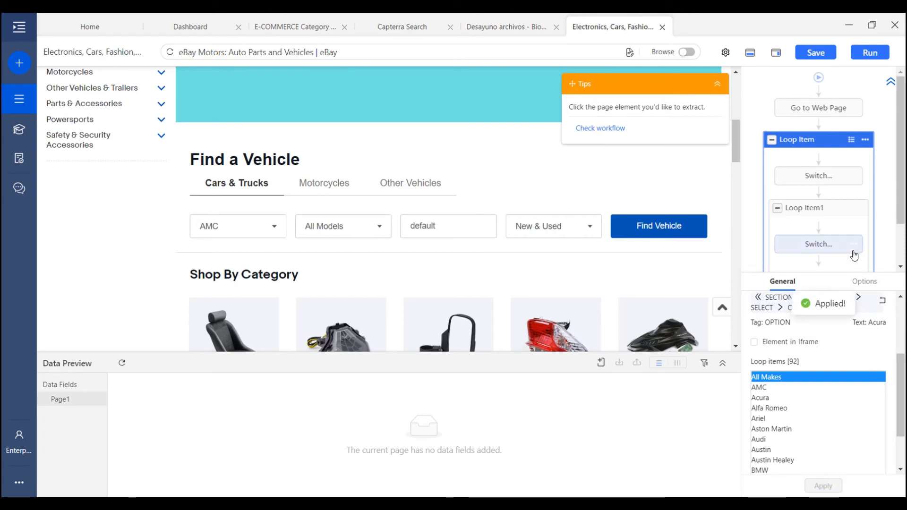
Reopen the makes loop settings to verify the position filter at the XPath's end
{"action": "left_click", "coordinate": [793, 152]}
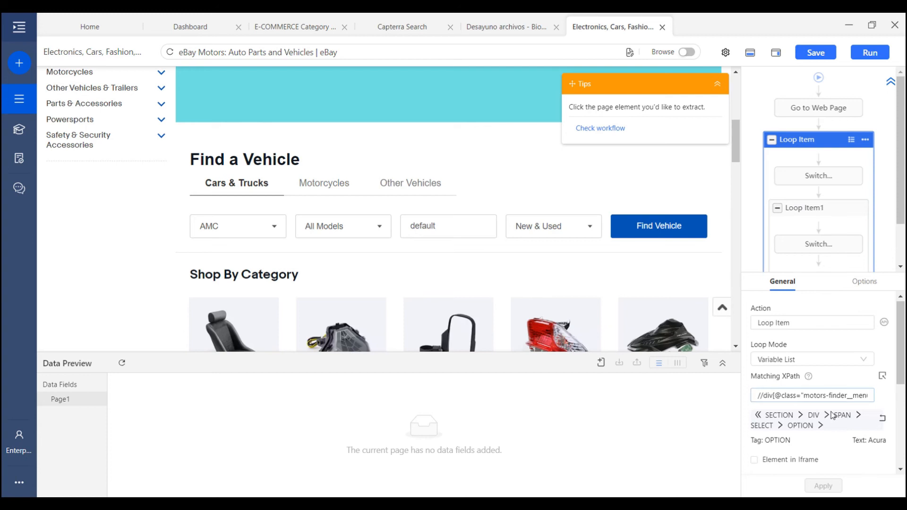
{"action": "scroll", "coordinate": [791, 440], "scroll_direction": "down", "scroll_amount": 2}
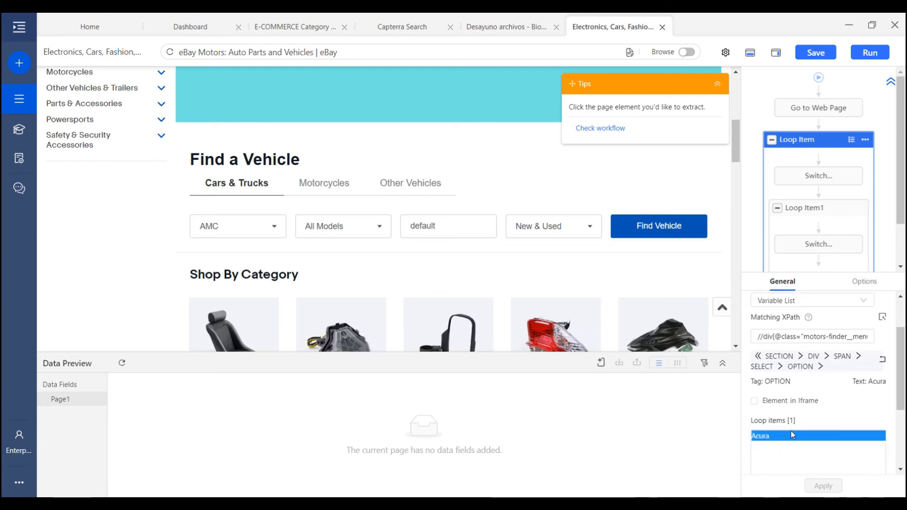
{"action": "left_click", "coordinate": [833, 337]}
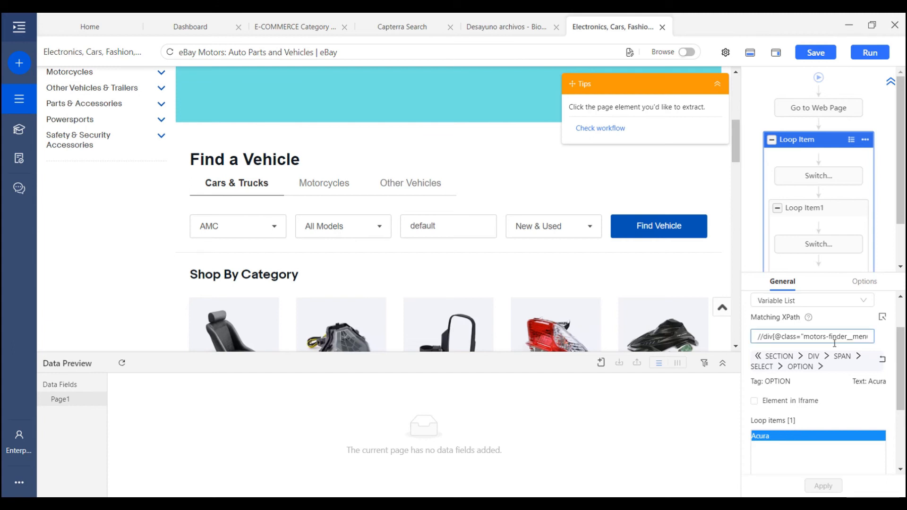
{"action": "left_click_drag", "start_coordinate": [841, 337], "coordinate": [874, 336]}
{"action": "left_click", "coordinate": [859, 337]}
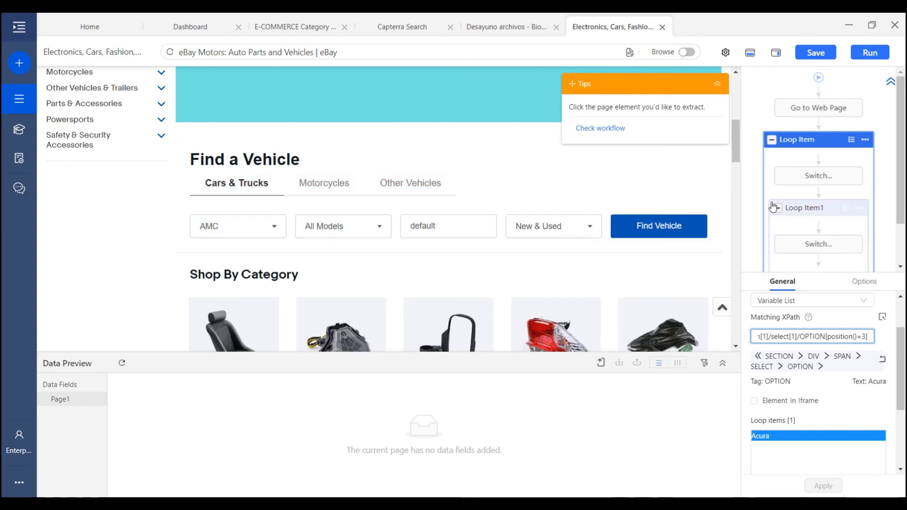
{"action": "left_click", "coordinate": [262, 237]}
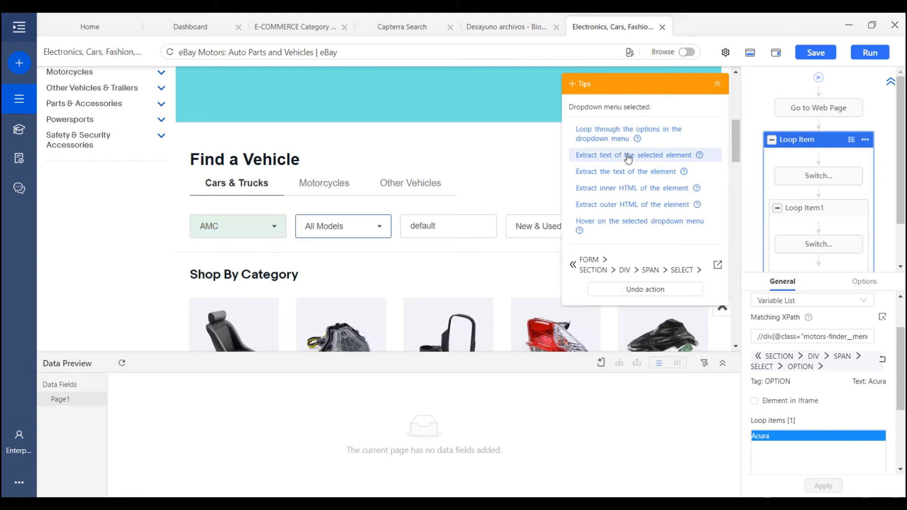
Extract the selected make's text and move the Extract Data step right after the Switch step
{"action": "left_click", "coordinate": [652, 156]}
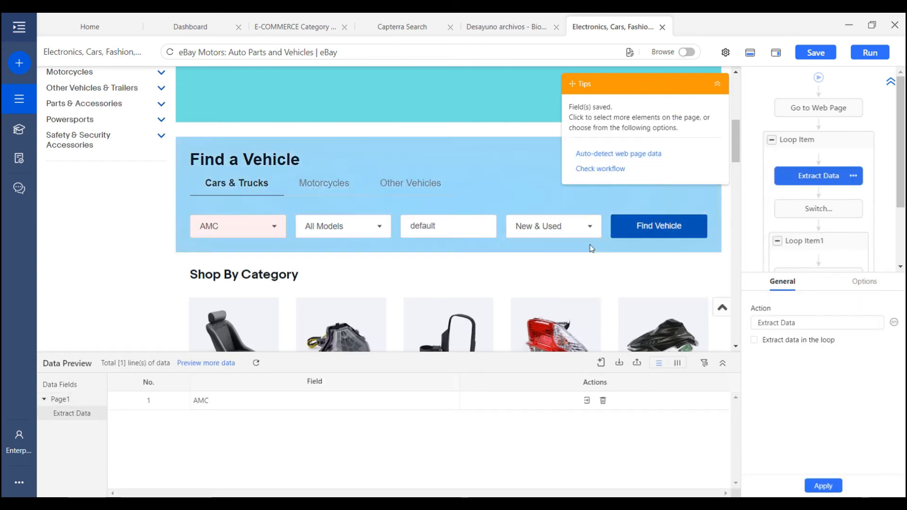
{"action": "left_click_drag", "start_coordinate": [818, 182], "coordinate": [809, 135]}
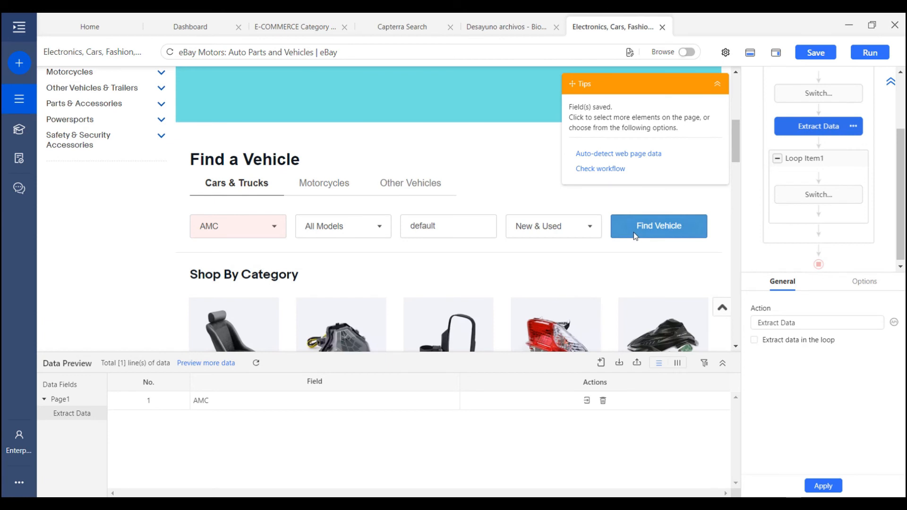
{"action": "left_click", "coordinate": [810, 179]}
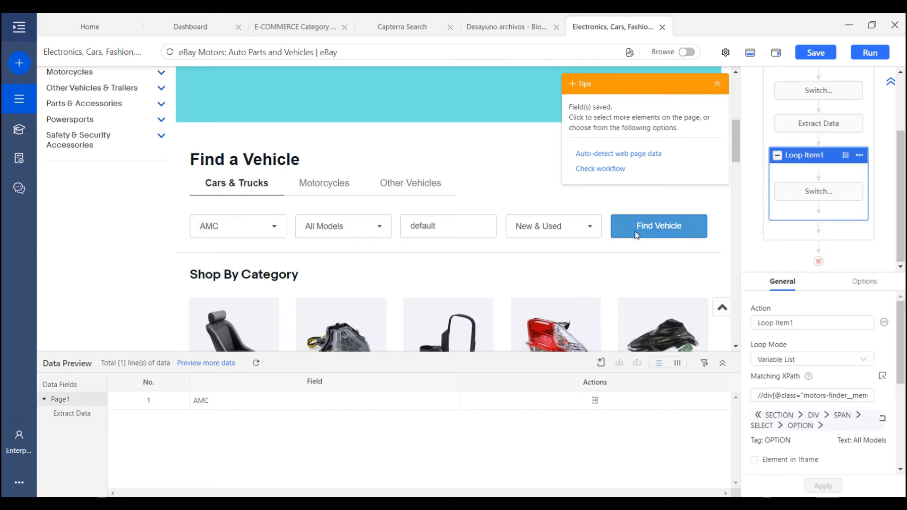
Add a Click Item step on Find Vehicle, then select the '1968 AMC Other' listing title
{"action": "left_click", "coordinate": [631, 236]}
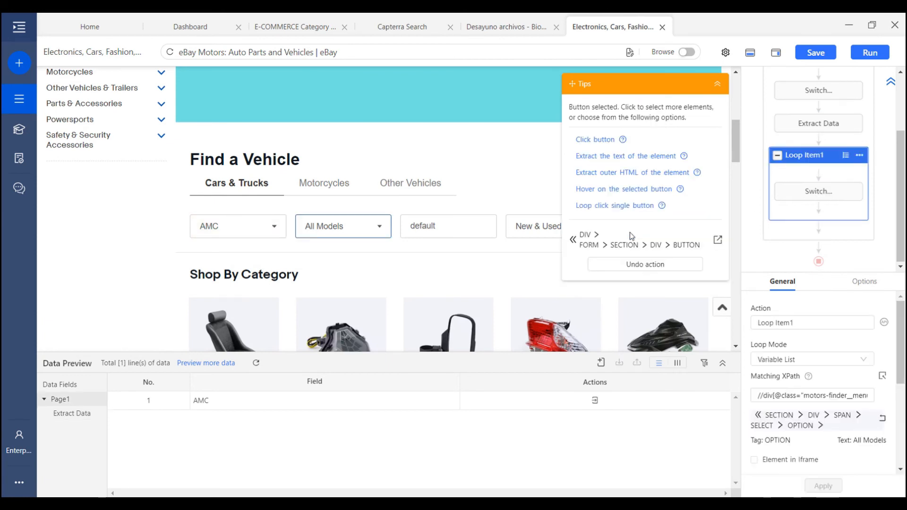
{"action": "left_click", "coordinate": [600, 140]}
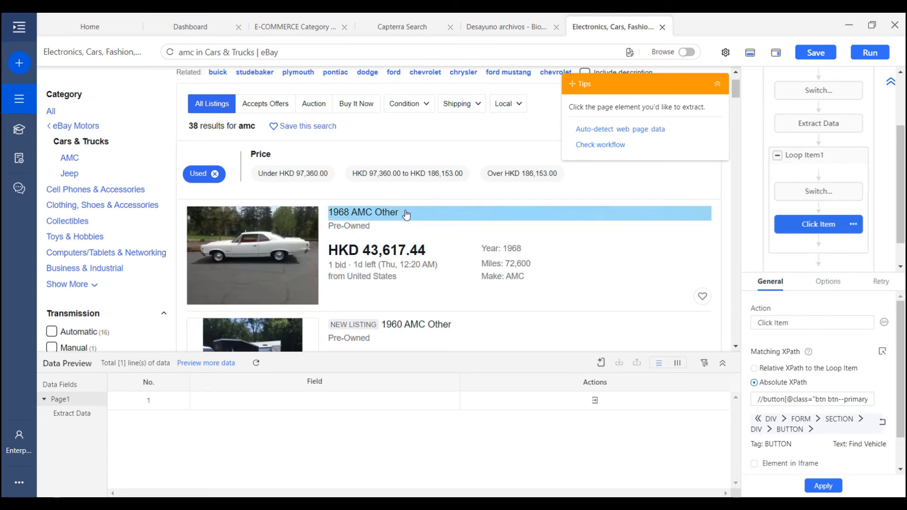
{"action": "left_click", "coordinate": [406, 215]}
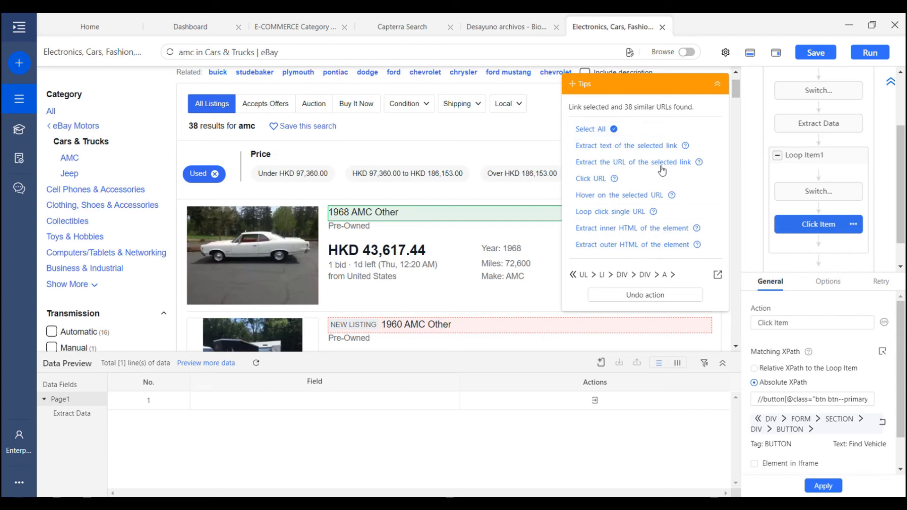
{"action": "mouse_move", "coordinate": [672, 161]}
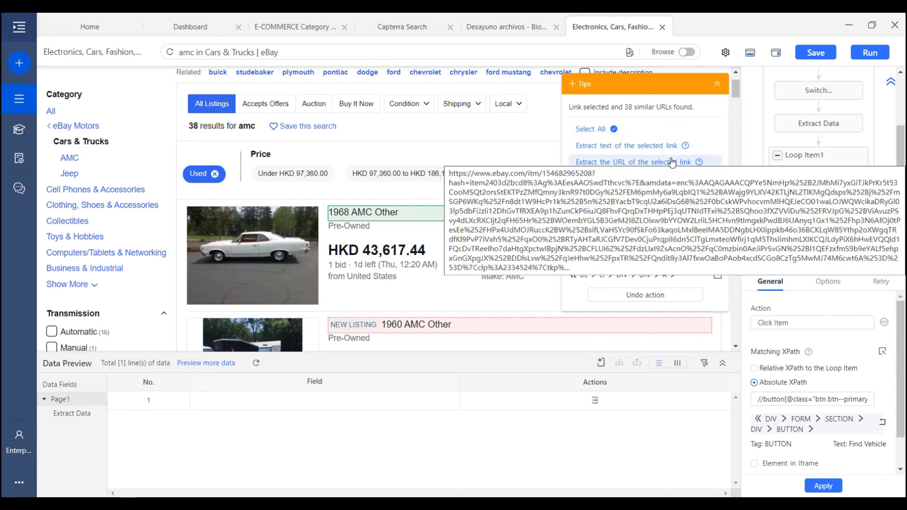
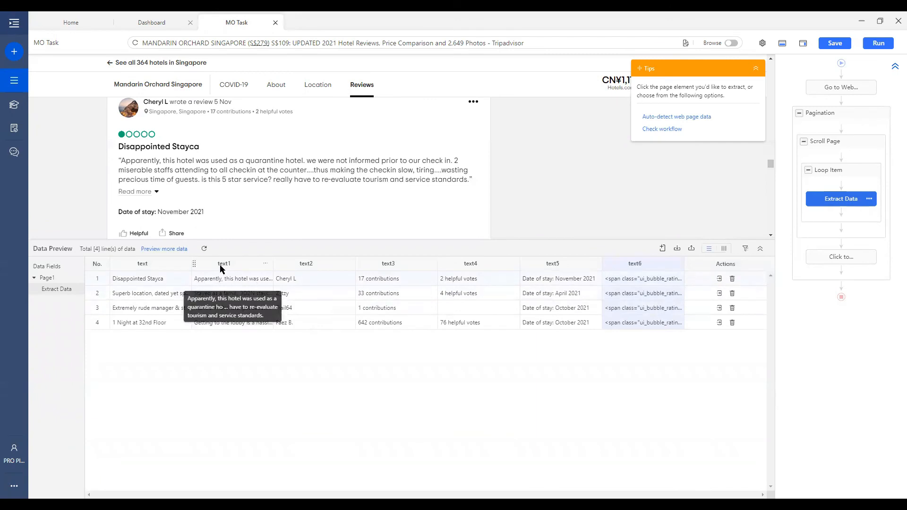
Rename the first two extracted fields to title and review
{"action": "double_click", "coordinate": [149, 264]}
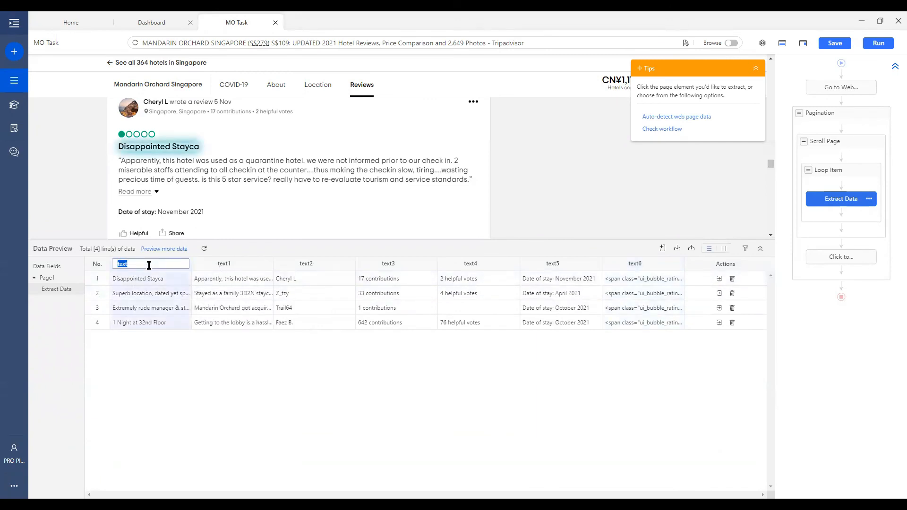
{"action": "type", "text": "title"}
{"action": "key", "text": "Tab"}
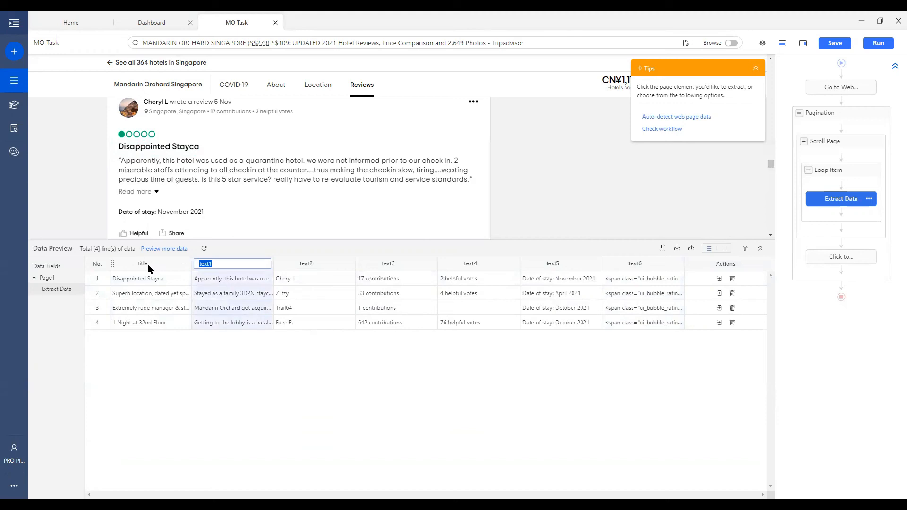
{"action": "type", "text": "review"}
{"action": "key", "text": "Tab"}
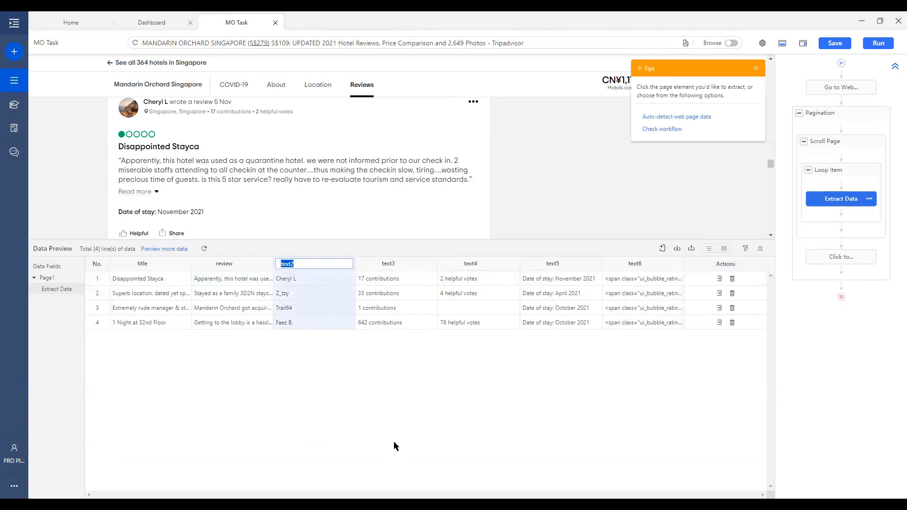
Rename the remaining fields reviewer, contributions, helpful_votes, date_of_stay and rating
{"action": "left_click", "coordinate": [305, 284]}
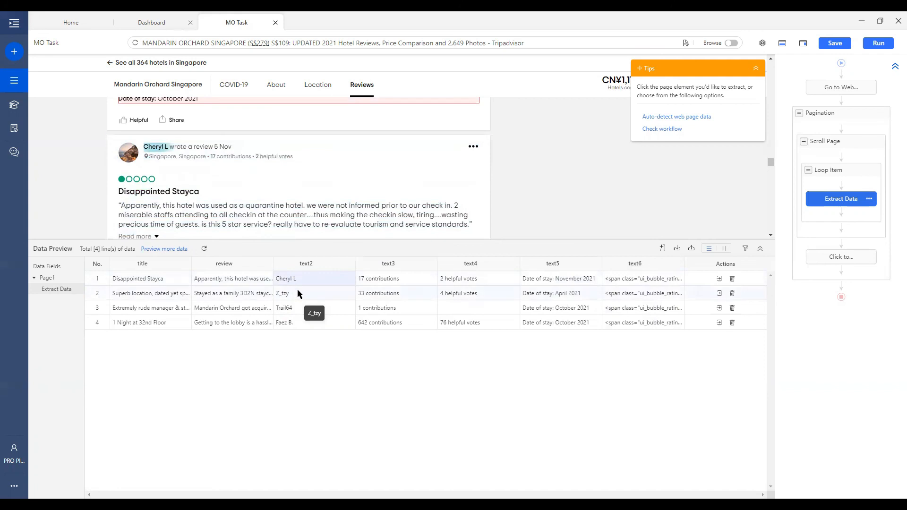
{"action": "double_click", "coordinate": [305, 264]}
{"action": "type", "text": "reviewer"}
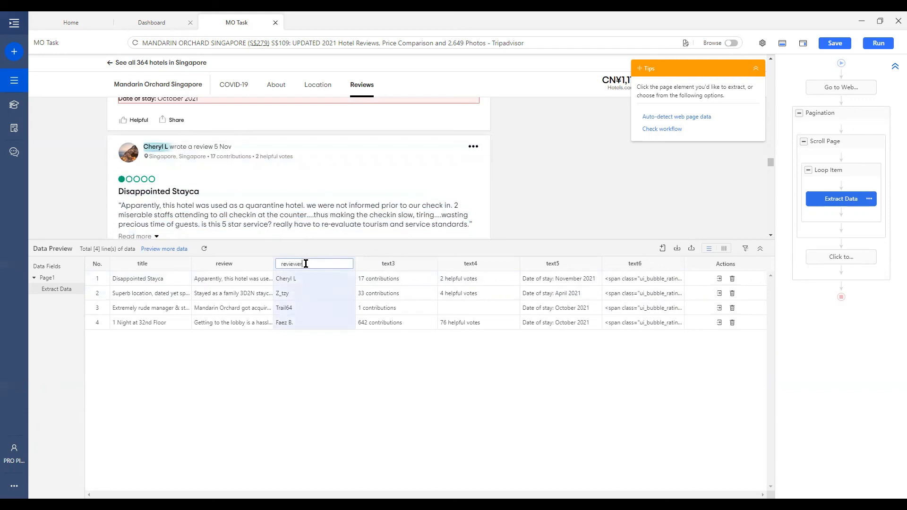
{"action": "key", "text": "Tab"}
{"action": "type", "text": "contri"}
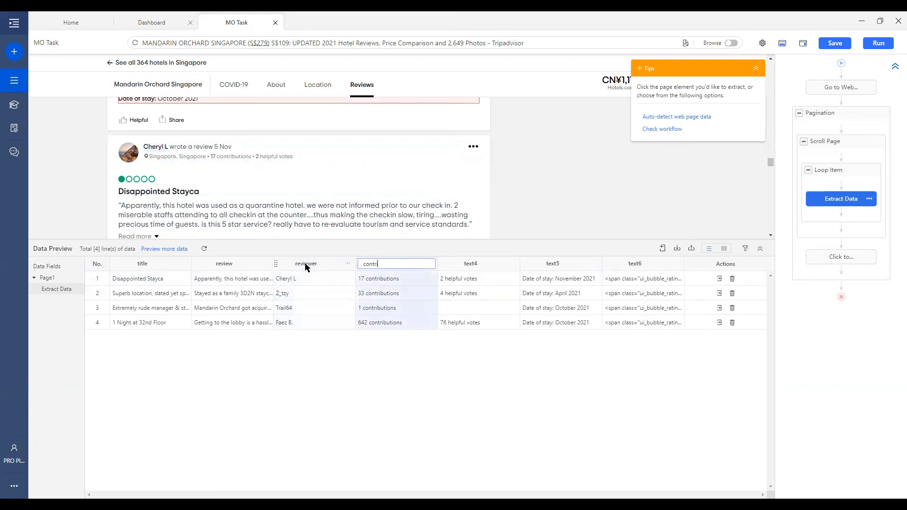
{"action": "type", "text": "butions"}
{"action": "key", "text": "Tab"}
{"action": "type", "text": "helpful_vote"}
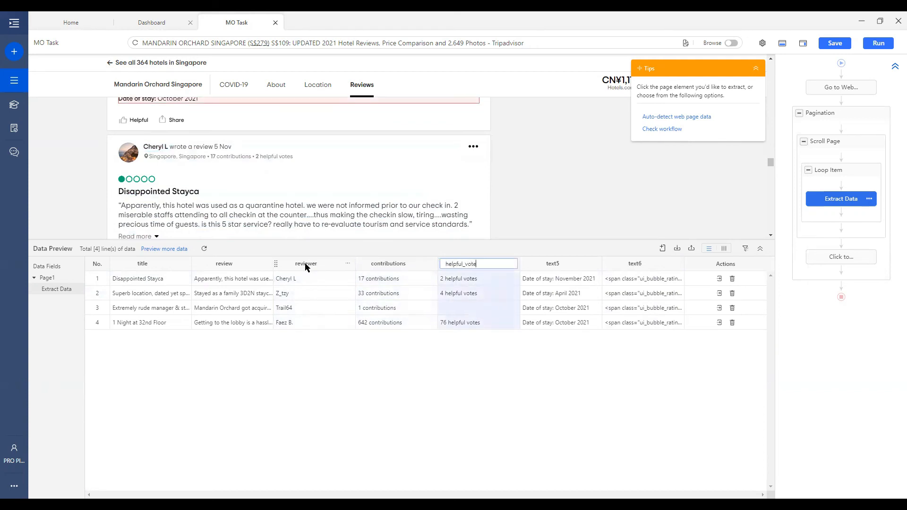
{"action": "type", "text": "s"}
{"action": "key", "text": "Tab"}
{"action": "type", "text": "date_of_stay"}
{"action": "key", "text": "Tab"}
{"action": "type", "text": "rating"}
{"action": "key", "text": "Return"}
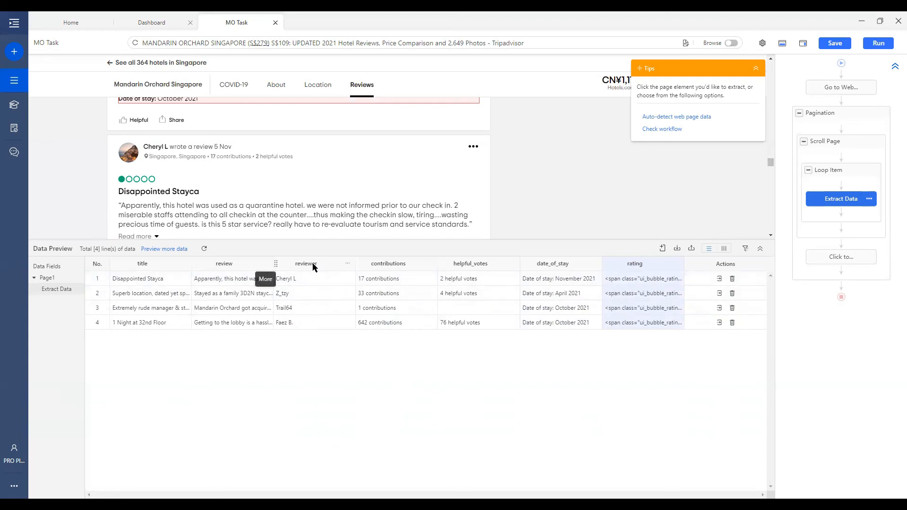
Browse the cleaning step types for contributions, cancel without adding any, and reopen its options
{"action": "left_click", "coordinate": [430, 265]}
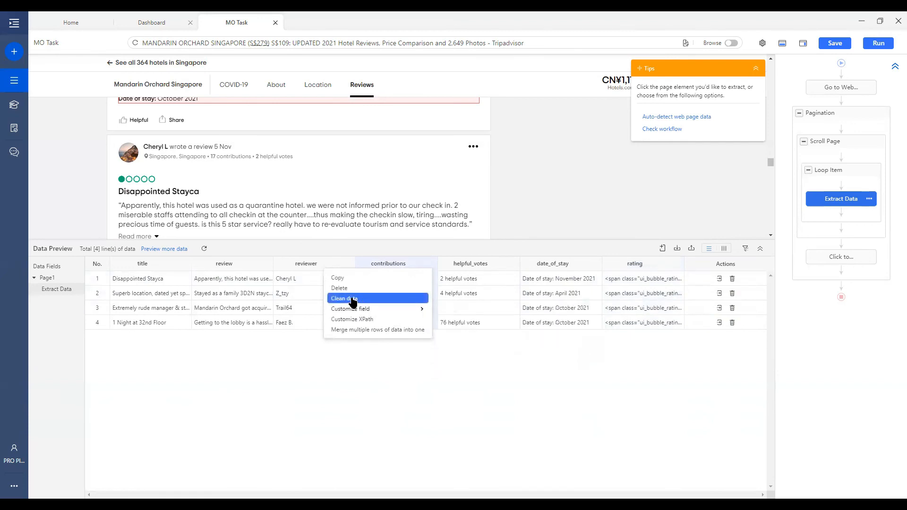
{"action": "left_click", "coordinate": [358, 302]}
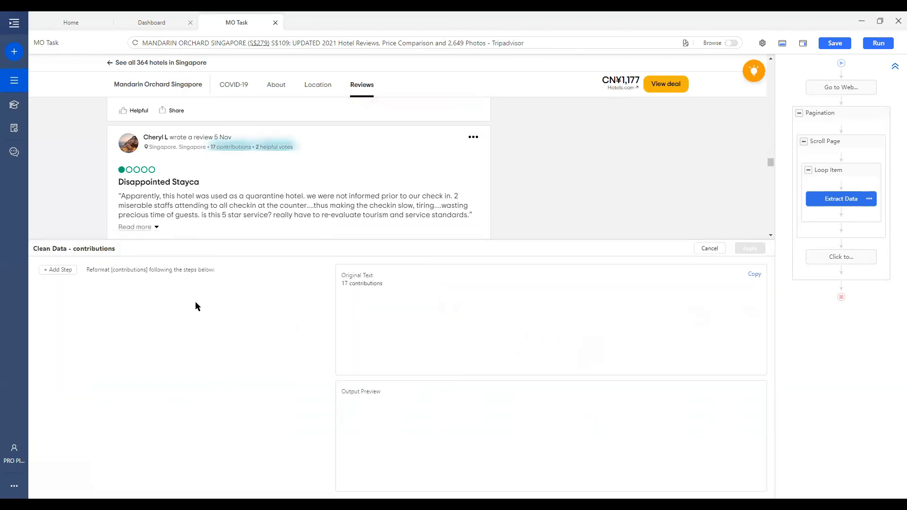
{"action": "left_click", "coordinate": [59, 270]}
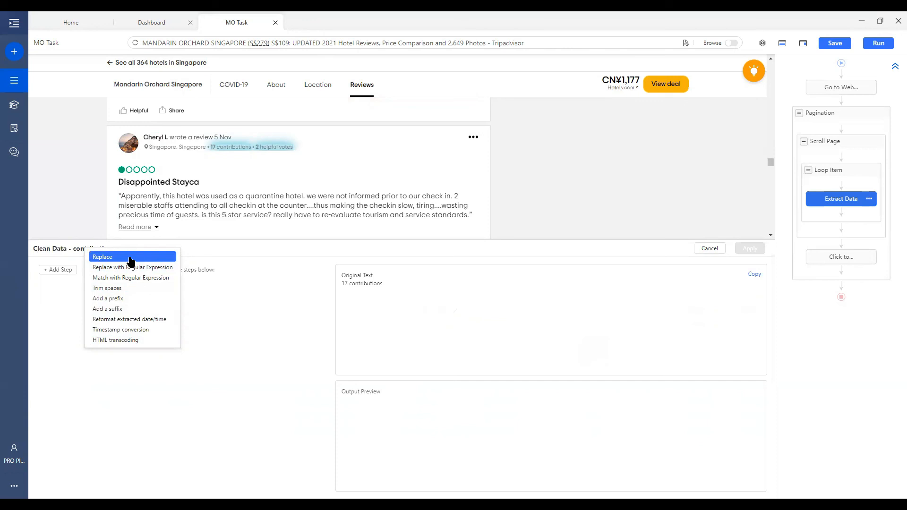
{"action": "left_click", "coordinate": [710, 248]}
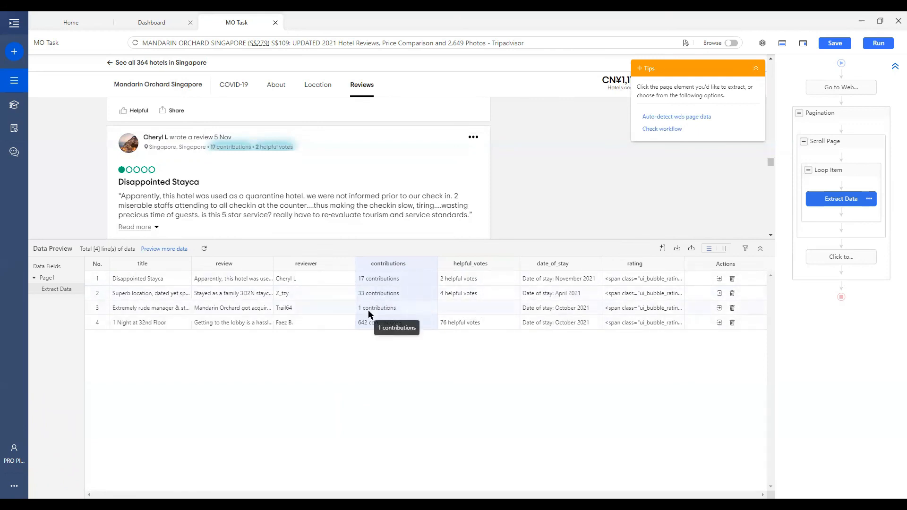
{"action": "left_click", "coordinate": [431, 266]}
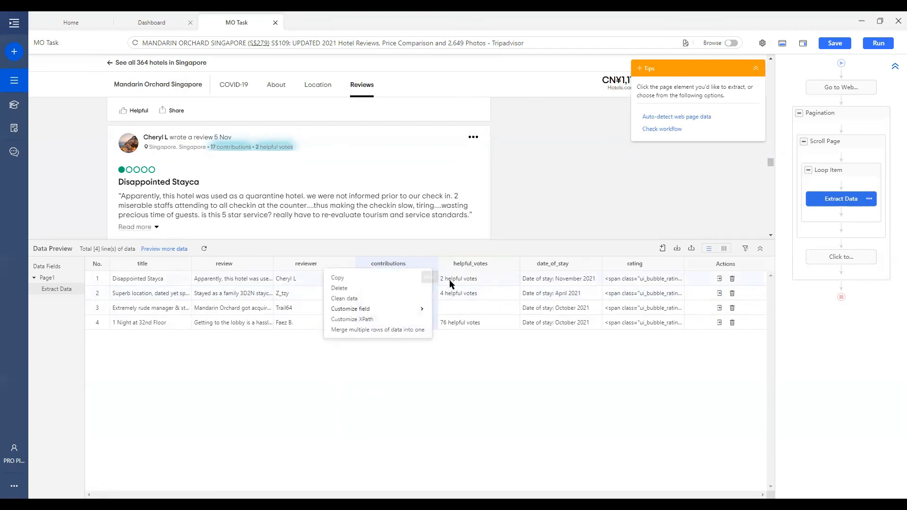
Add a Replace step on contributions that replaces 'contributions' with nothing
{"action": "left_click", "coordinate": [412, 298]}
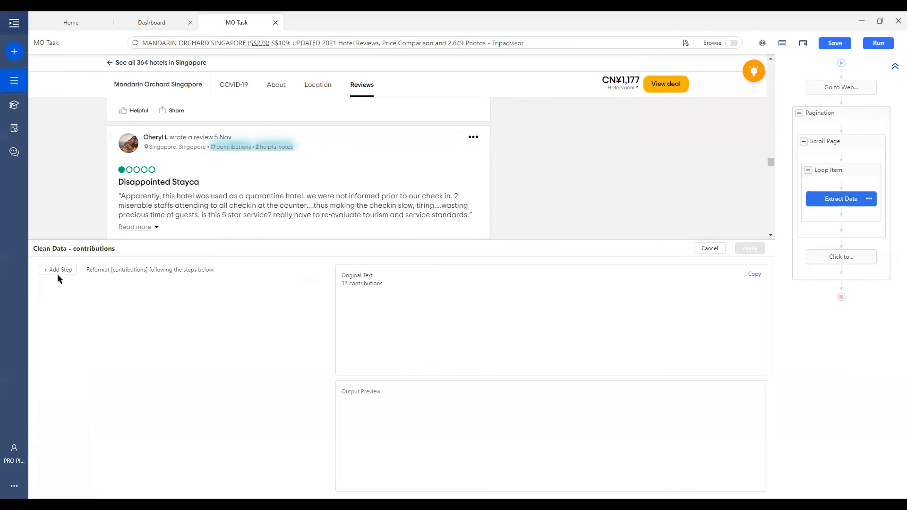
{"action": "left_click", "coordinate": [58, 270]}
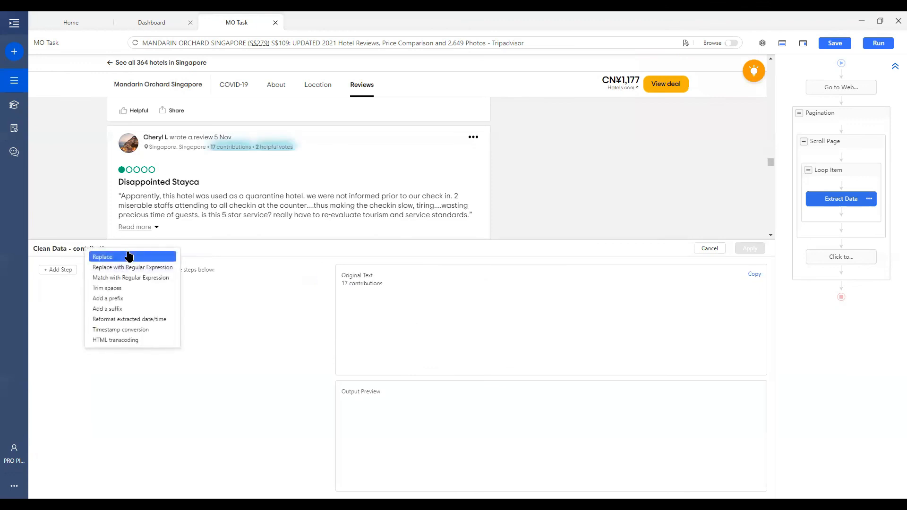
{"action": "left_click", "coordinate": [97, 255]}
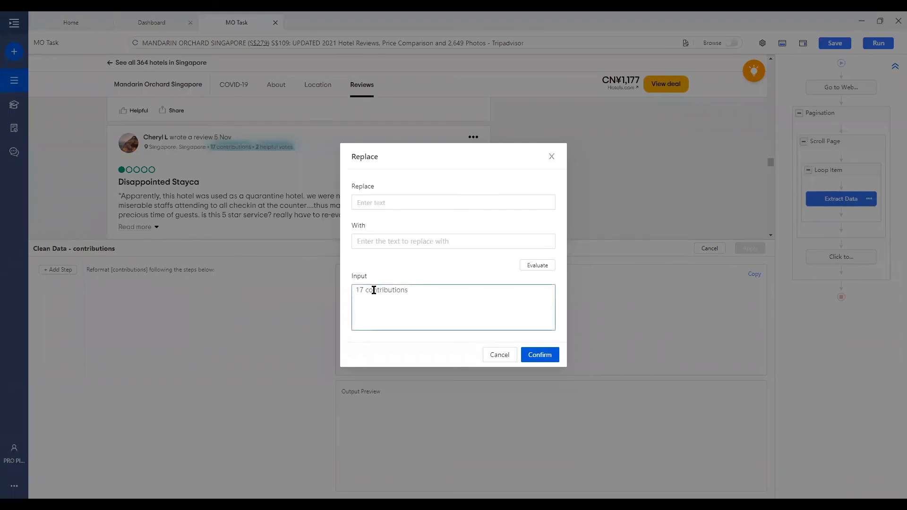
{"action": "left_click_drag", "start_coordinate": [364, 290], "coordinate": [417, 290]}
{"action": "key", "text": "ctrl+c"}
{"action": "left_click", "coordinate": [389, 206]}
{"action": "key", "text": "ctrl+v"}
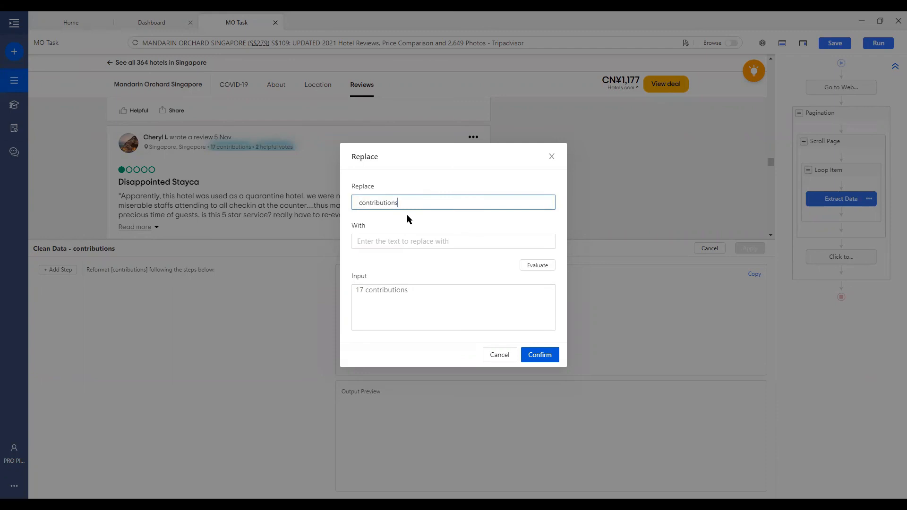
{"action": "left_click", "coordinate": [377, 241]}
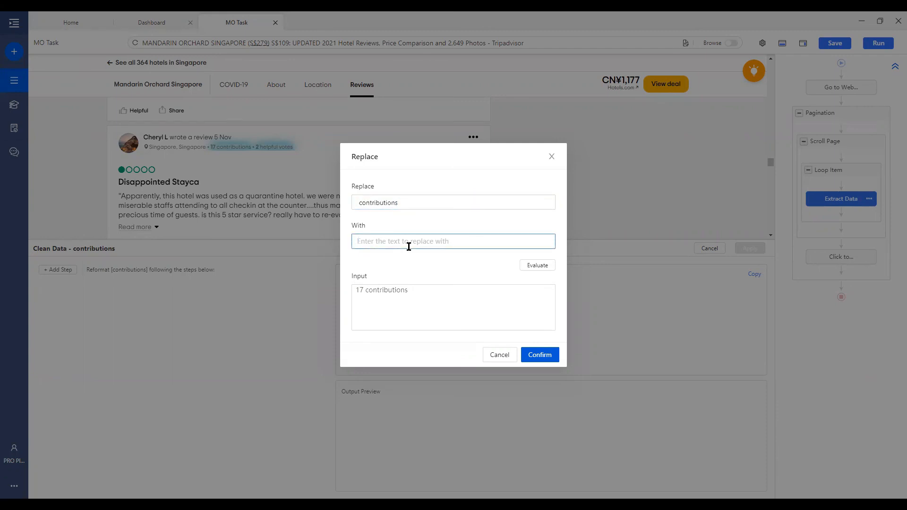
Preview the replacement on the sample, confirm the step and apply it, leaving numbers like 17
{"action": "left_click", "coordinate": [362, 287]}
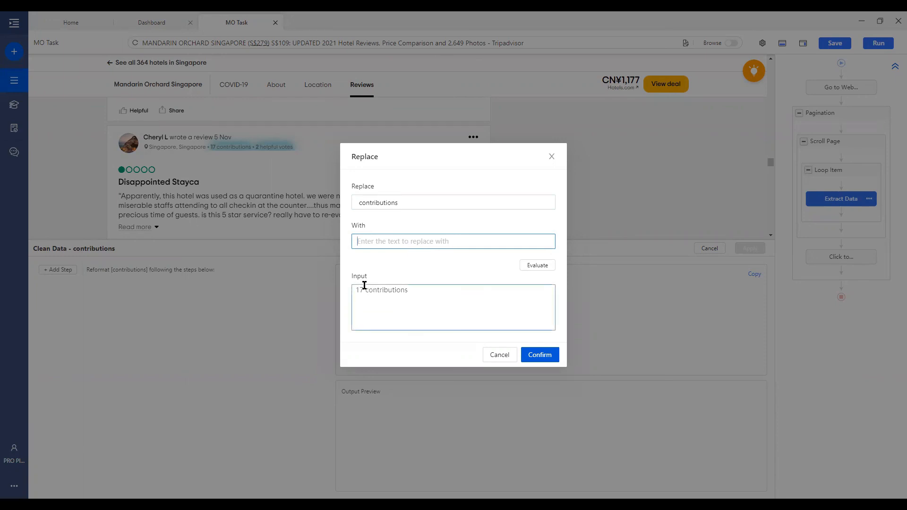
{"action": "left_click_drag", "start_coordinate": [363, 285], "coordinate": [365, 286]}
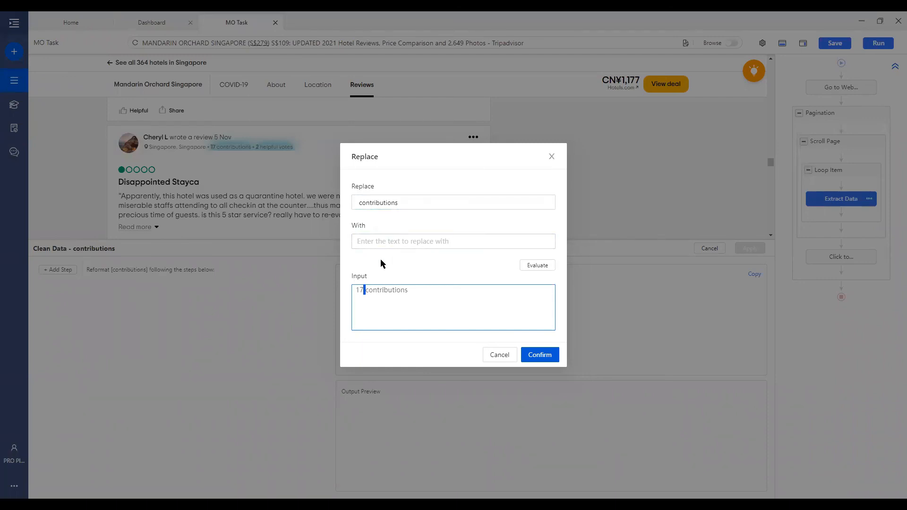
{"action": "left_click", "coordinate": [366, 290]}
{"action": "left_click", "coordinate": [538, 265]}
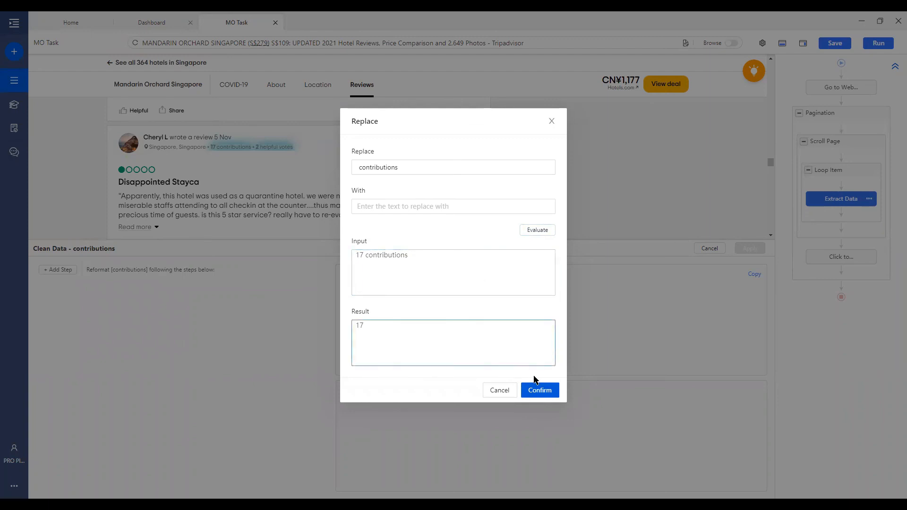
{"action": "left_click", "coordinate": [539, 391]}
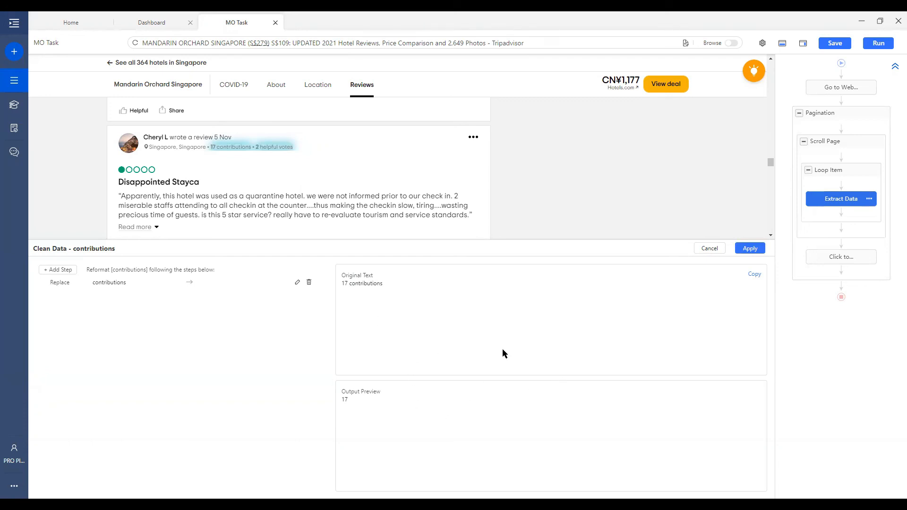
{"action": "left_click", "coordinate": [748, 250]}
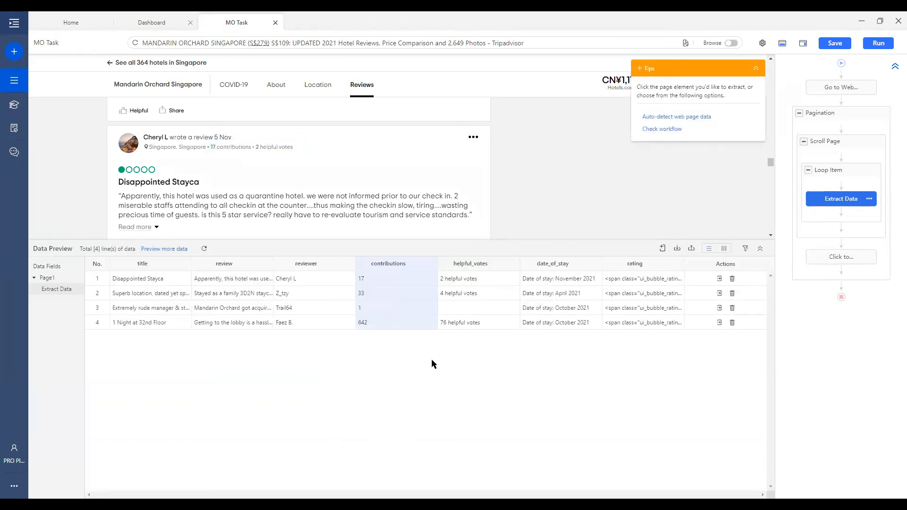
Add a Replace step on helpful_votes removing ' helpful votes', leaving values like 2, 4 and 76
{"action": "left_click", "coordinate": [511, 265]}
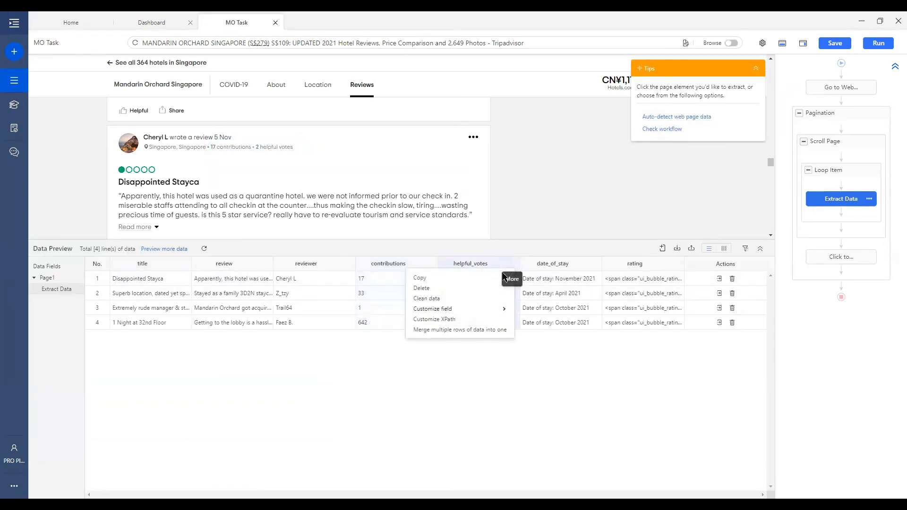
{"action": "left_click", "coordinate": [493, 299]}
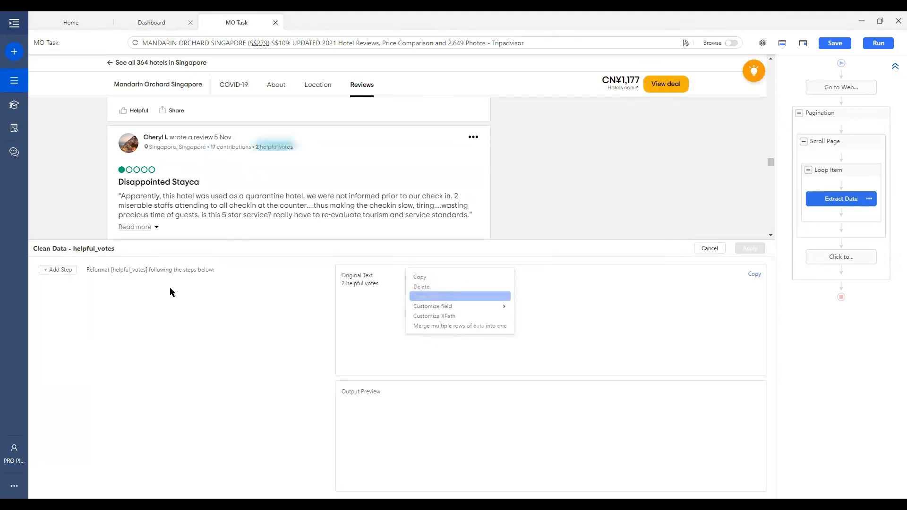
{"action": "left_click", "coordinate": [58, 270]}
{"action": "left_click", "coordinate": [113, 257]}
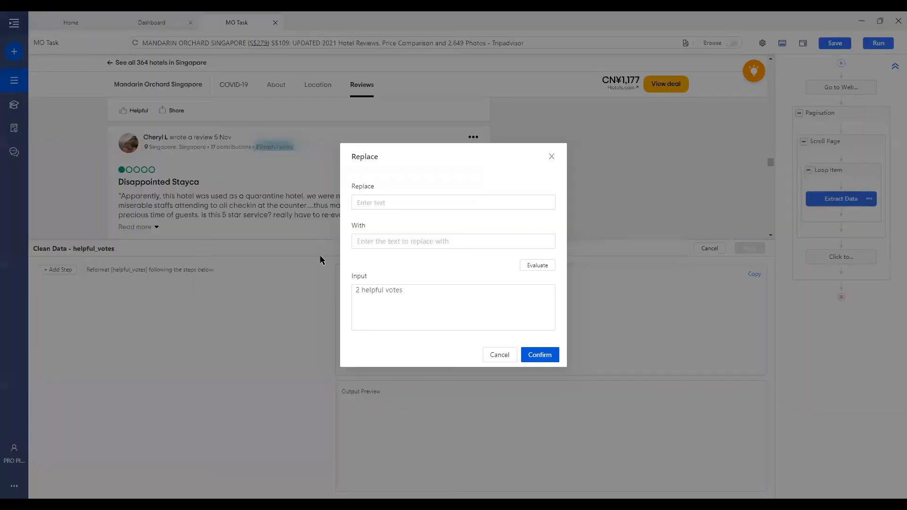
{"action": "left_click_drag", "start_coordinate": [360, 291], "coordinate": [409, 291]}
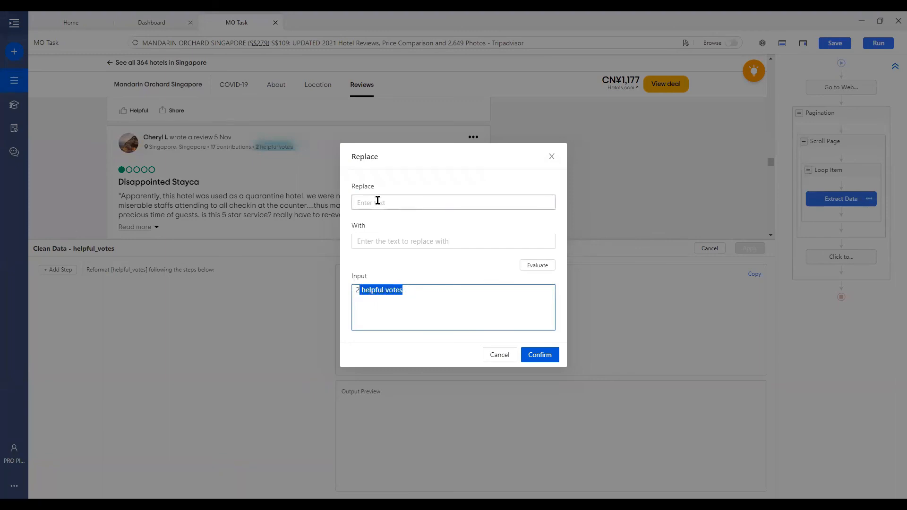
{"action": "left_click_drag", "start_coordinate": [377, 201], "coordinate": [378, 201]}
{"action": "left_click", "coordinate": [420, 241]}
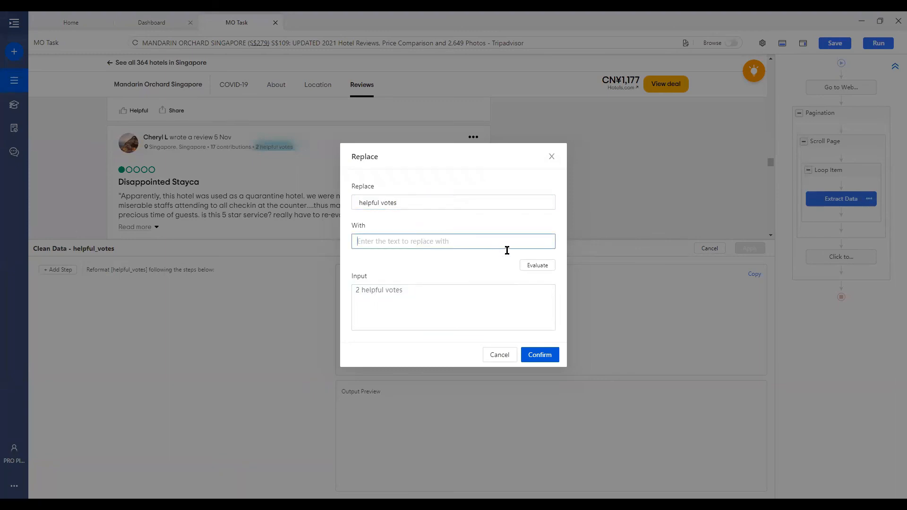
{"action": "left_click", "coordinate": [548, 355]}
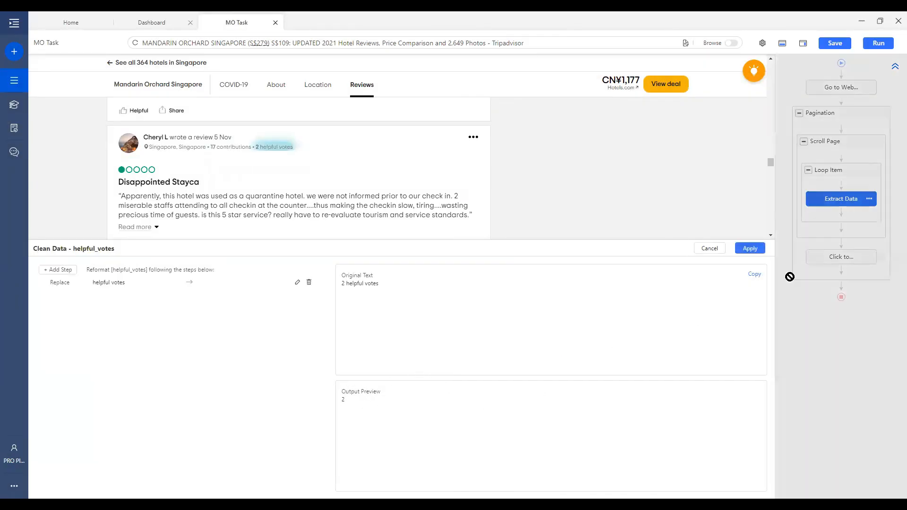
{"action": "left_click", "coordinate": [749, 248]}
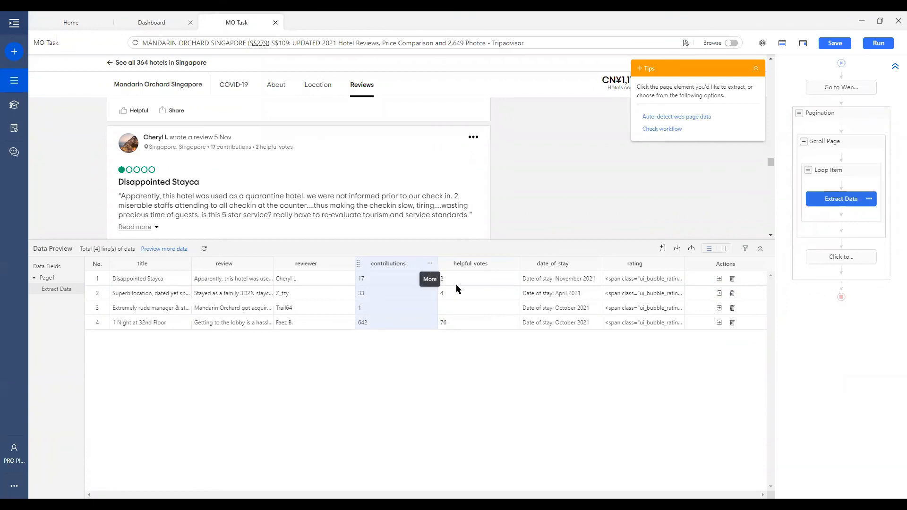
Delete the Replace step from contributions and apply, restoring text like '17 contributions'
{"action": "left_click", "coordinate": [429, 263]}
{"action": "left_click", "coordinate": [345, 287]}
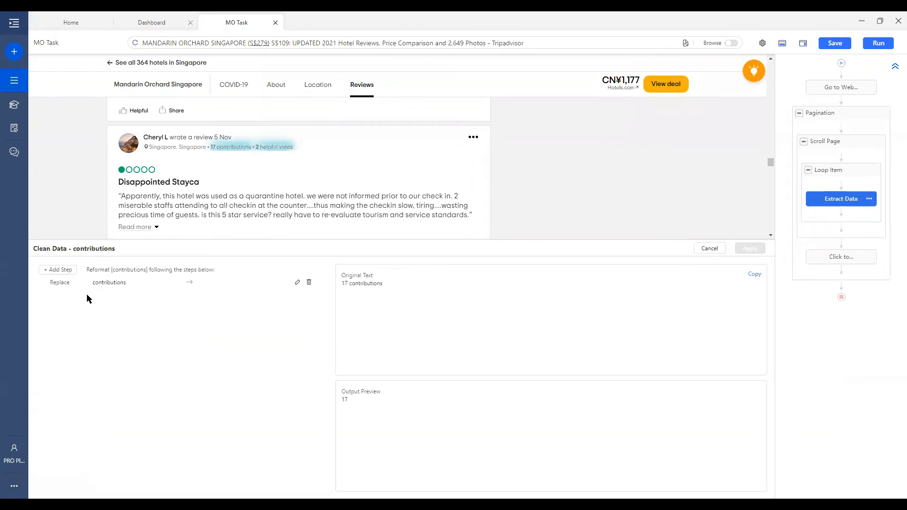
{"action": "left_click", "coordinate": [309, 284]}
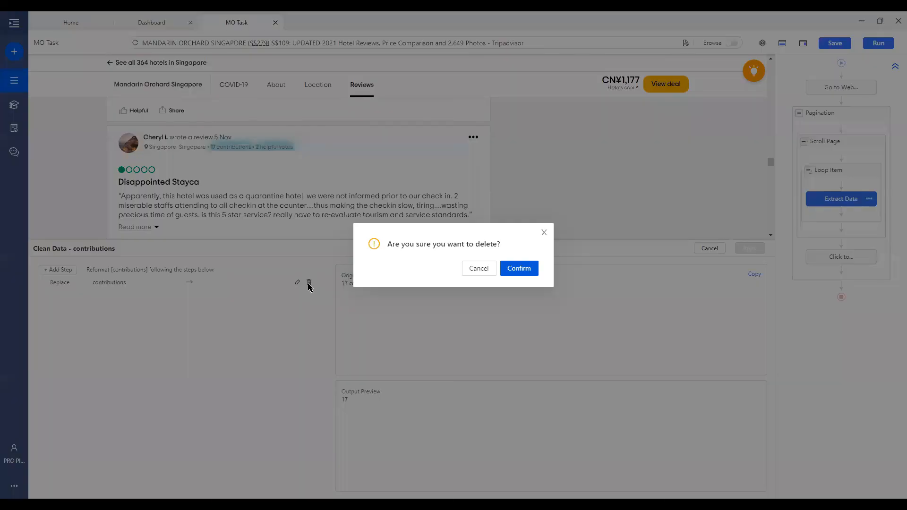
{"action": "left_click", "coordinate": [529, 269]}
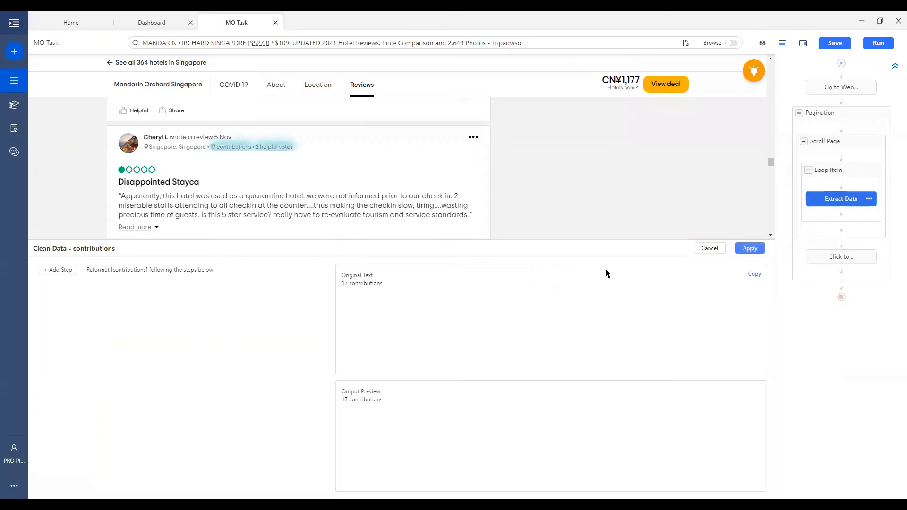
{"action": "left_click", "coordinate": [750, 249]}
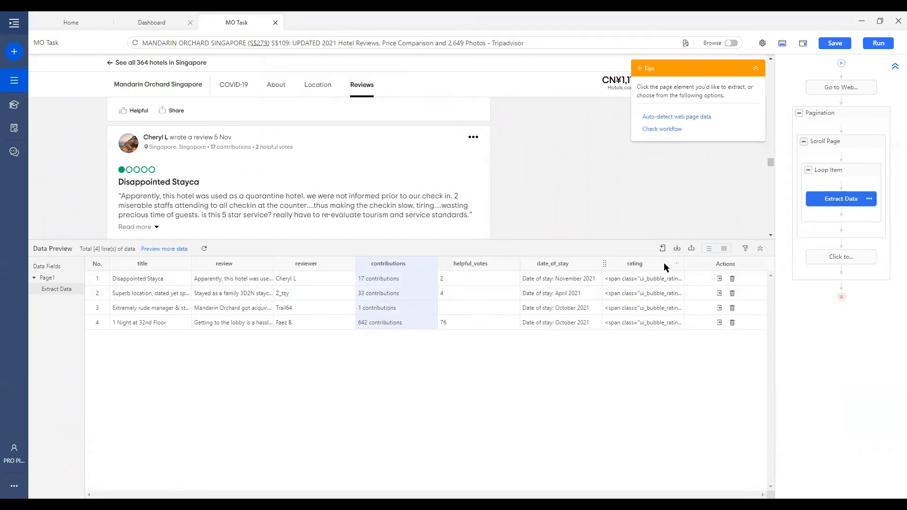
{"action": "left_click", "coordinate": [676, 264]}
Start a Match with Regular Expression cleaning step on the rating field's span markup
{"action": "left_click", "coordinate": [631, 298]}
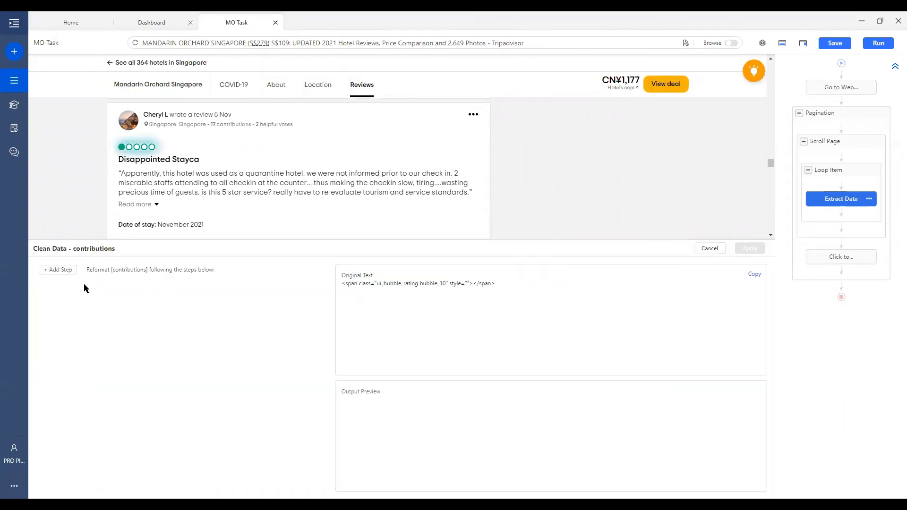
{"action": "left_click", "coordinate": [59, 270]}
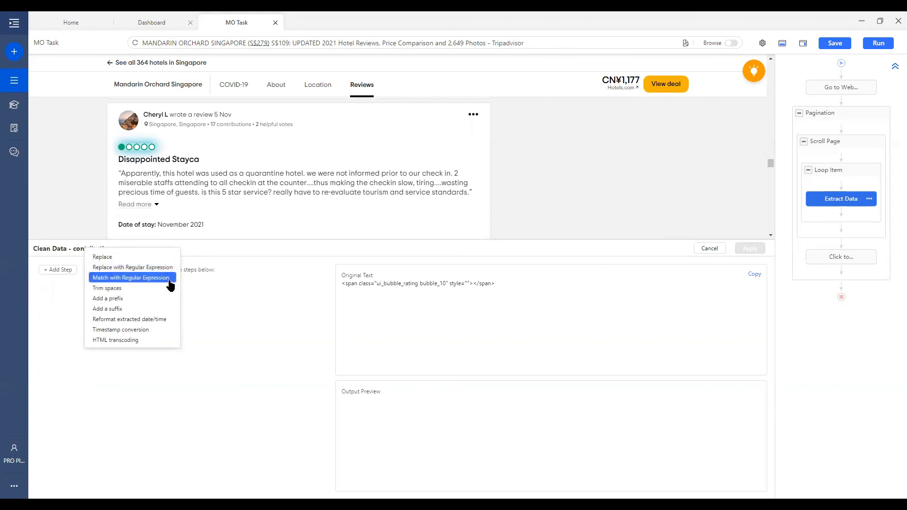
{"action": "left_click", "coordinate": [142, 278]}
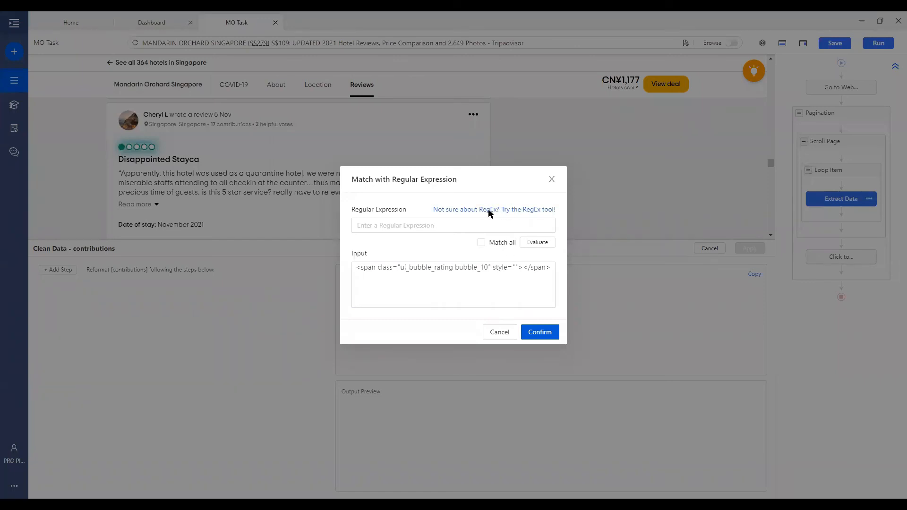
Generate a regex with start marker 'rating bubble_' and a closing quote as end marker
{"action": "left_click", "coordinate": [524, 213]}
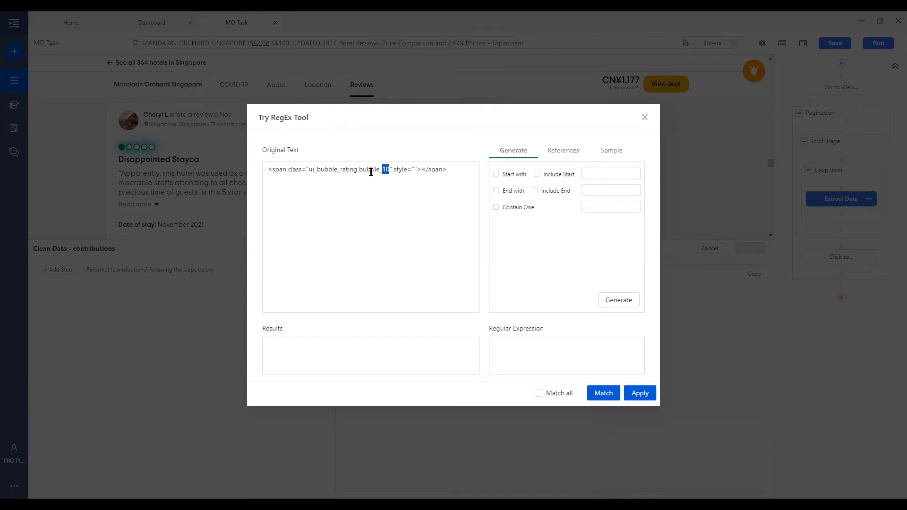
{"action": "left_click", "coordinate": [502, 176]}
{"action": "left_click_drag", "start_coordinate": [383, 169], "coordinate": [342, 170]}
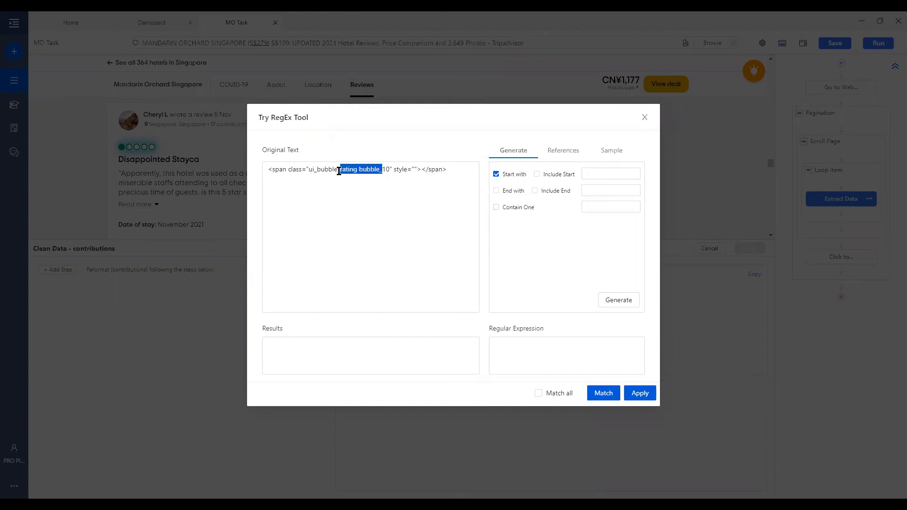
{"action": "left_click", "coordinate": [607, 173]}
{"action": "type", "text": "rating bubble_"}
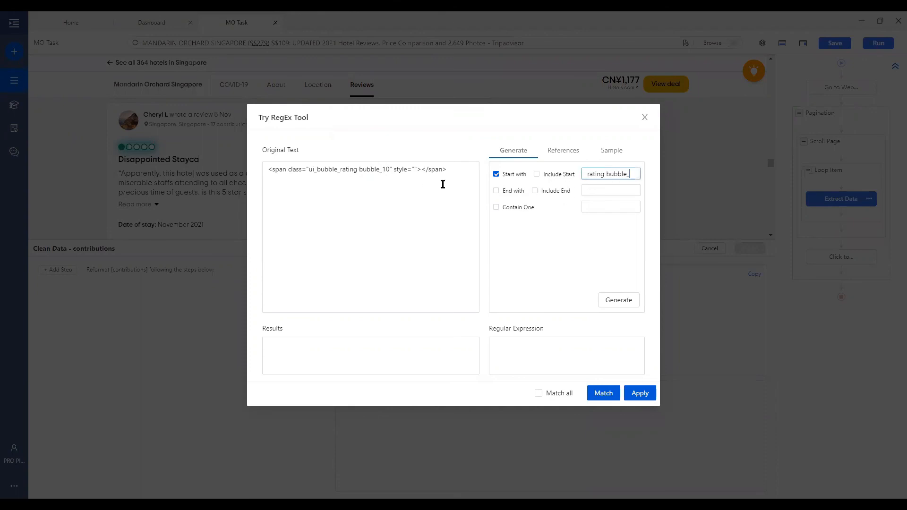
{"action": "left_click_drag", "start_coordinate": [389, 169], "coordinate": [394, 169]}
{"action": "key", "text": "ctrl+c"}
{"action": "left_click", "coordinate": [507, 191]}
{"action": "left_click", "coordinate": [599, 190]}
{"action": "key", "text": "ctrl+v"}
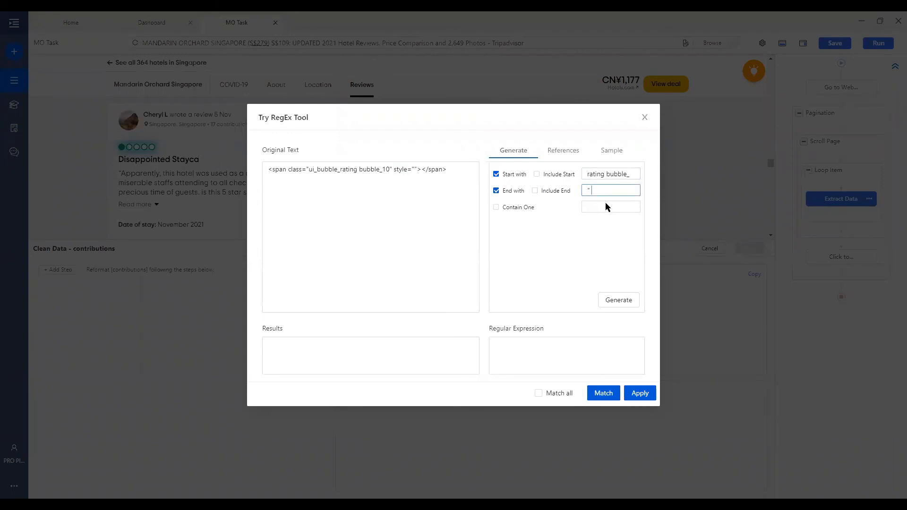
{"action": "left_click", "coordinate": [625, 301]}
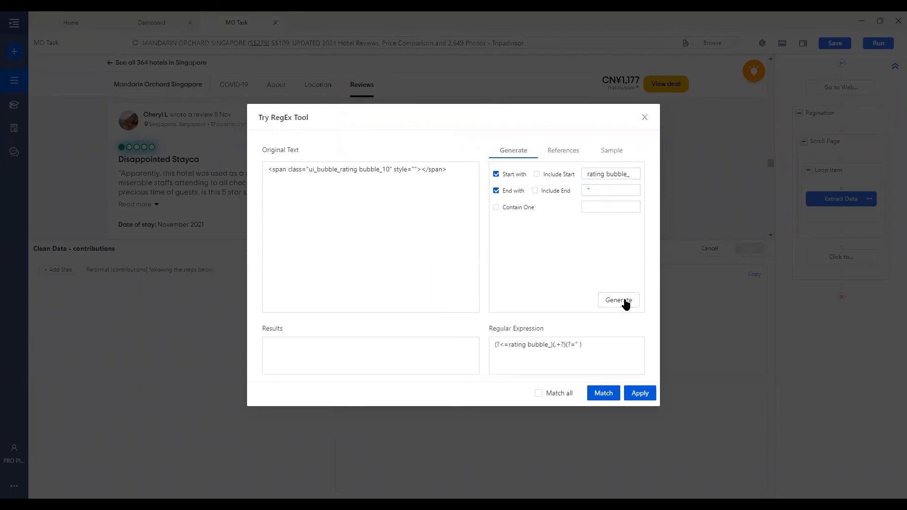
Match all occurrences, test it extracting 10, then confirm and apply the regex step
{"action": "left_click", "coordinate": [507, 341]}
{"action": "left_click", "coordinate": [539, 393]}
{"action": "left_click", "coordinate": [603, 394]}
{"action": "left_click", "coordinate": [653, 394]}
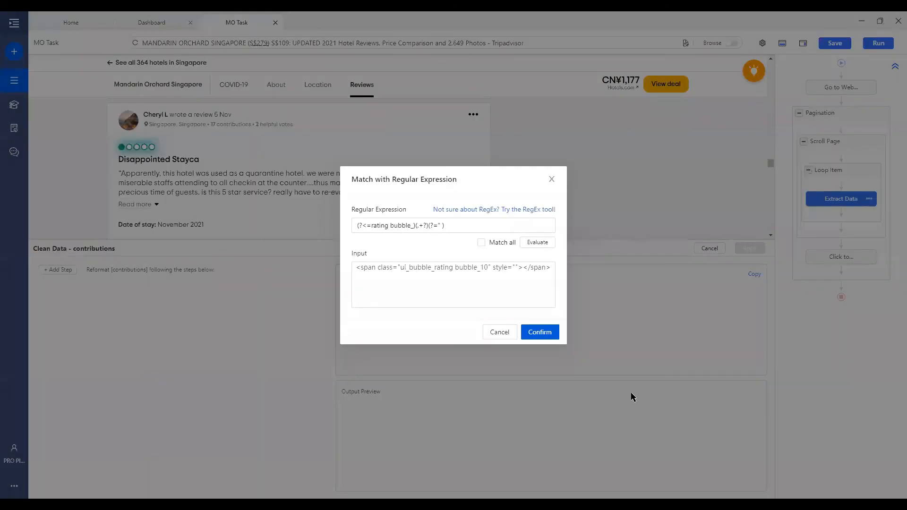
{"action": "left_click", "coordinate": [547, 333]}
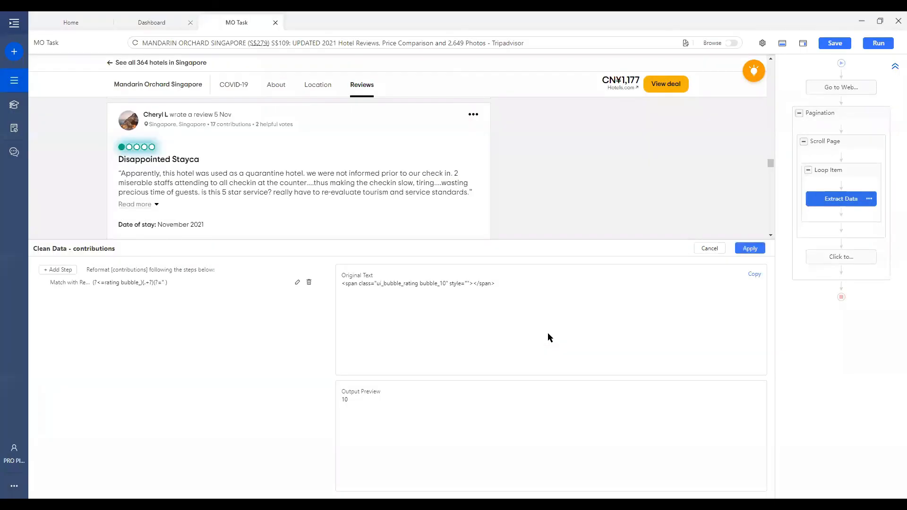
{"action": "left_click", "coordinate": [757, 249]}
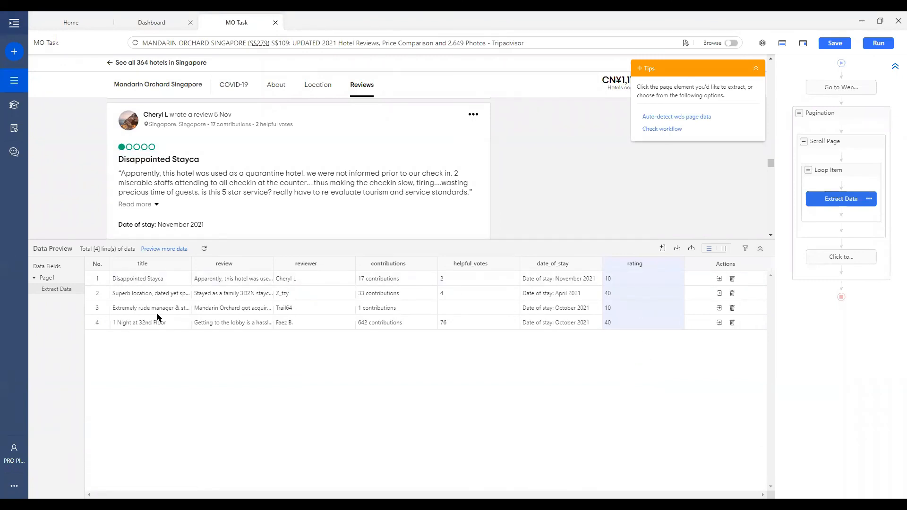
Try a Trim spaces step on rating, discard it, and open cleaning for helpful_votes
{"action": "left_click", "coordinate": [676, 265]}
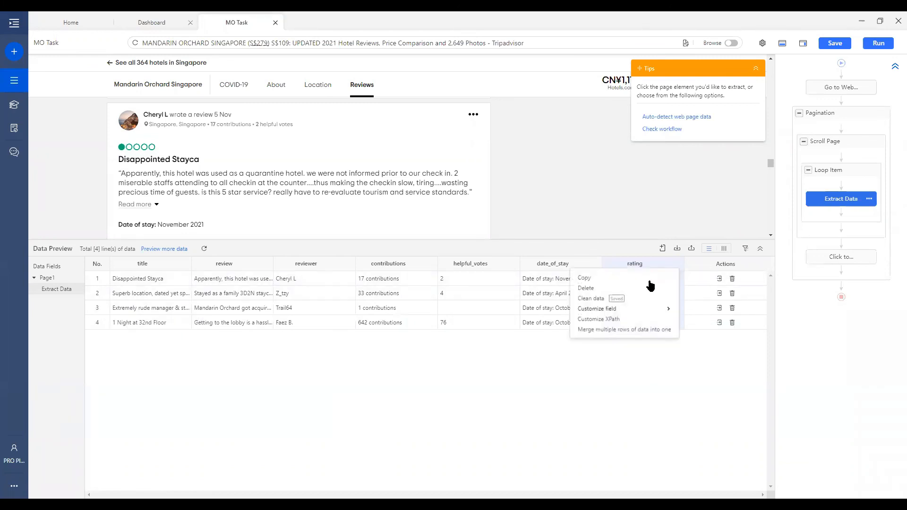
{"action": "left_click", "coordinate": [613, 298]}
{"action": "left_click", "coordinate": [69, 271]}
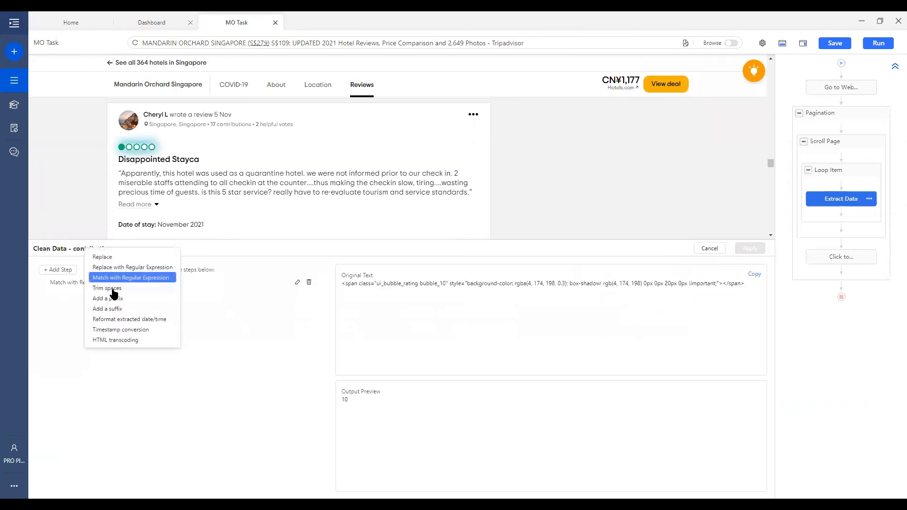
{"action": "left_click", "coordinate": [135, 289]}
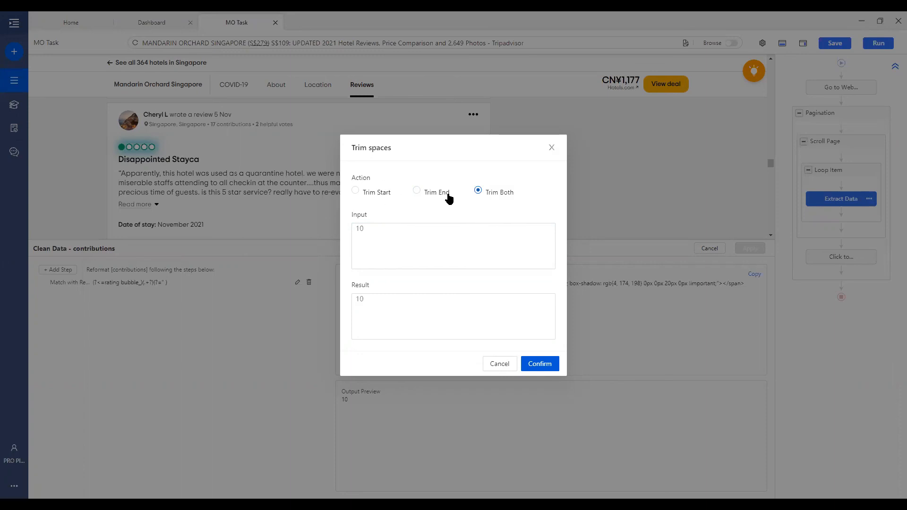
{"action": "left_click", "coordinate": [501, 363]}
{"action": "left_click", "coordinate": [59, 299]}
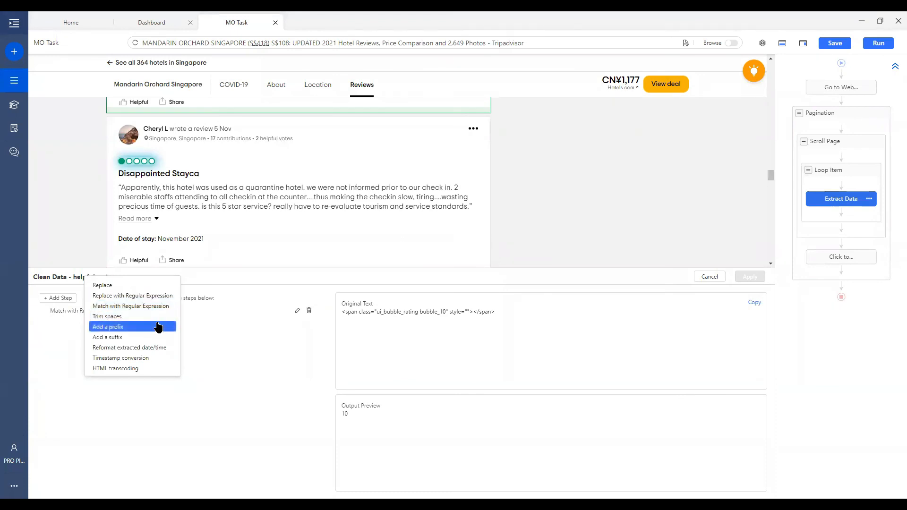
Preview a '$' prefix on the value, giving $10, then discard it and close cleaning
{"action": "left_click", "coordinate": [56, 300]}
{"action": "left_click", "coordinate": [151, 336]}
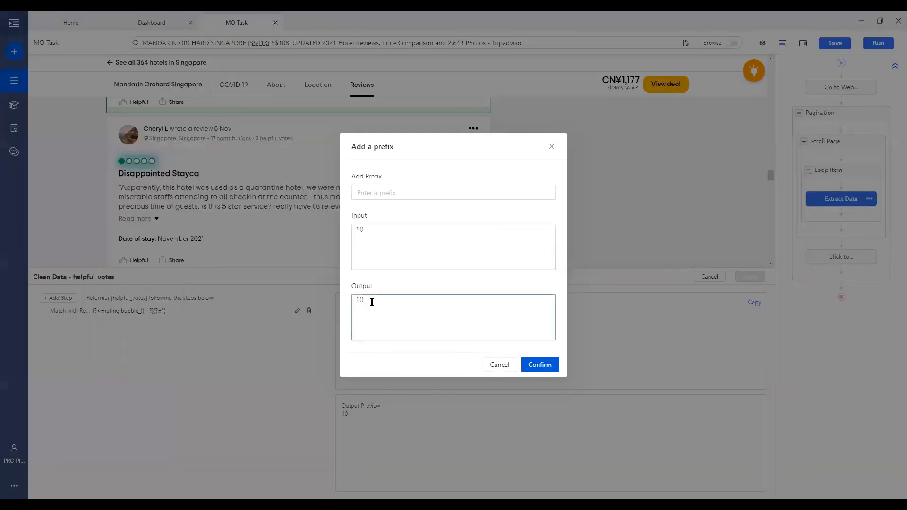
{"action": "left_click_drag", "start_coordinate": [373, 227], "coordinate": [346, 229]}
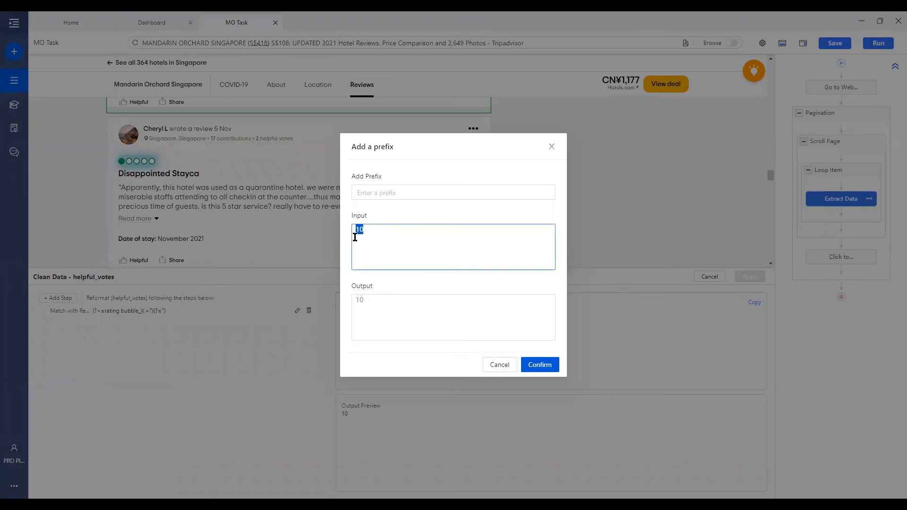
{"action": "left_click", "coordinate": [390, 230]}
{"action": "left_click", "coordinate": [397, 193]}
{"action": "type", "text": "$"}
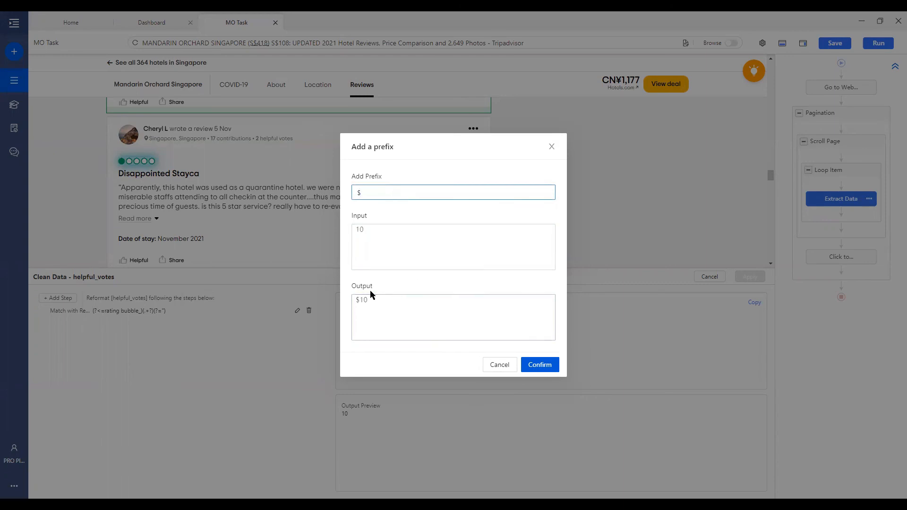
{"action": "left_click_drag", "start_coordinate": [371, 300], "coordinate": [350, 300]}
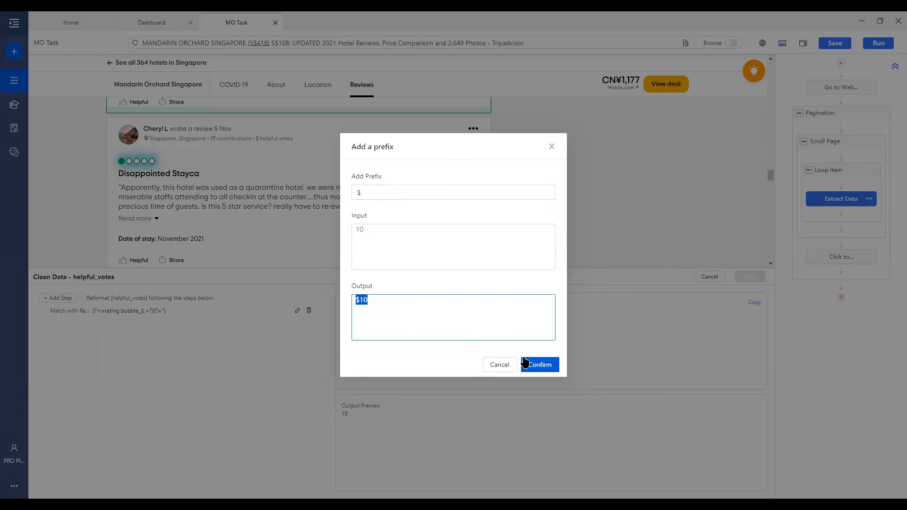
{"action": "left_click", "coordinate": [508, 365]}
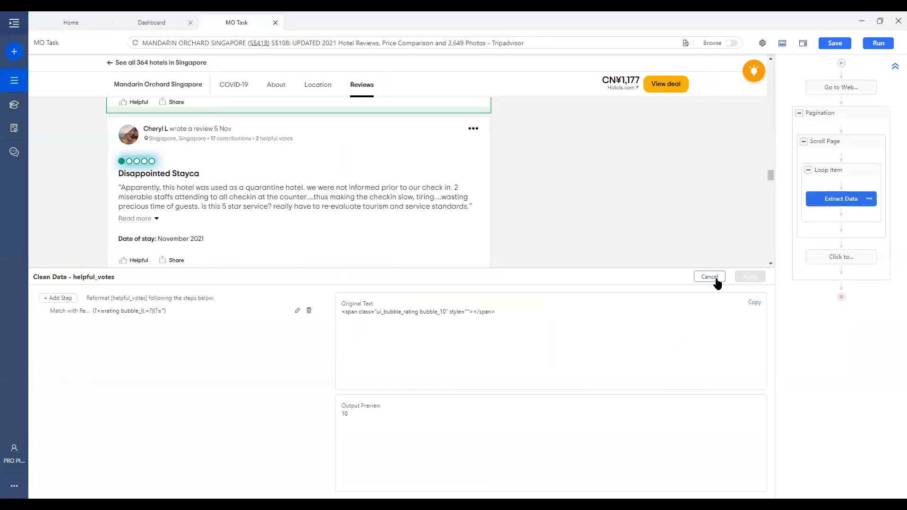
{"action": "left_click", "coordinate": [714, 278]}
Reformat date_of_stay to the 'Fri, 01 01 2021' style, previewing Mon, 01 11 2021, and apply
{"action": "left_click", "coordinate": [594, 293]}
{"action": "left_click", "coordinate": [587, 356]}
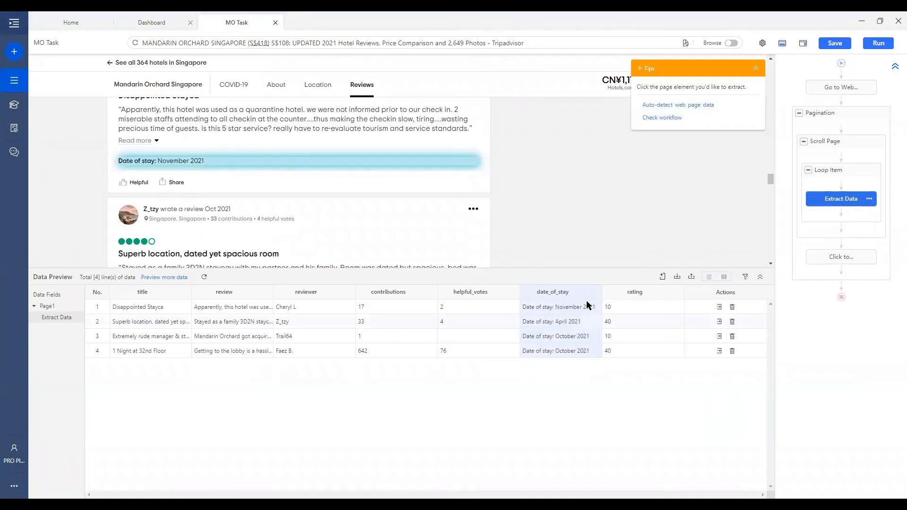
{"action": "left_click", "coordinate": [594, 297]}
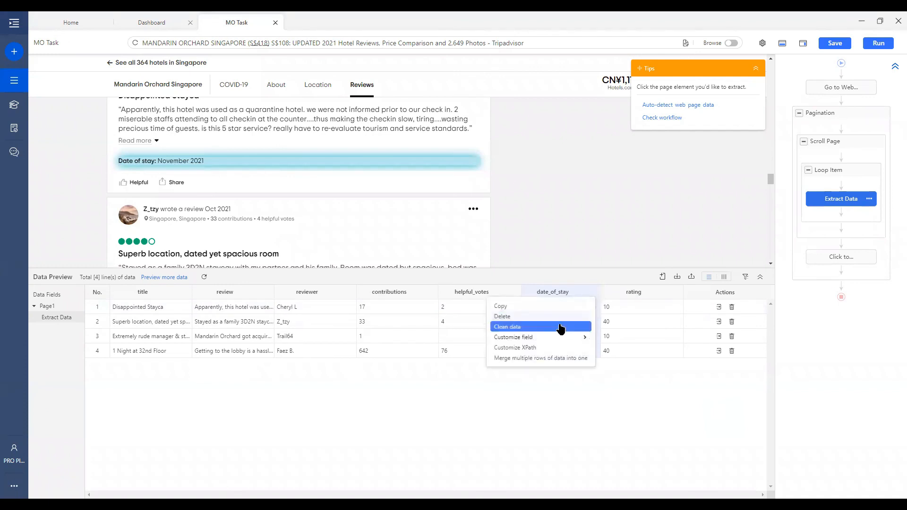
{"action": "left_click", "coordinate": [559, 326]}
{"action": "left_click", "coordinate": [58, 300]}
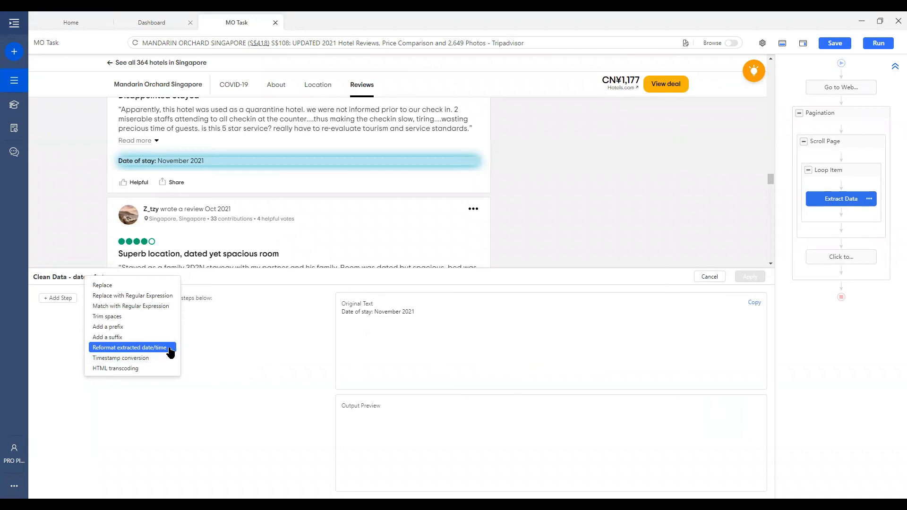
{"action": "left_click", "coordinate": [171, 350]}
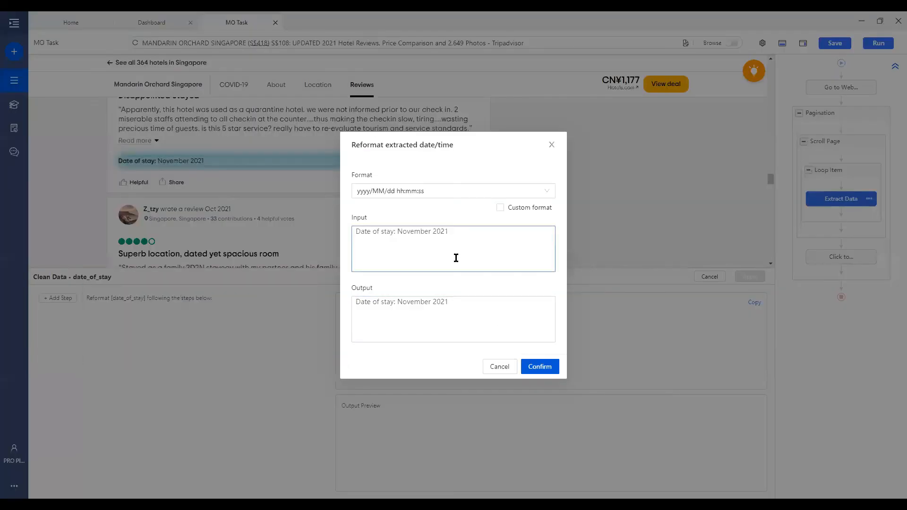
{"action": "left_click", "coordinate": [446, 193]}
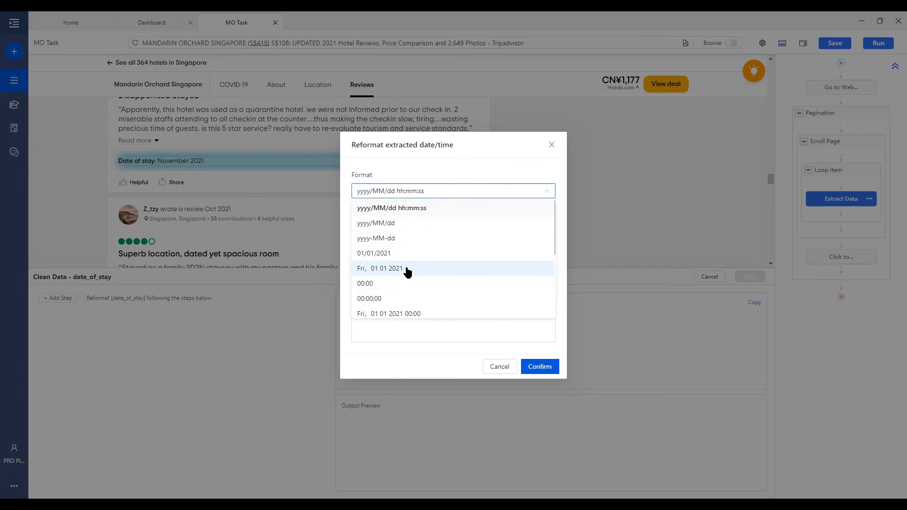
{"action": "left_click", "coordinate": [407, 271]}
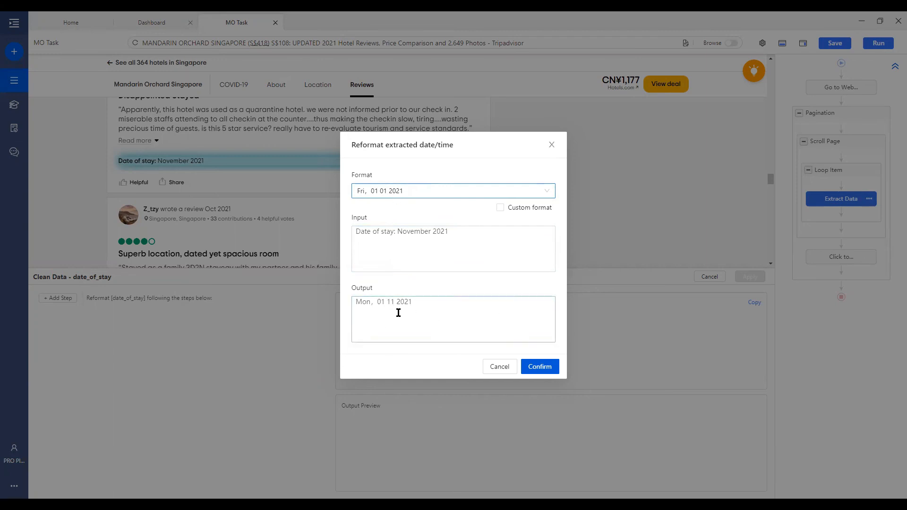
{"action": "left_click", "coordinate": [541, 367]}
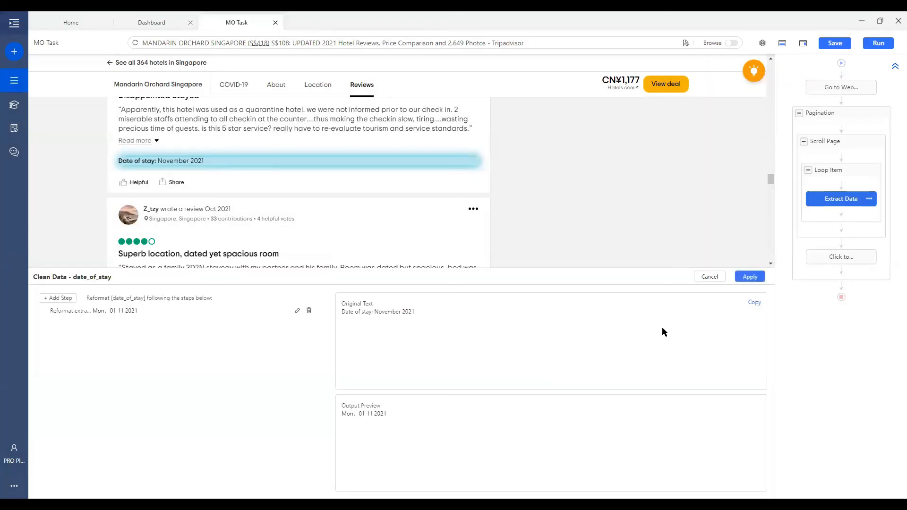
{"action": "left_click", "coordinate": [750, 276]}
{"action": "left_click", "coordinate": [63, 299]}
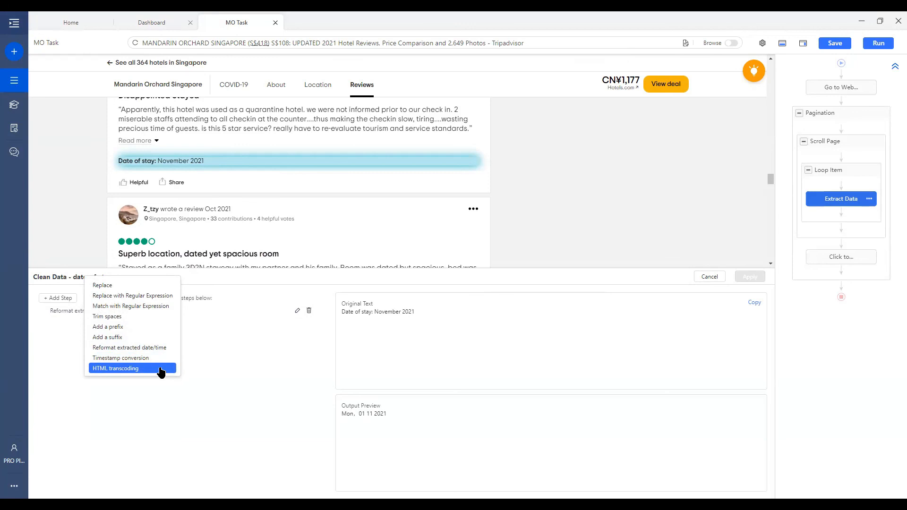
{"action": "left_click", "coordinate": [228, 357]}
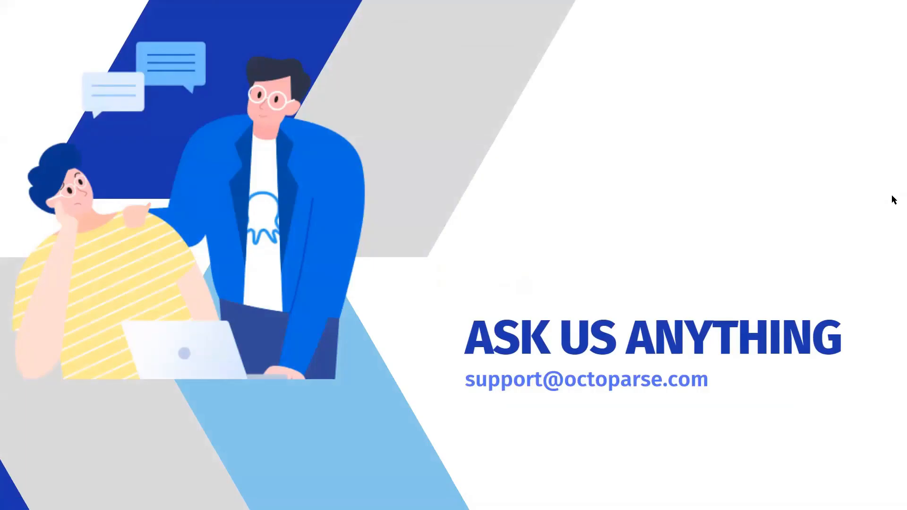